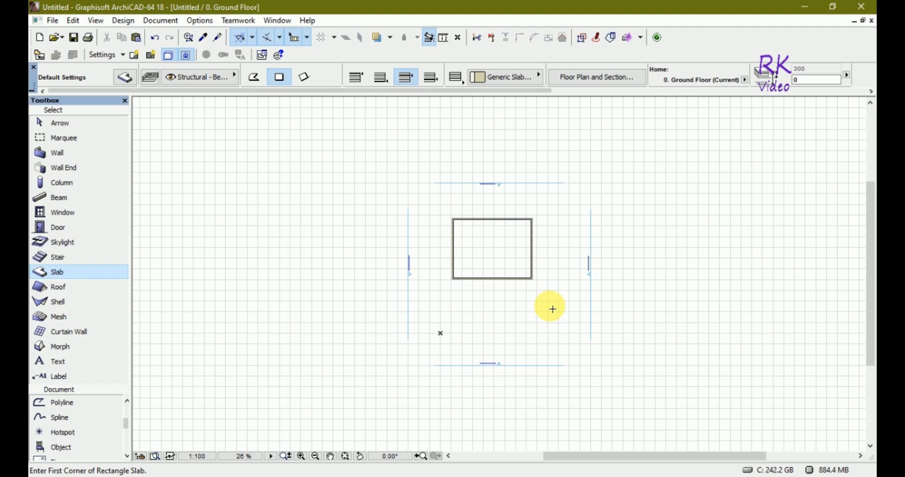
- Switch to the 3D view and move the slab up from the floor to the top edge of the walls
key(F3)
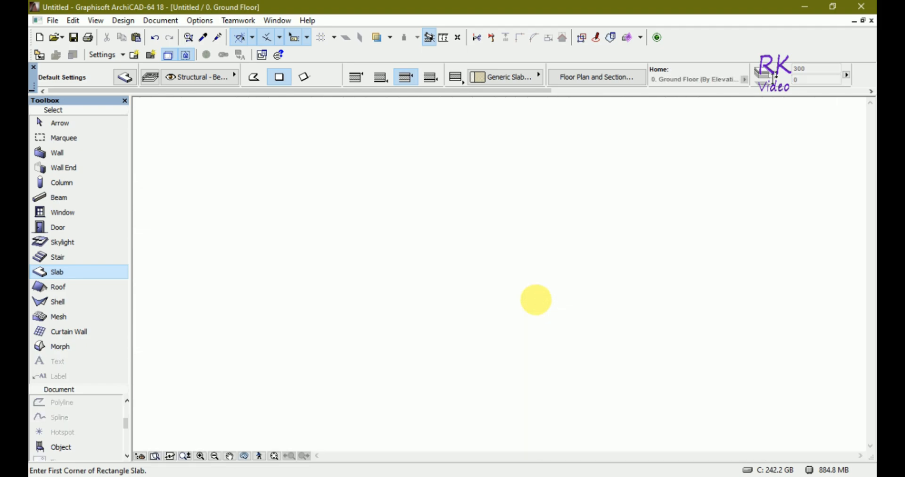
click(537, 318)
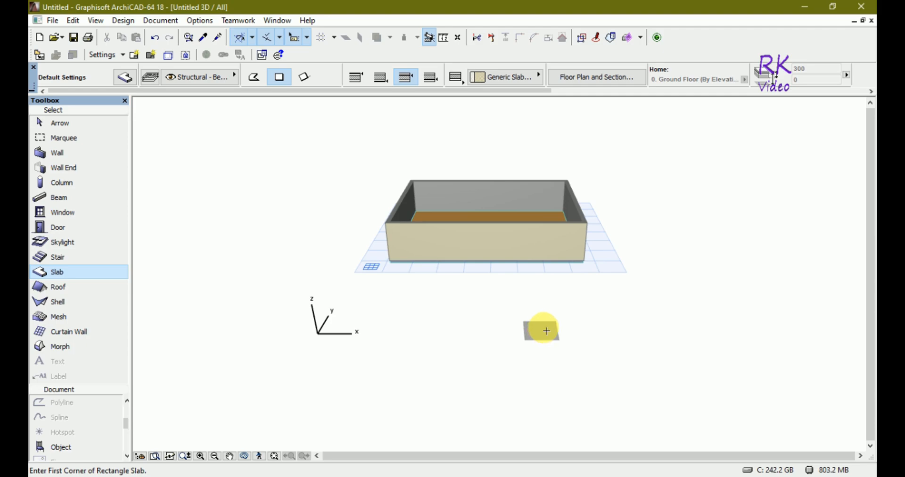
key(Escape)
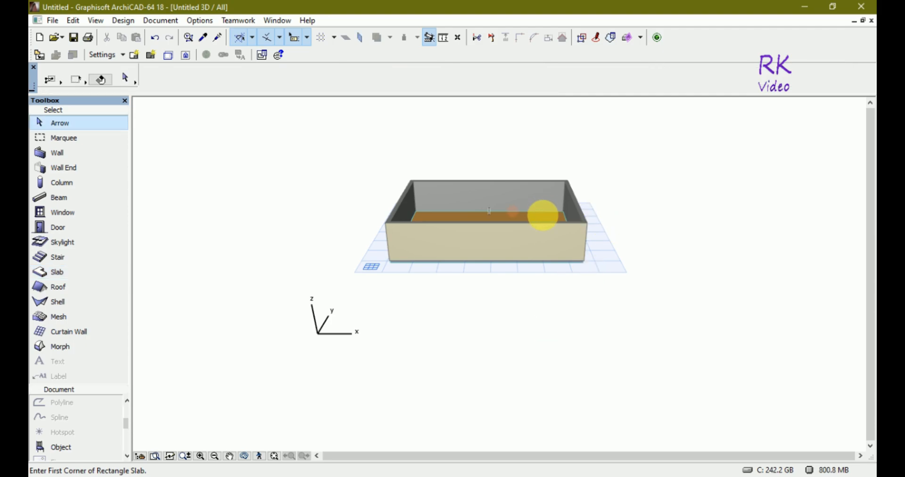
click(540, 243)
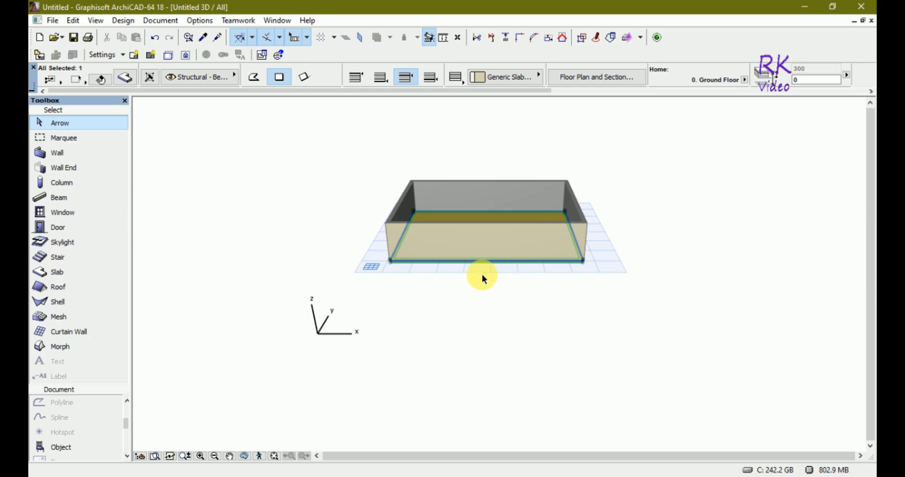
scroll(436, 280, up, 6)
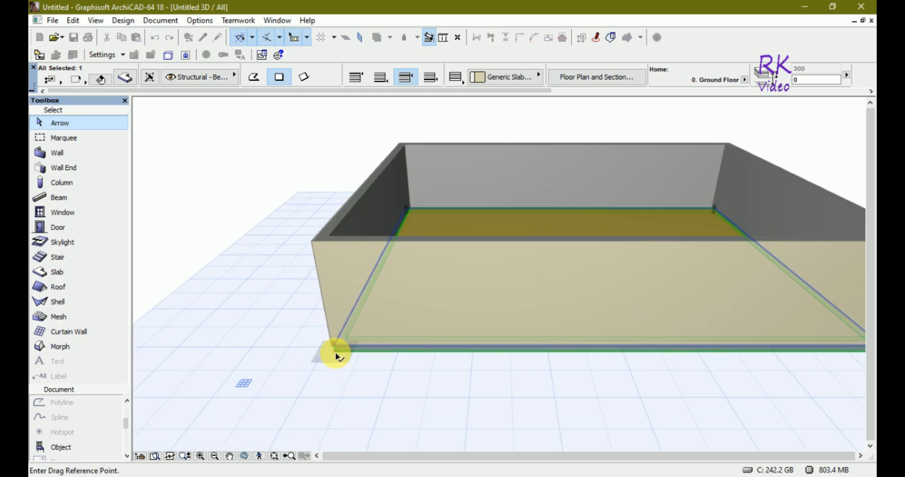
click(335, 349)
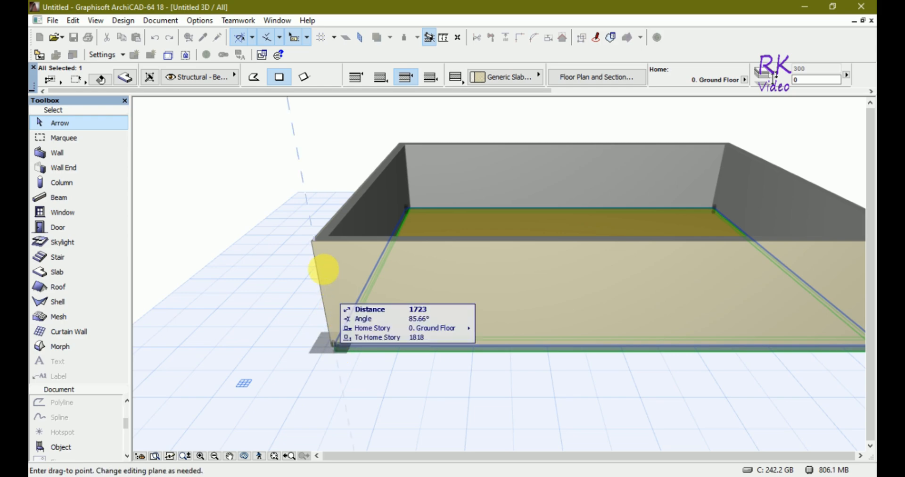
click(315, 243)
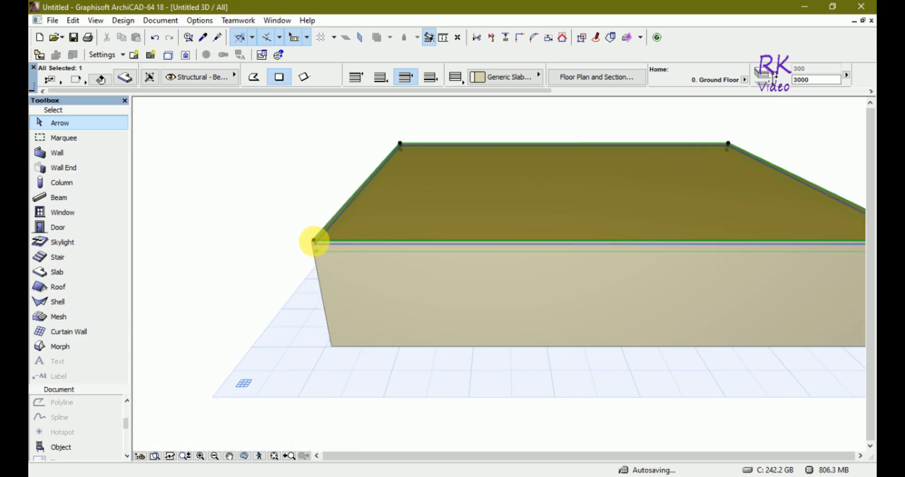
key(Escape)
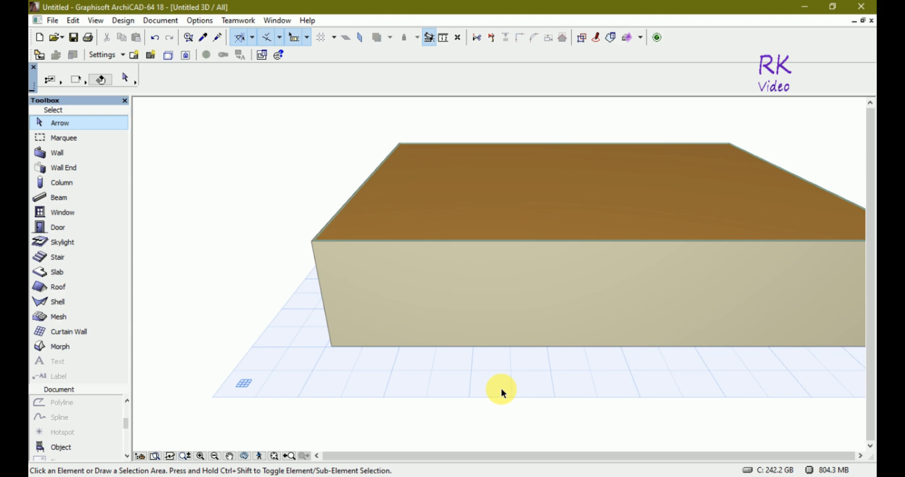
- Back in the floor plan, place a door at the middle of the south wall, opening inward
key(o)
mouse_move(504, 390)
mouse_down()
mouse_move(529, 295)
mouse_move(486, 260)
mouse_move(457, 257)
mouse_move(453, 291)
mouse_move(499, 398)
mouse_up()
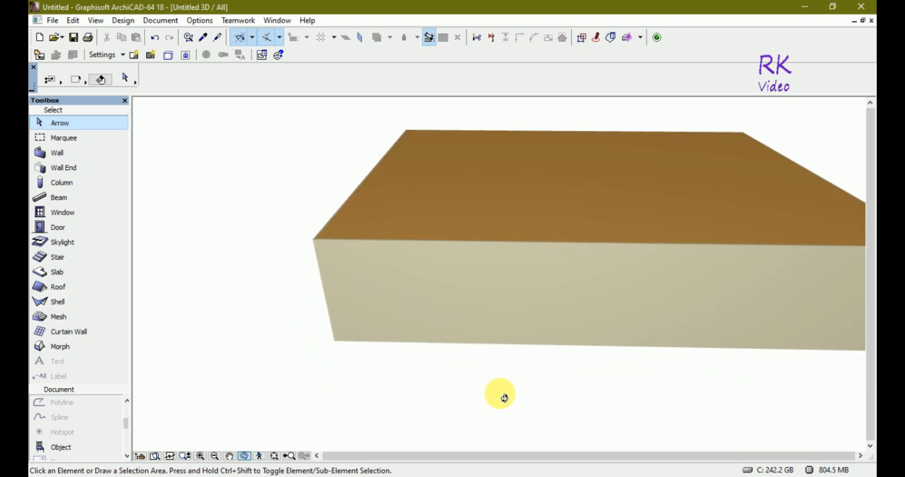
key(F2)
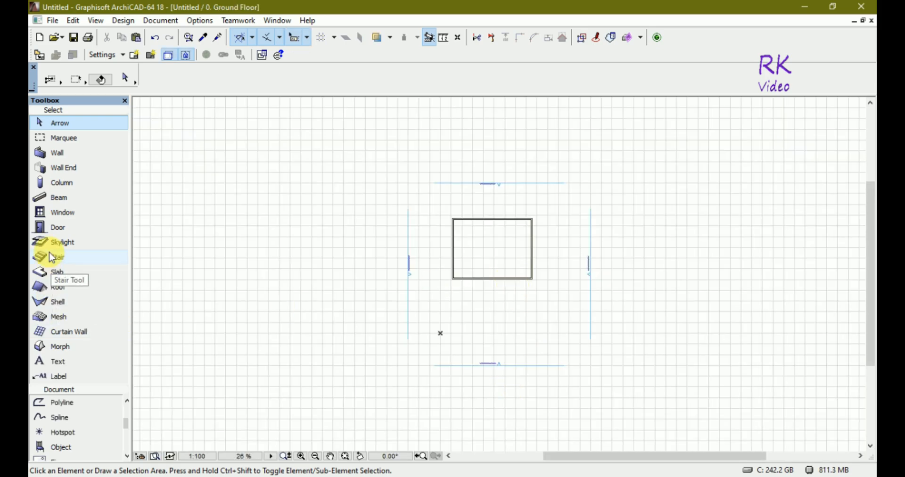
click(56, 227)
scroll(515, 278, up, 3)
scroll(515, 278, up, 2)
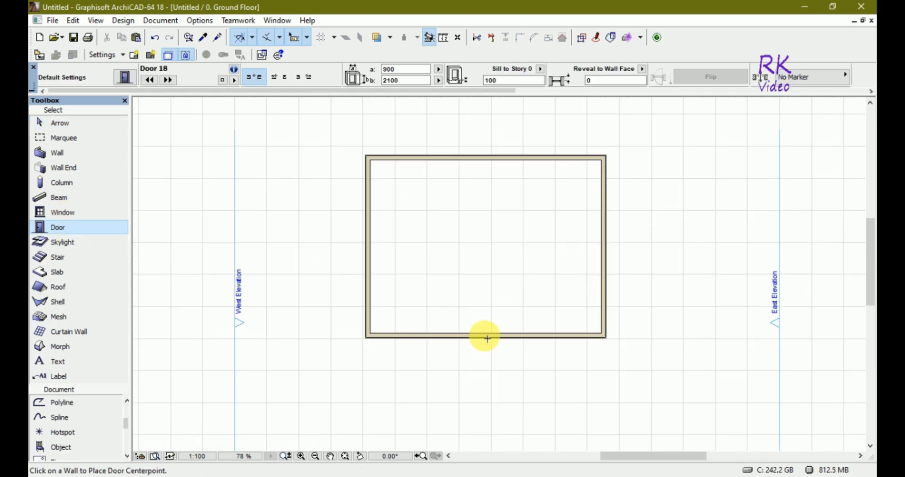
click(482, 336)
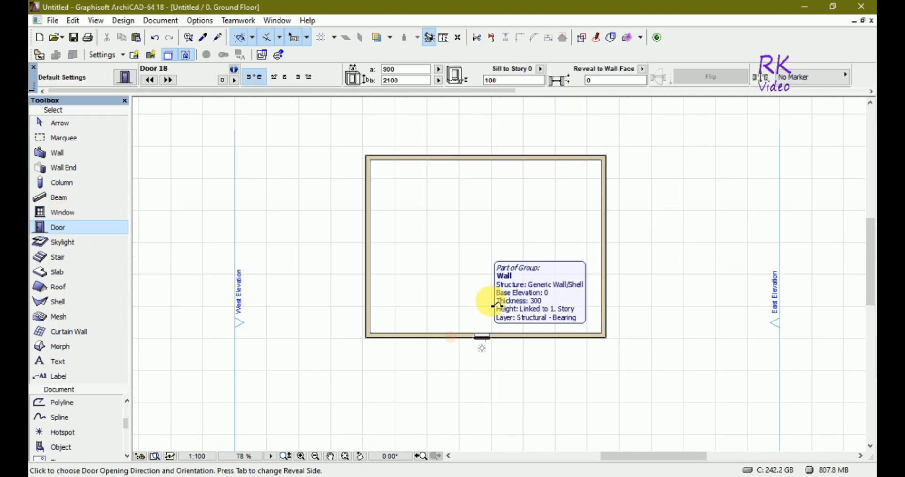
click(498, 306)
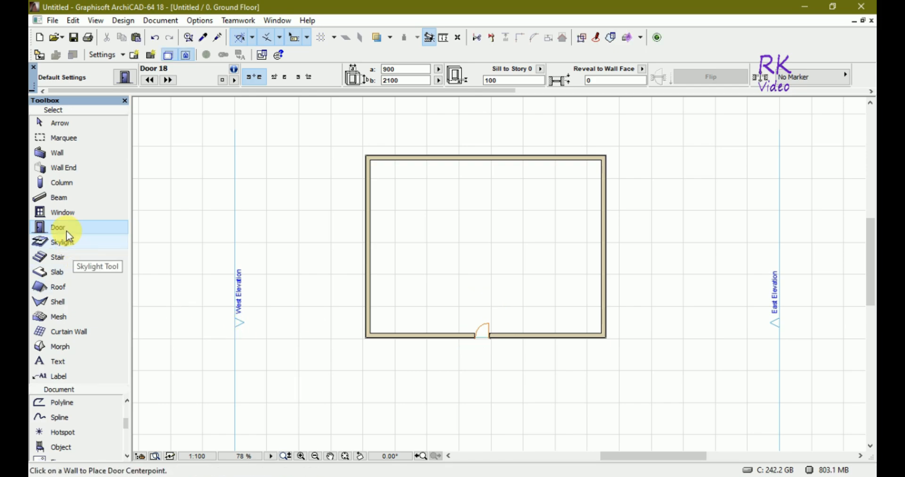
- Place two windows in the south wall, one on each side of the door
click(62, 212)
click(421, 338)
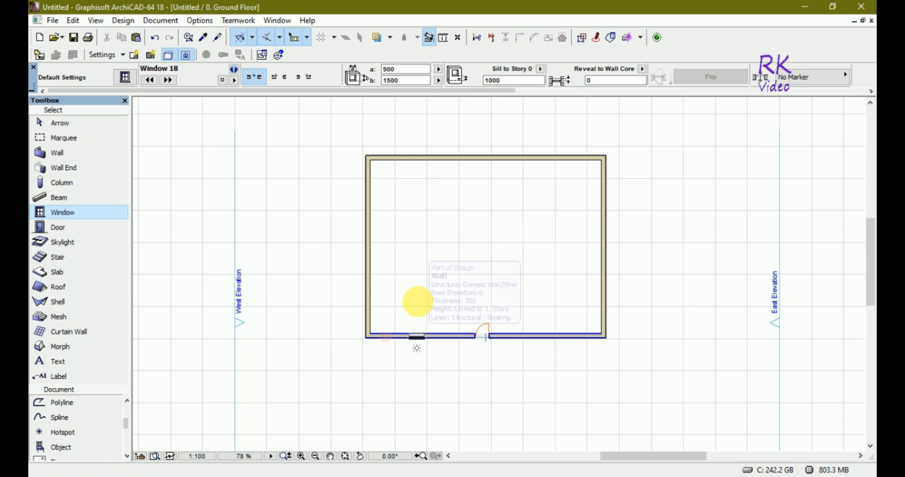
click(418, 302)
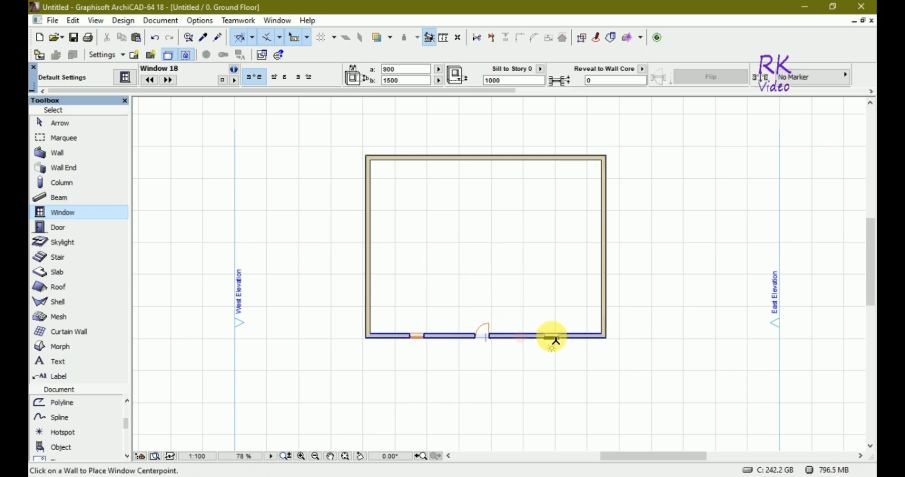
click(552, 337)
click(560, 297)
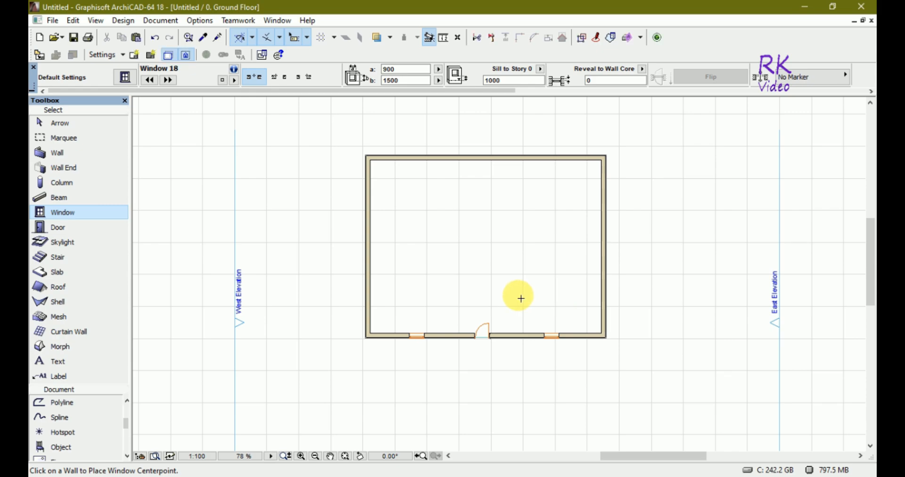
- Place three windows along the west wall, opening inward
click(367, 292)
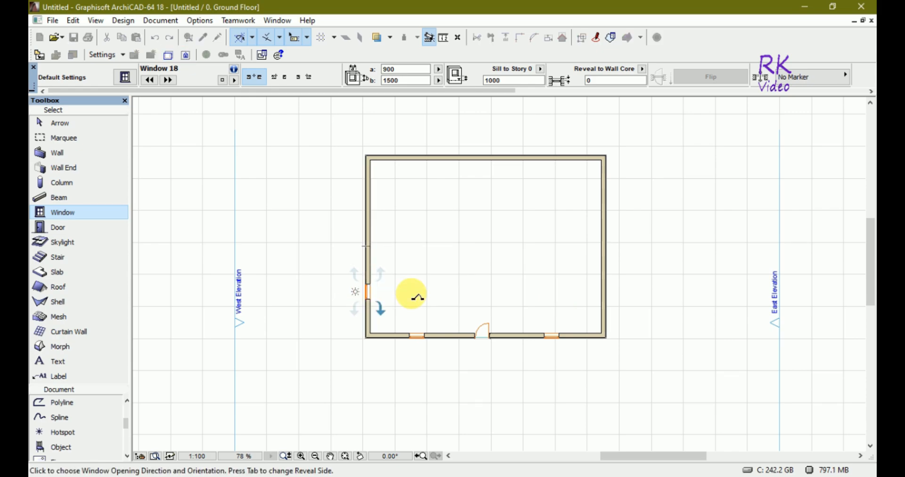
click(419, 297)
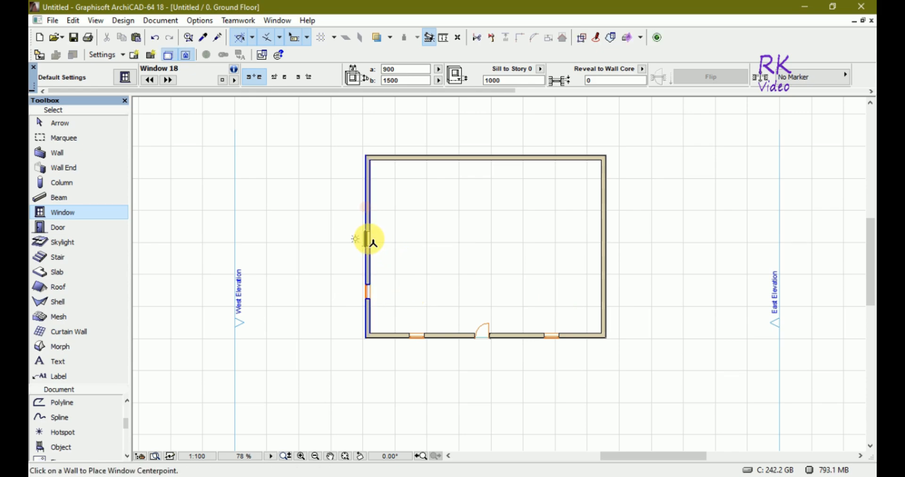
click(370, 241)
click(382, 244)
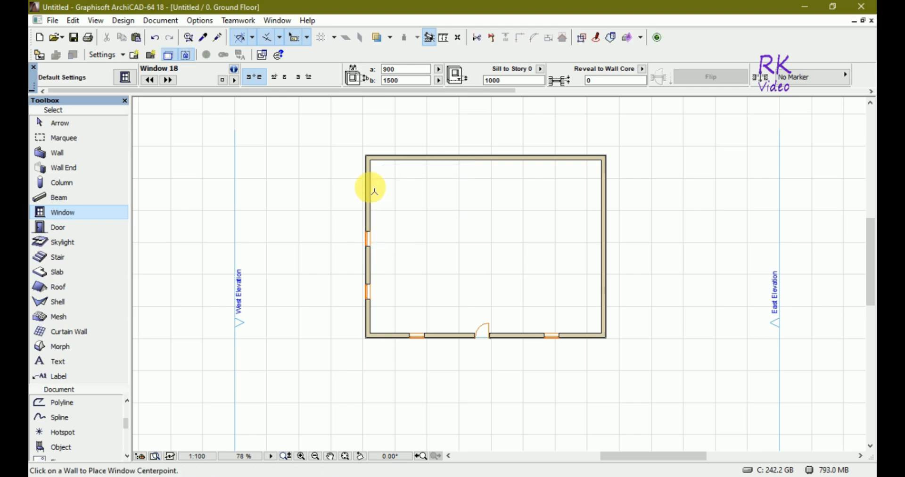
click(370, 193)
click(422, 206)
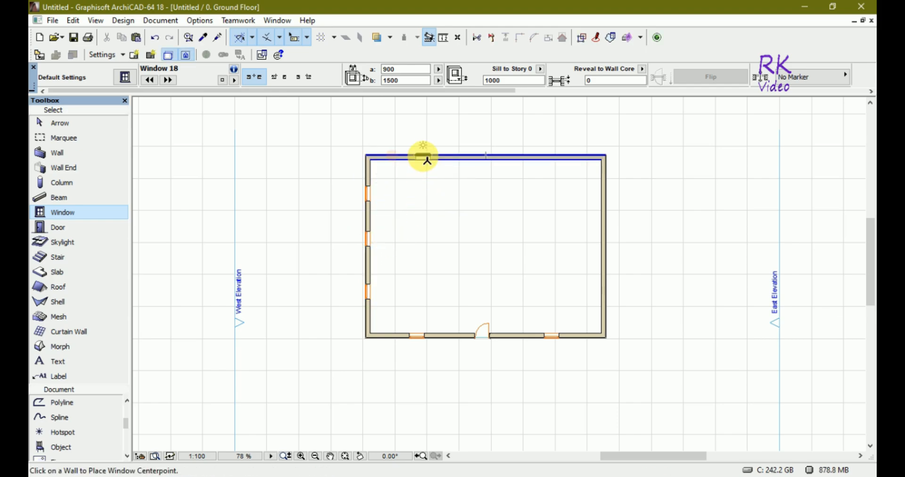
- Place three windows along the north wall, opening inward
click(421, 194)
click(452, 189)
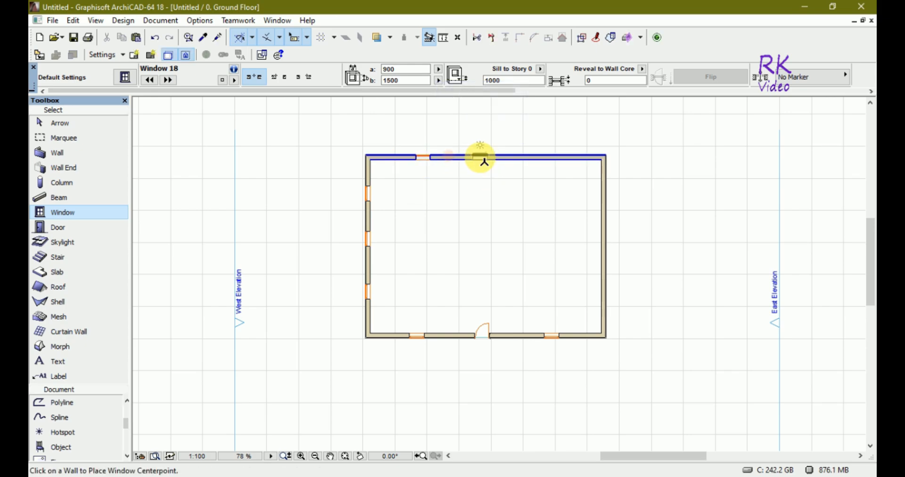
click(486, 158)
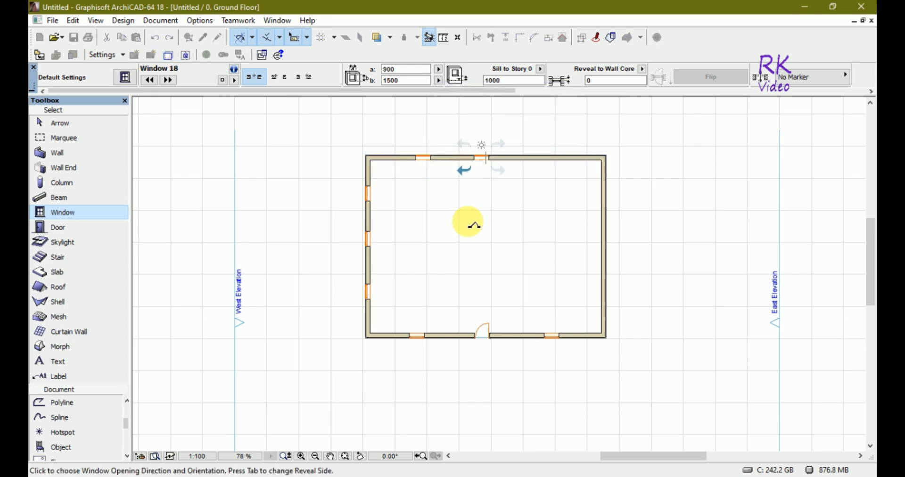
click(468, 220)
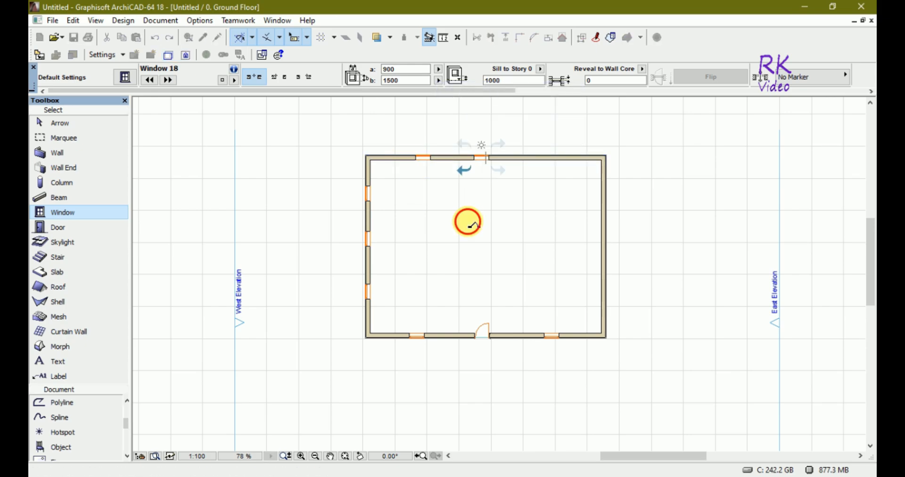
click(532, 158)
click(519, 194)
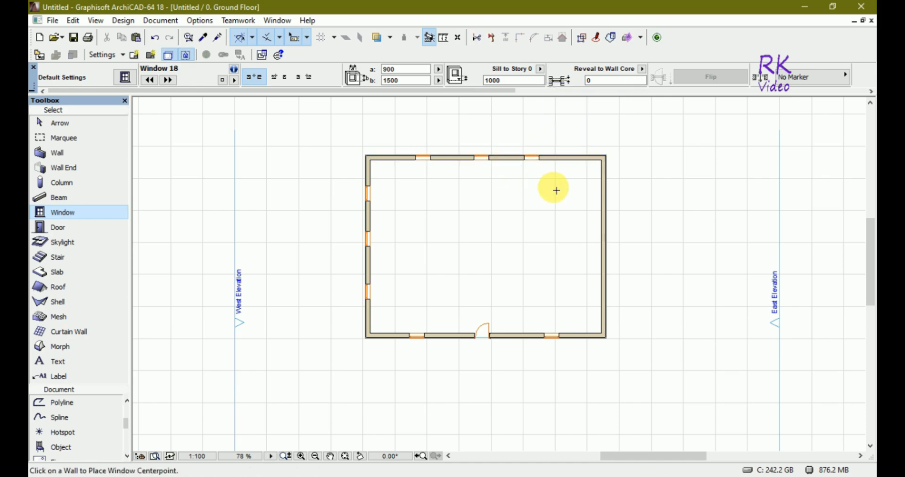
- Place three windows along the east wall, opening inward
click(604, 187)
click(532, 188)
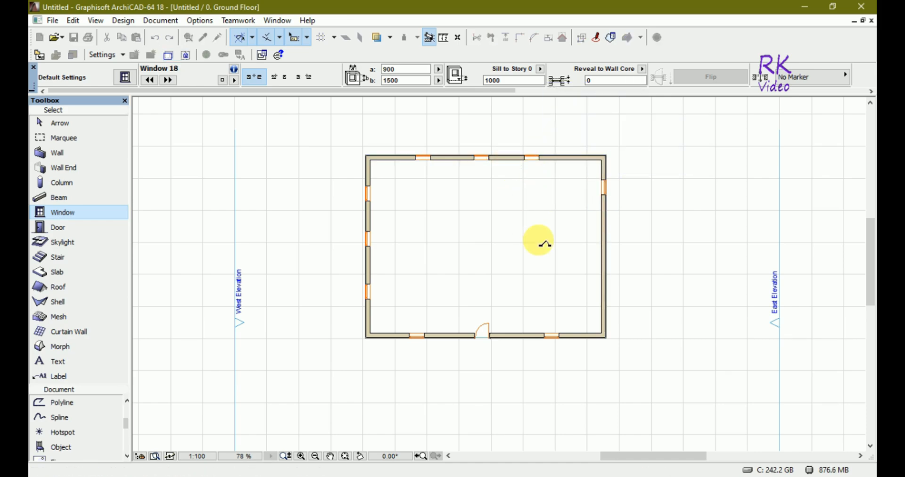
click(606, 233)
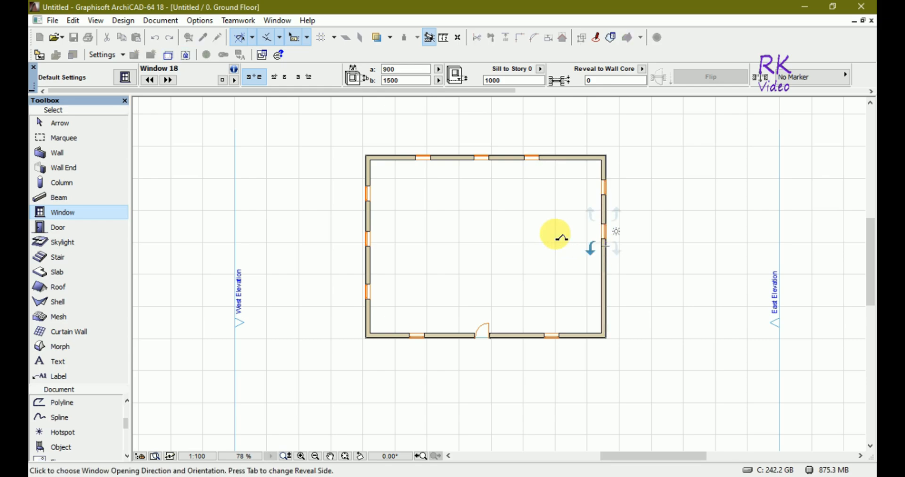
click(561, 237)
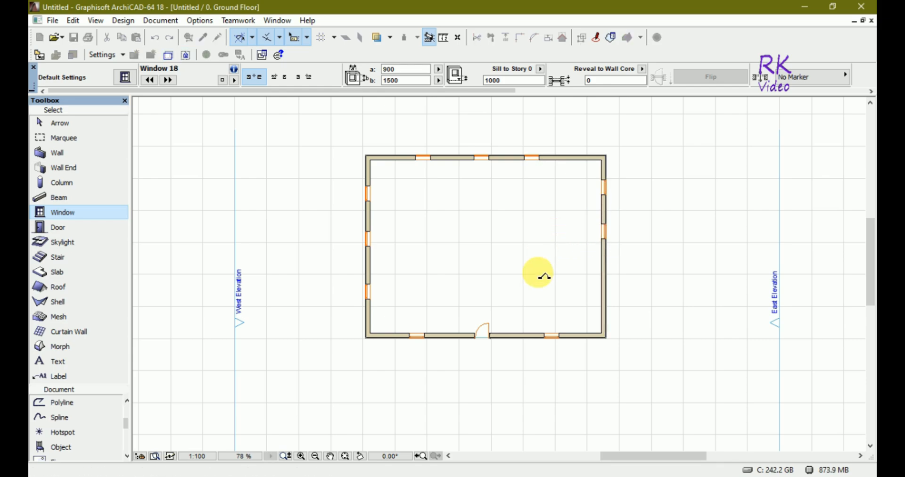
click(603, 294)
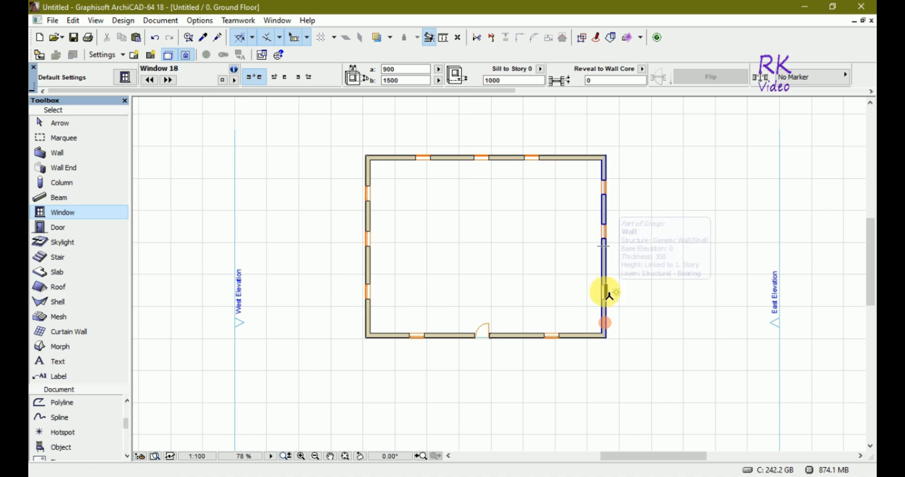
click(568, 295)
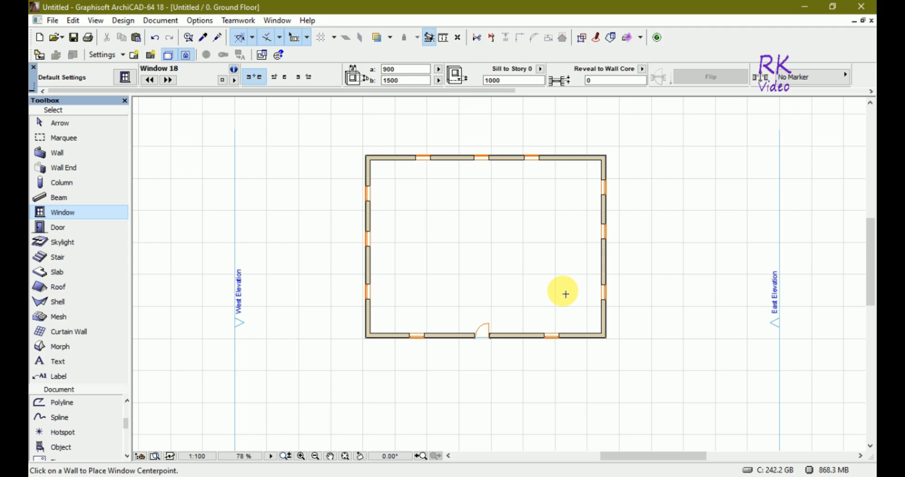
- Draw a rectangular mesh covering the whole building footprint, view it in 3D, and undo it
click(62, 318)
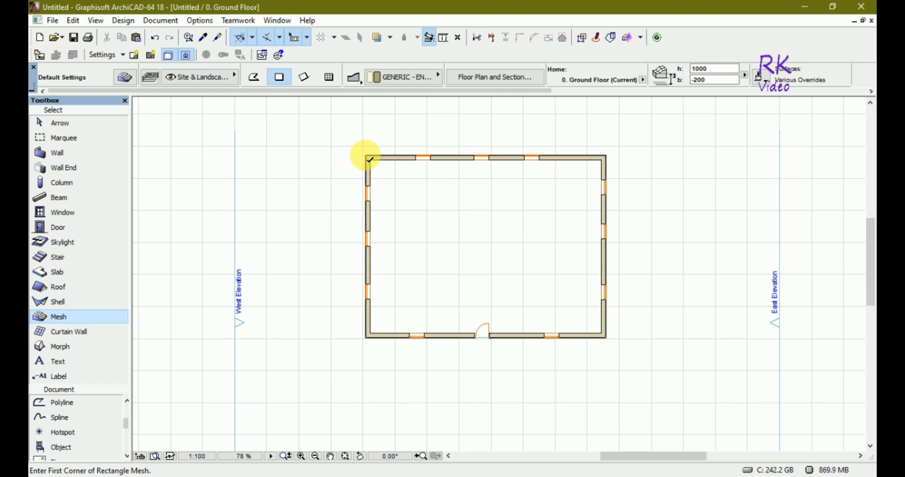
click(367, 156)
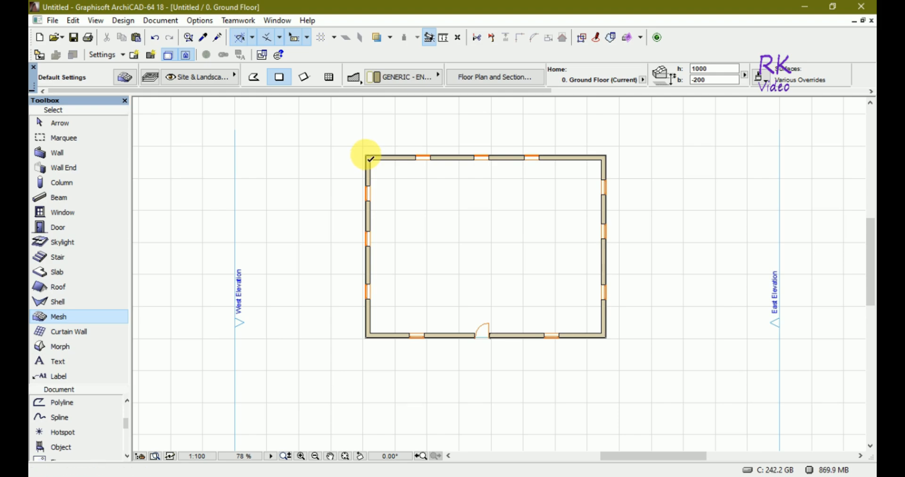
click(608, 341)
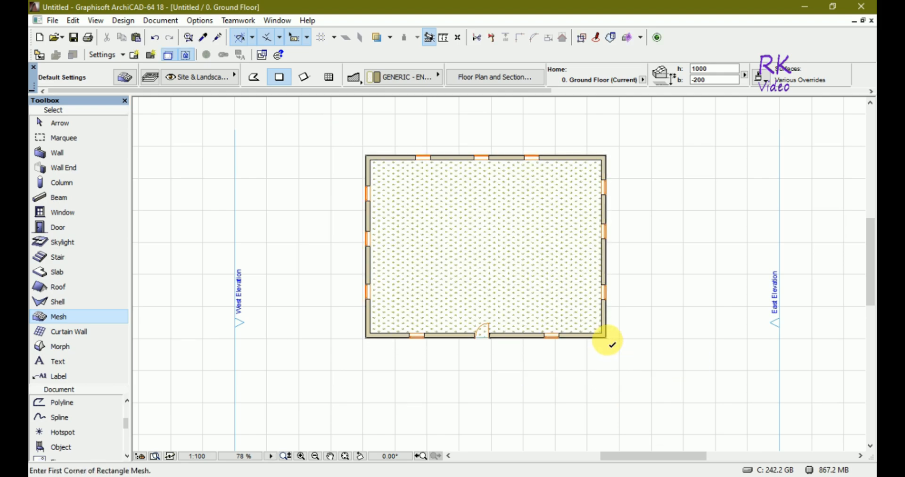
key(F3)
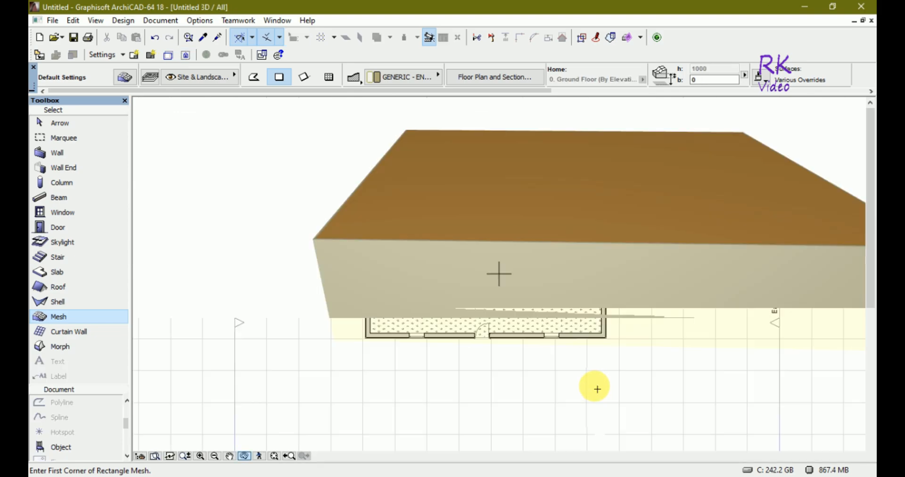
drag(469, 421, 506, 387)
key(F2)
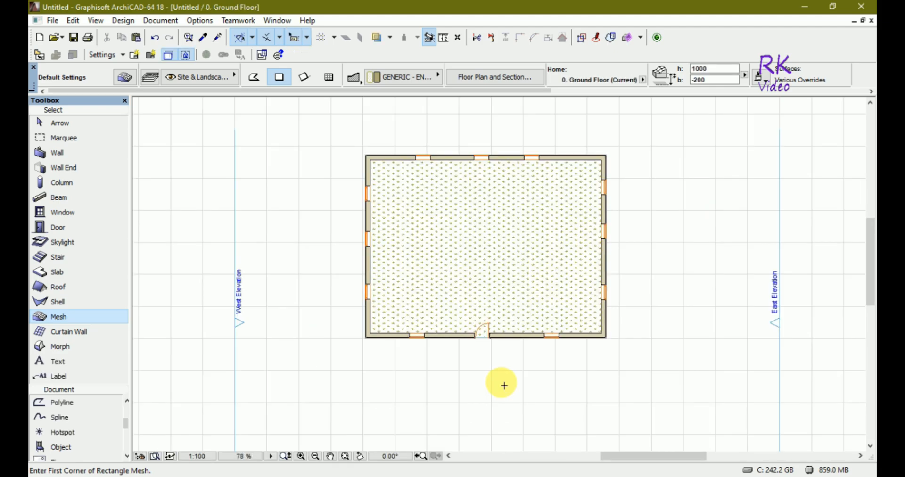
key(ctrl+z)
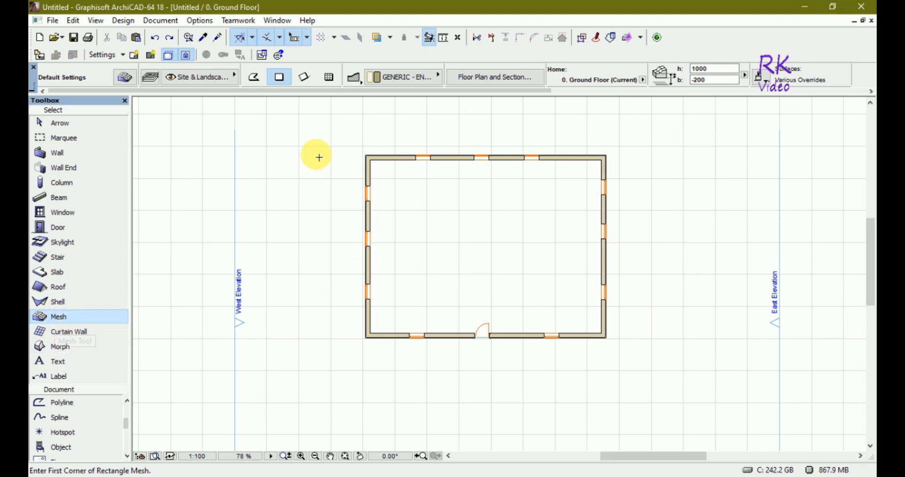
- Draw a rectangular mesh about 21.8 by 17.3 m around the building and check it in the 3D view
click(317, 120)
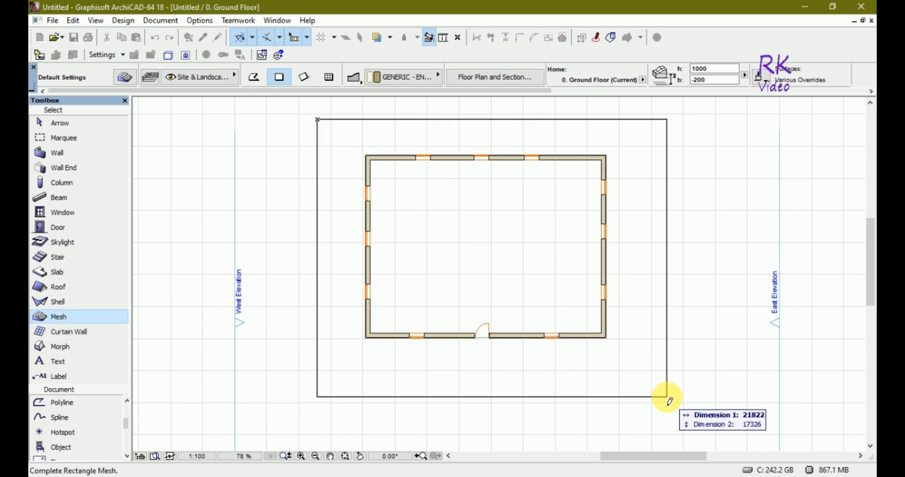
click(667, 397)
key(F3)
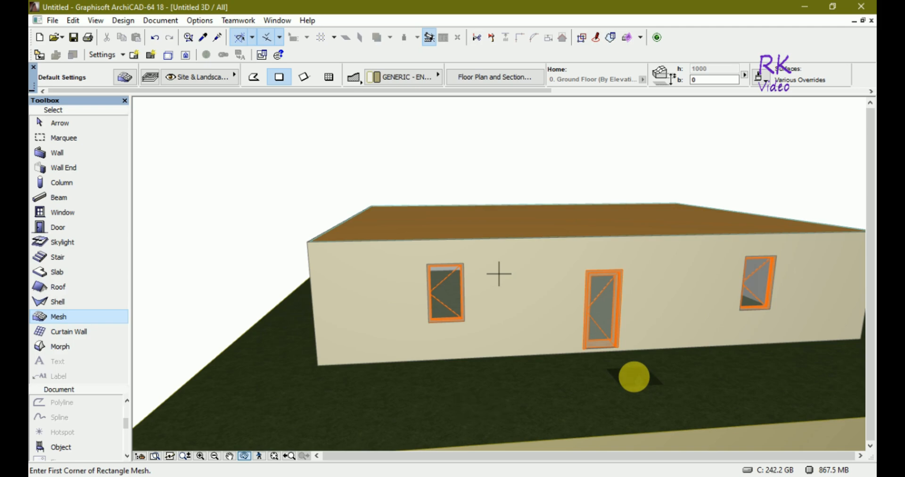
shift+middle_drag(479, 333, 583, 285)
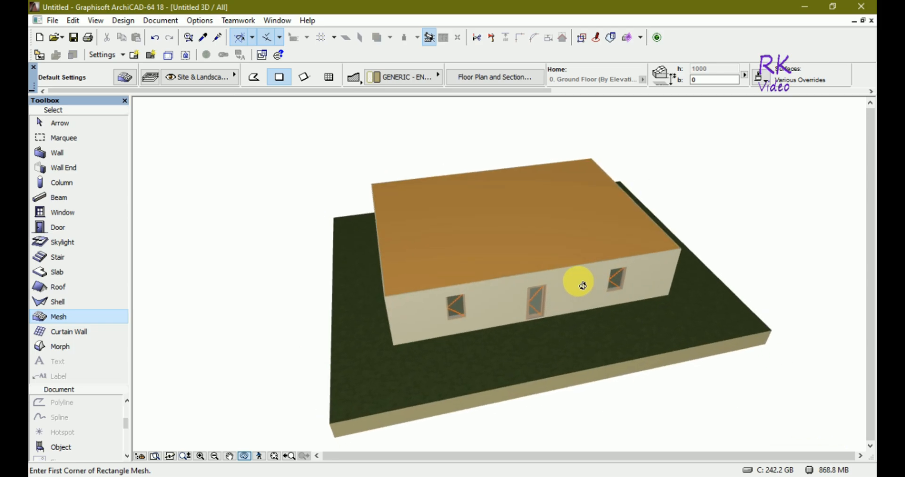
key(F2)
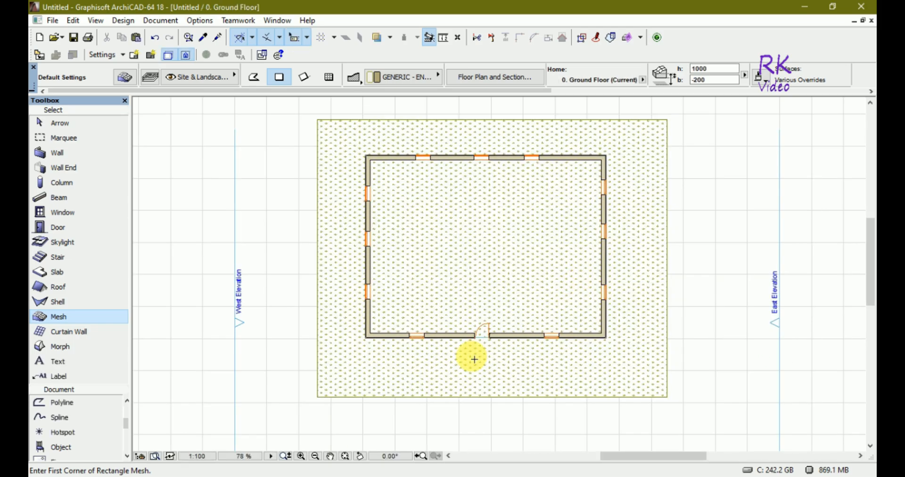
- Draw a polygonal slab about 19.1 by 14.8 m on the mesh, enclosing the whole building
click(61, 272)
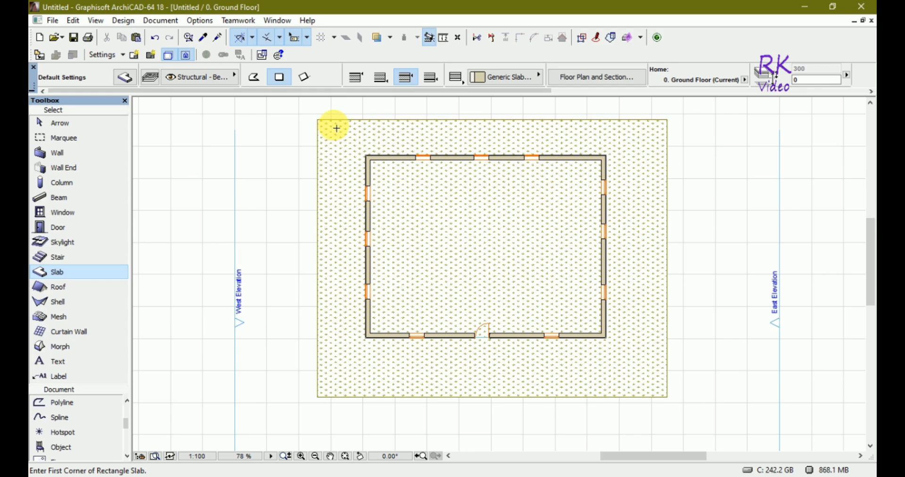
click(334, 131)
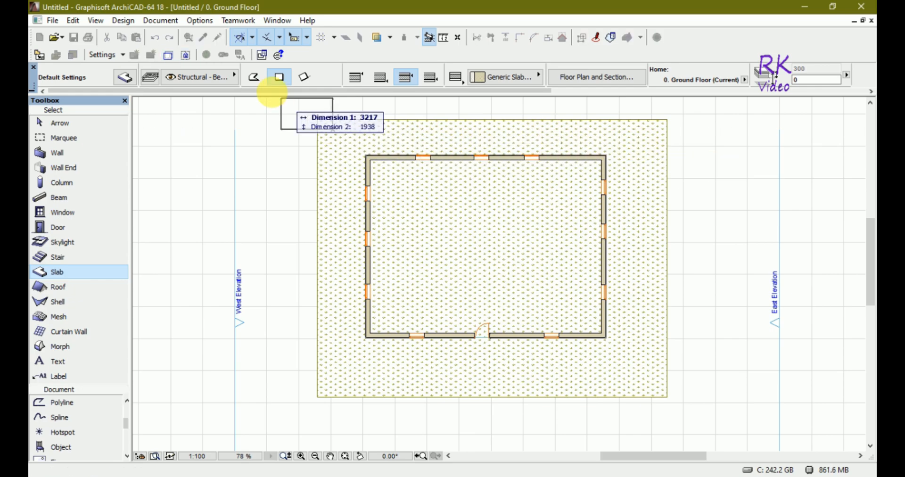
click(254, 77)
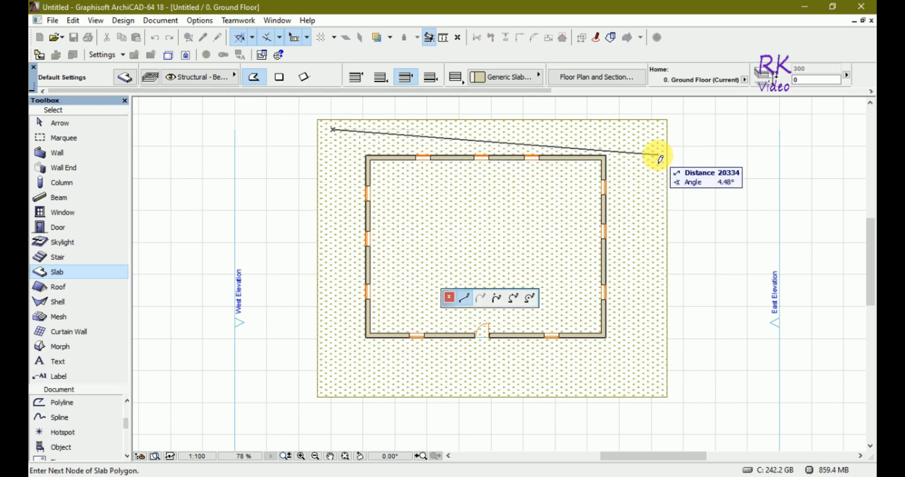
click(639, 131)
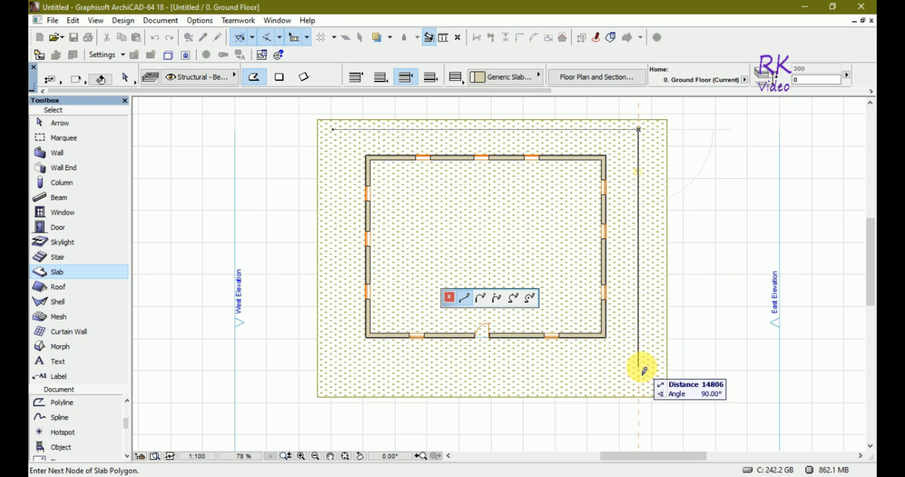
click(639, 367)
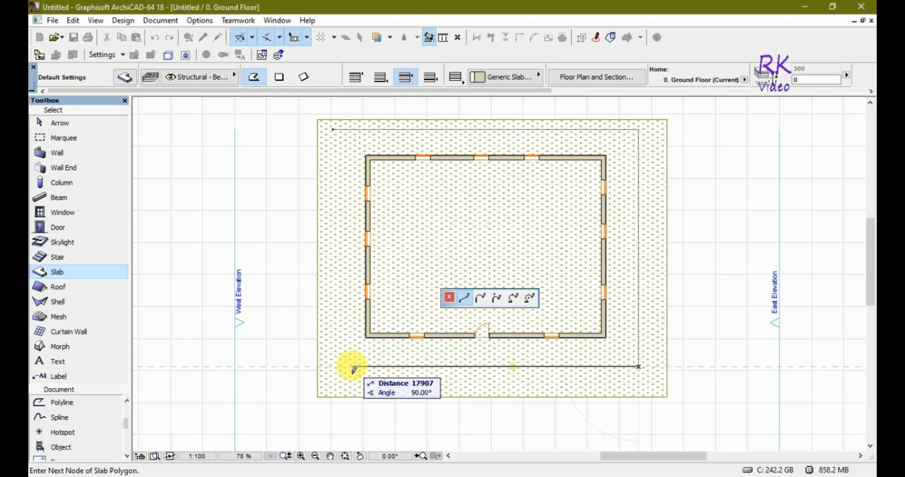
click(332, 366)
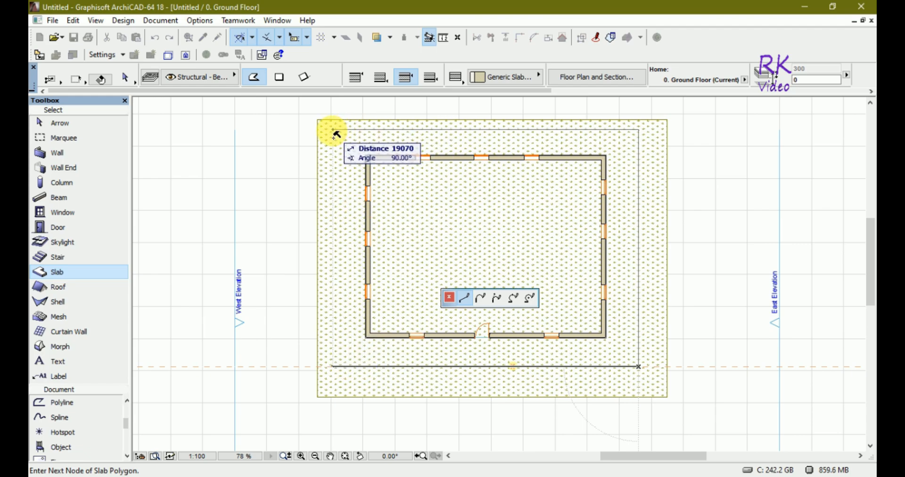
click(334, 133)
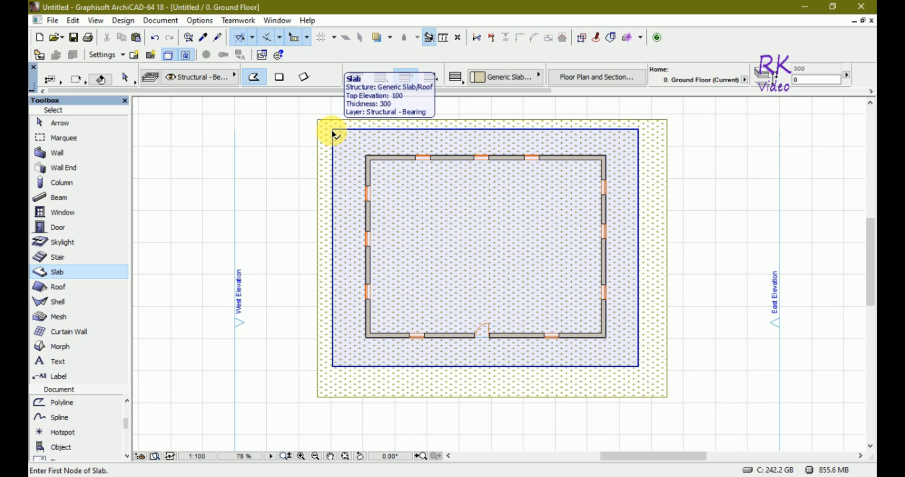
key(Escape)
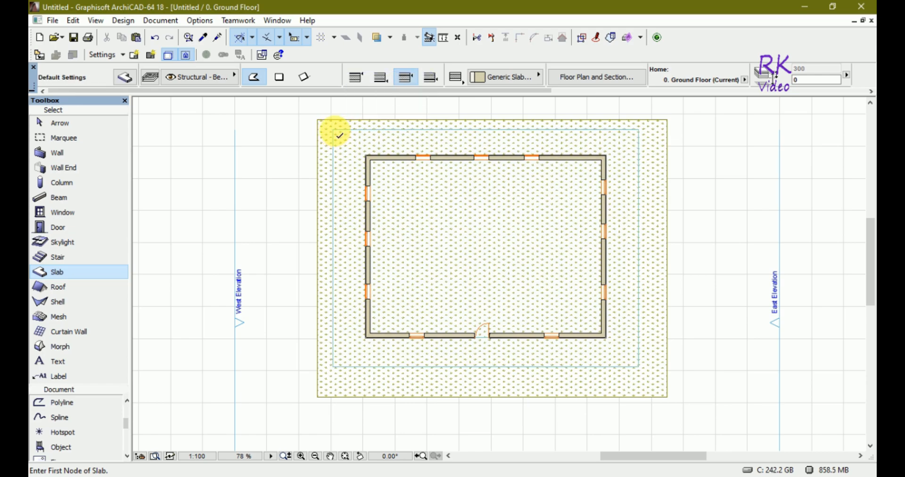
key(Escape)
- Cut a rectangular hole about 18.1 by 14.0 m into the slab, leaving a narrow ring along its edge
click(333, 129)
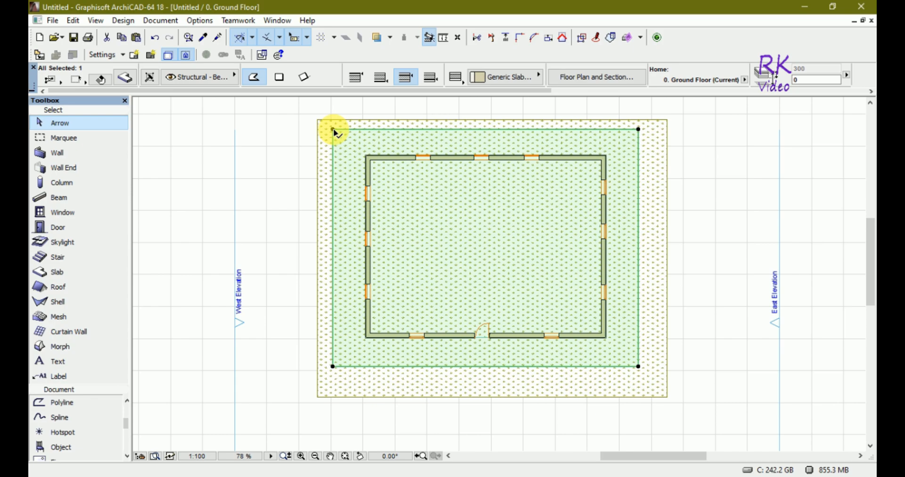
click(333, 129)
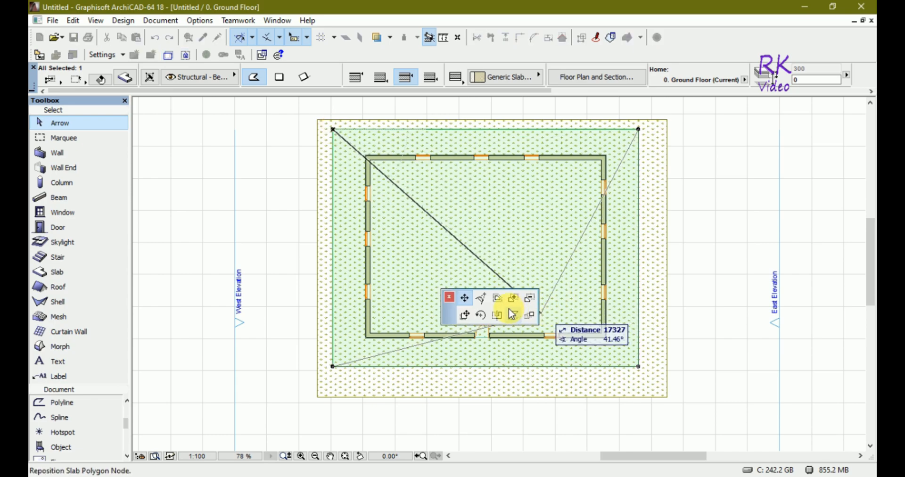
click(528, 299)
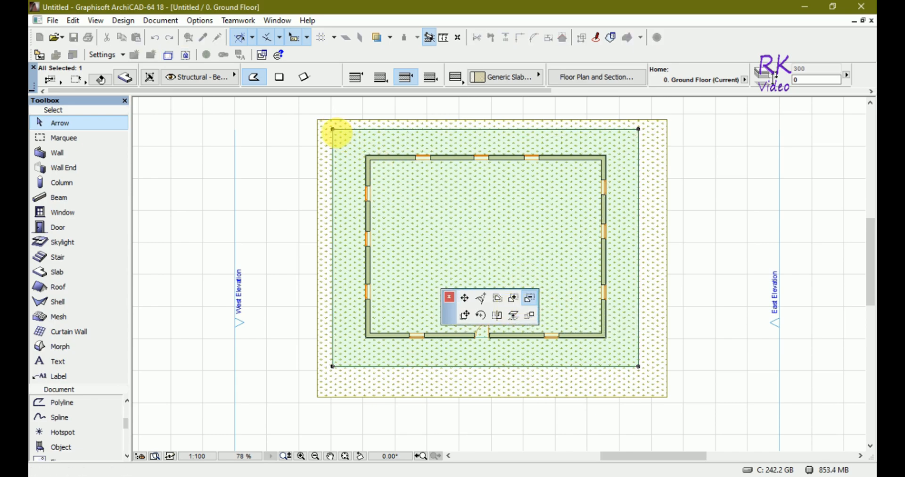
click(351, 129)
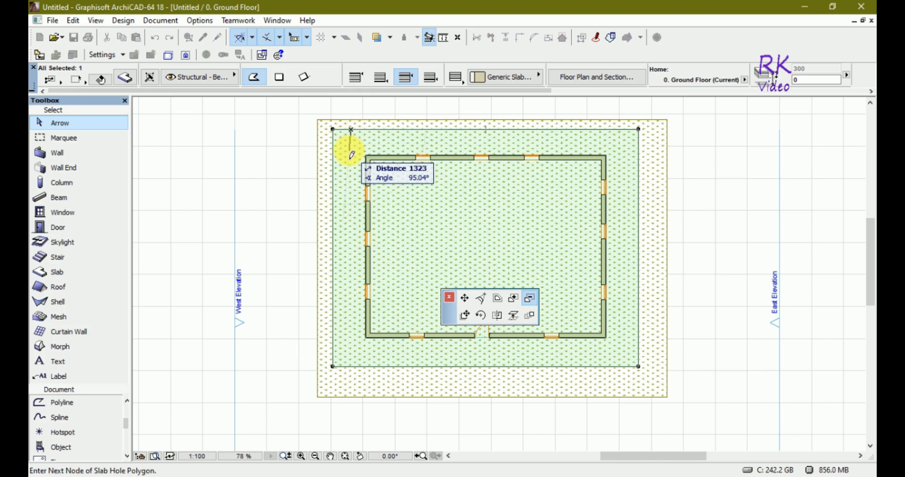
key(Escape)
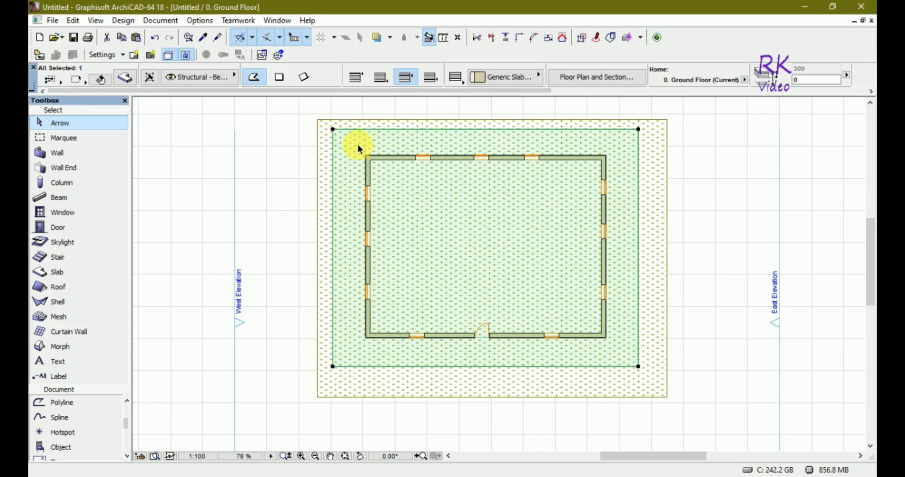
click(333, 129)
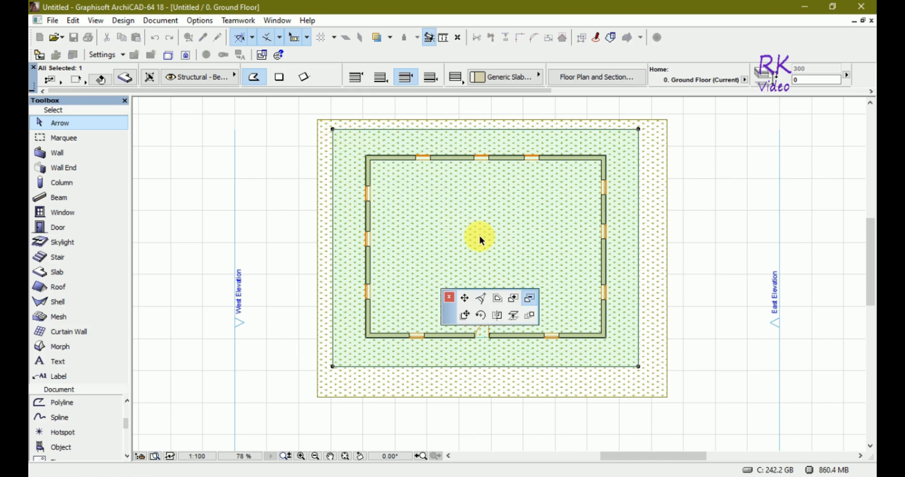
click(340, 136)
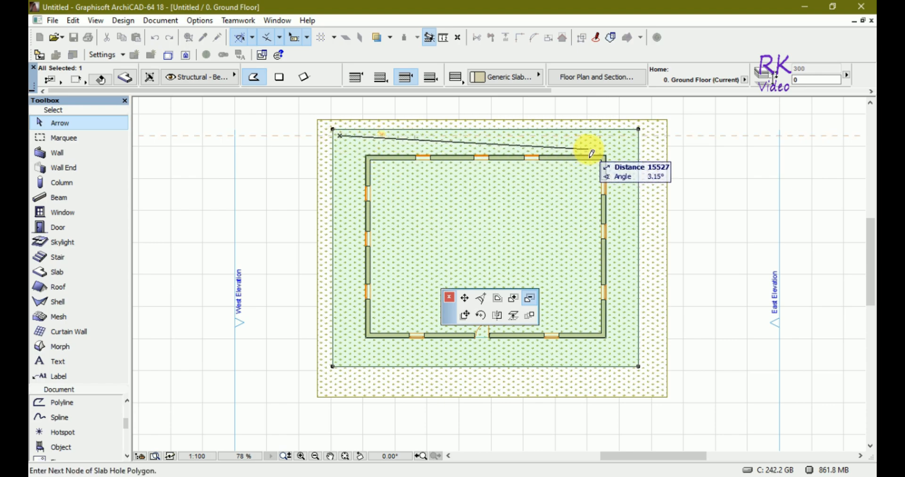
click(632, 141)
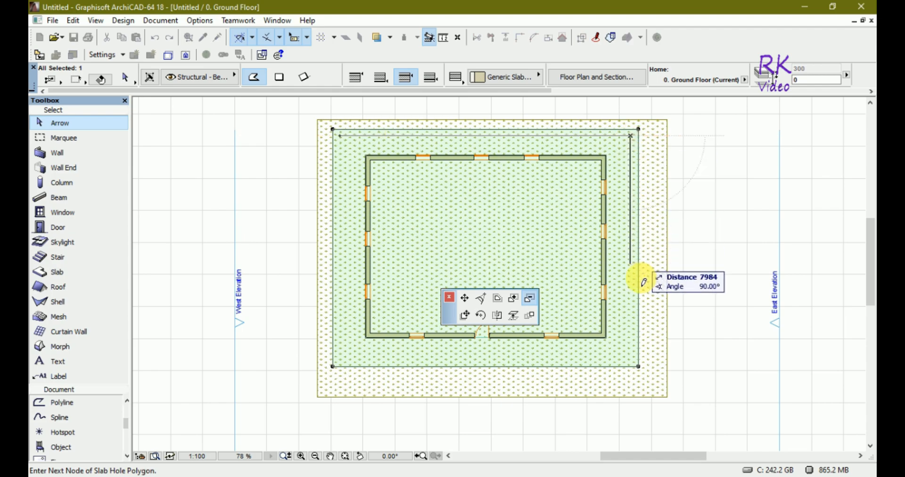
click(632, 359)
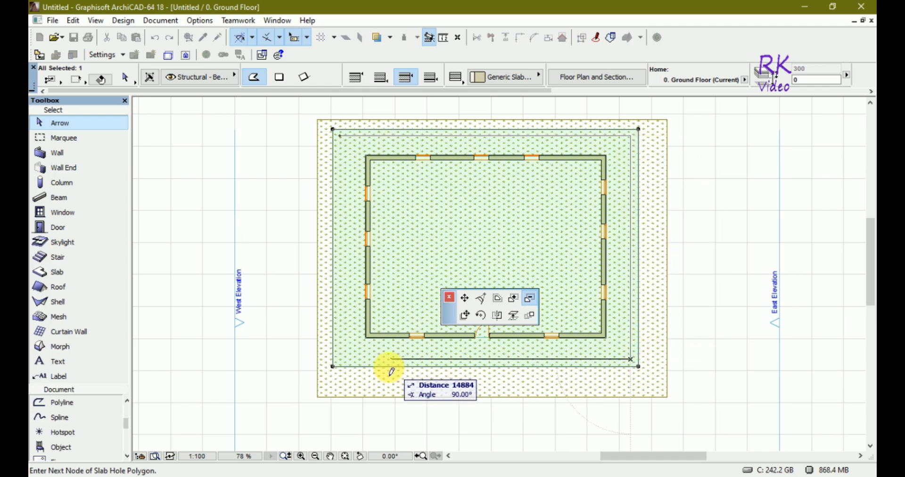
click(341, 365)
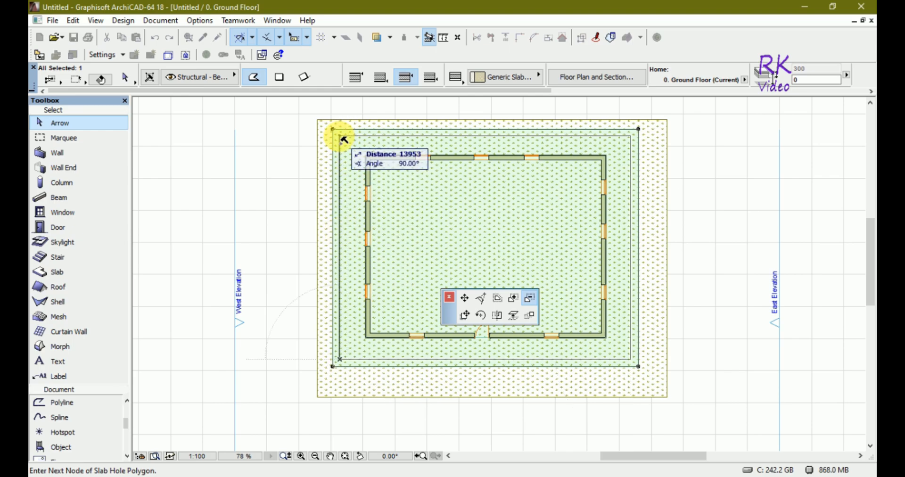
click(340, 135)
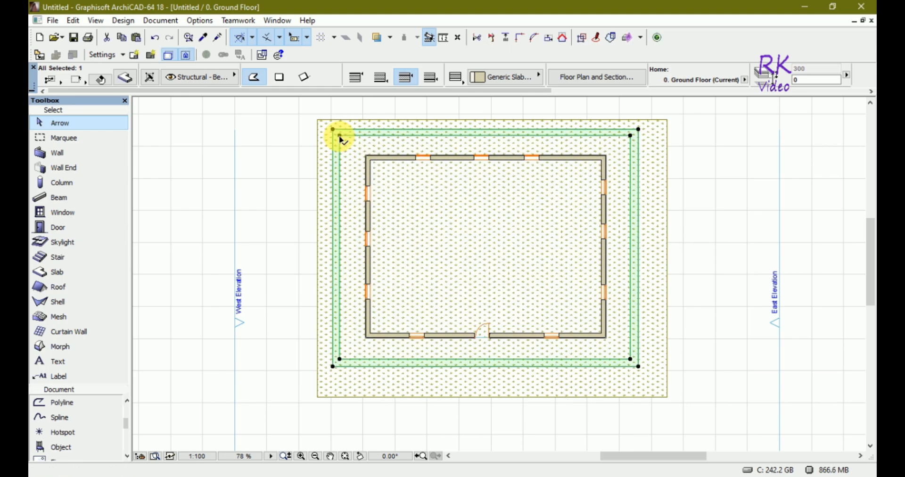
click(709, 388)
- Subtract a gap about 4 m wide from the slab ring's south side in front of the door
click(58, 228)
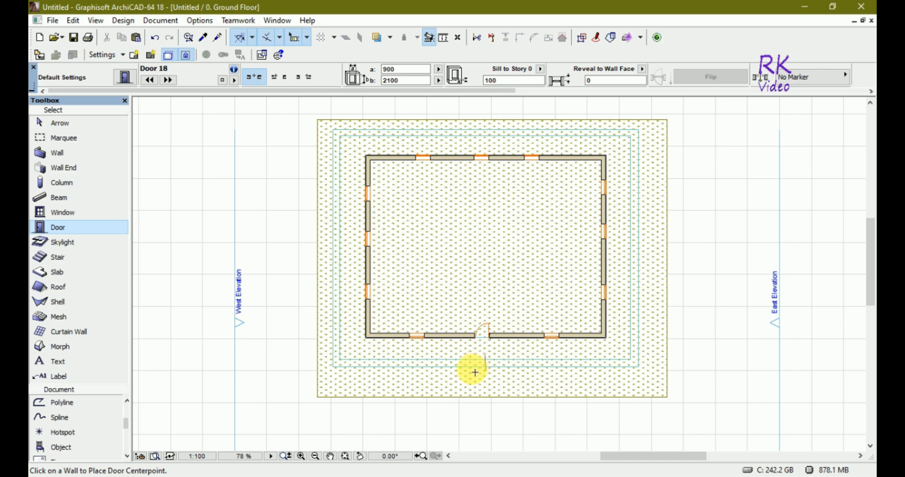
key(Escape)
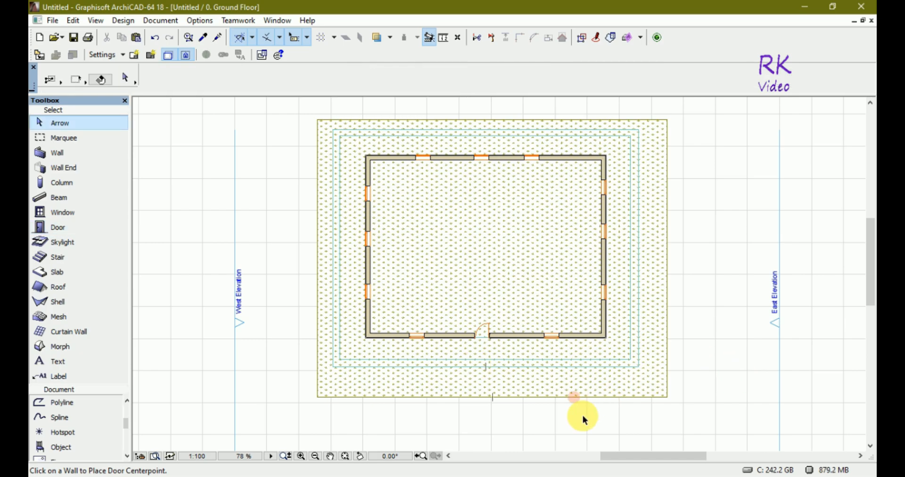
click(370, 367)
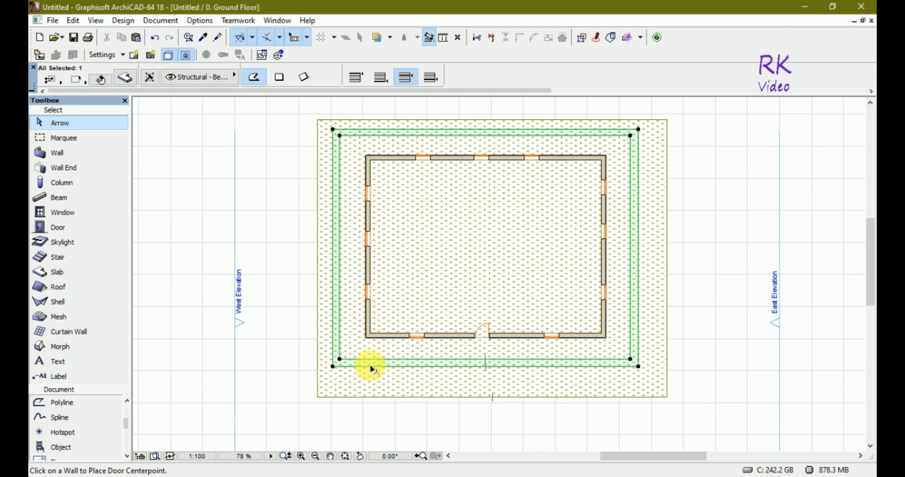
click(639, 366)
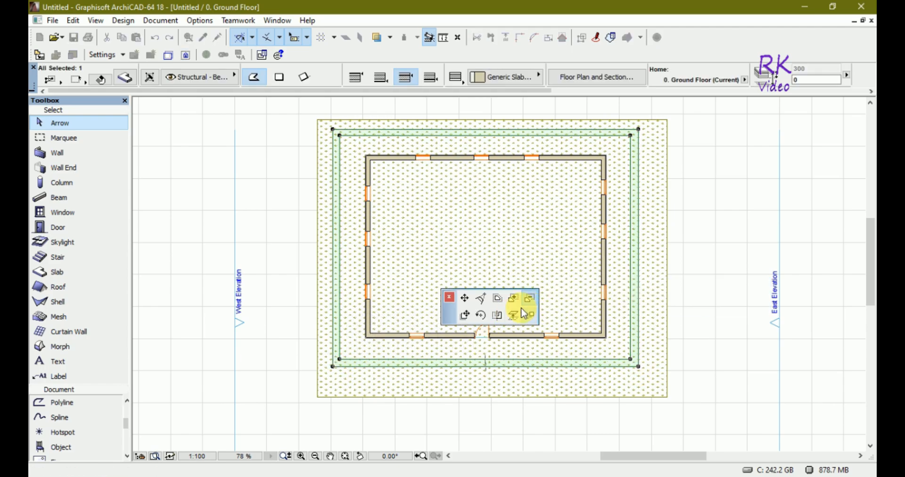
click(497, 302)
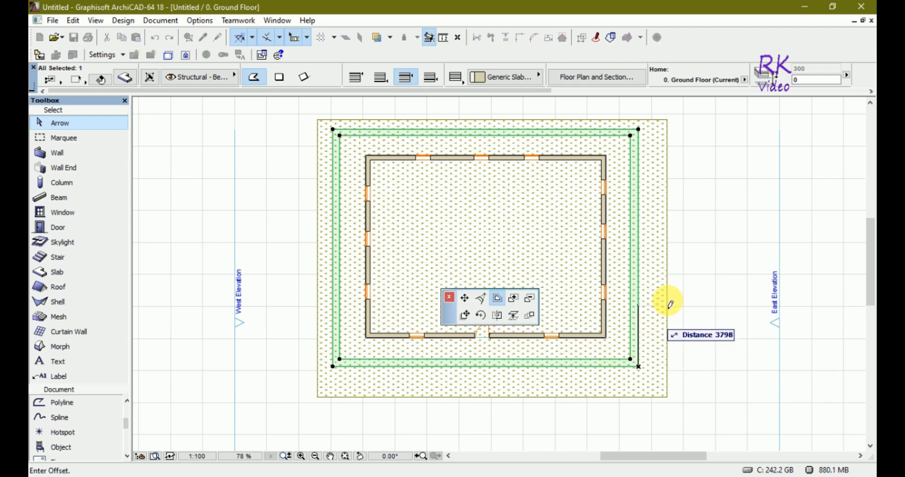
click(530, 298)
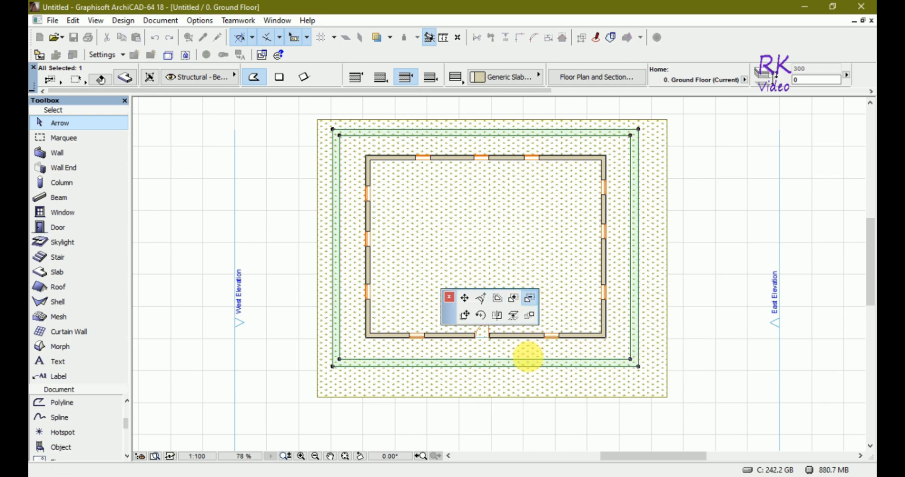
click(517, 354)
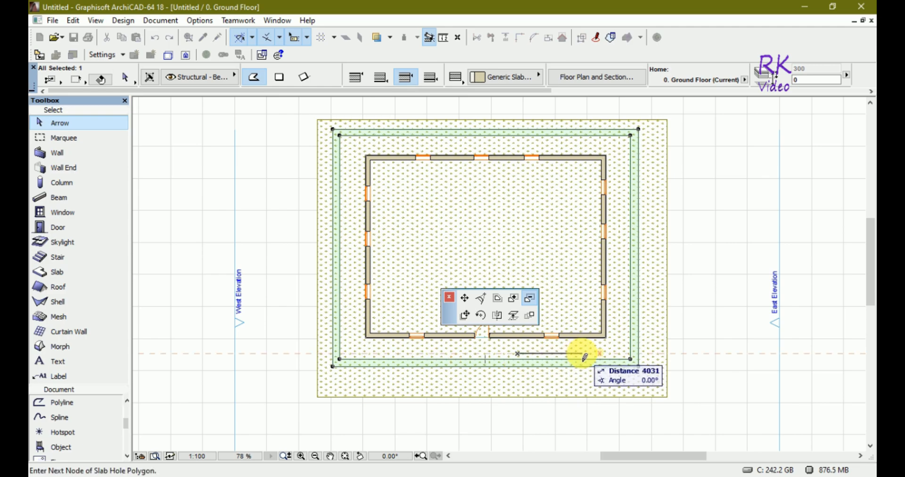
click(582, 353)
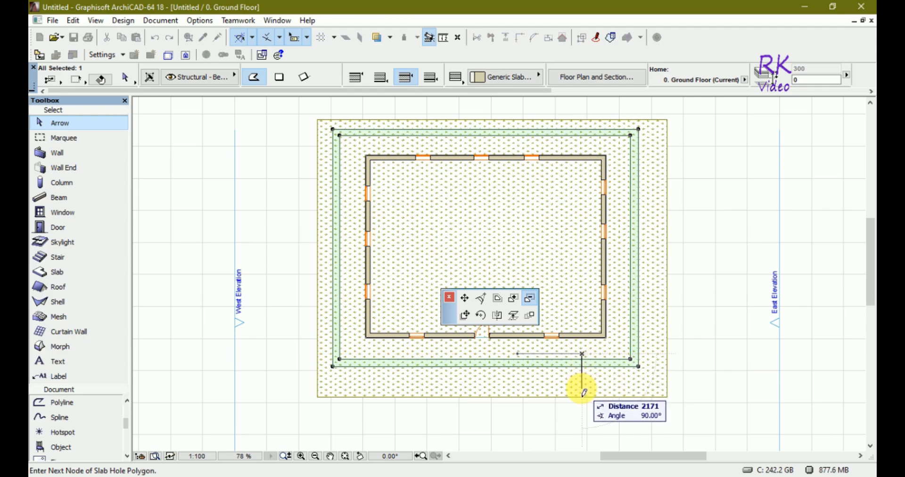
click(519, 352)
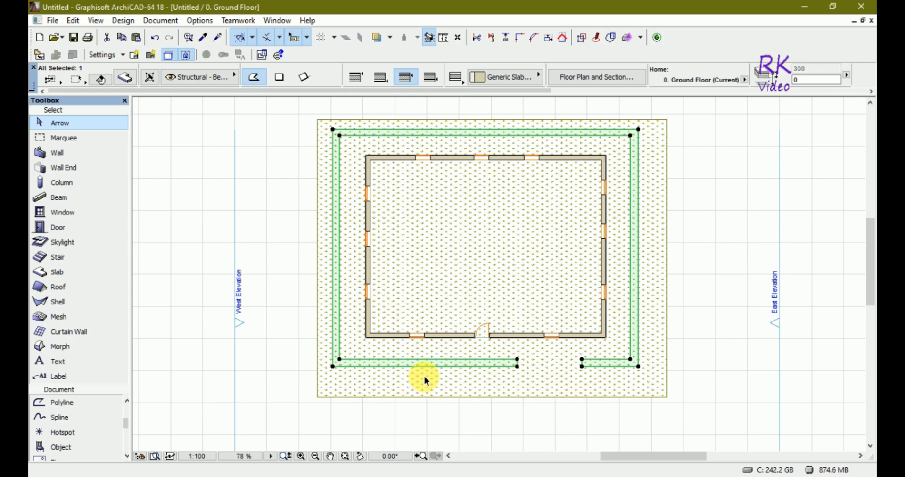
click(387, 352)
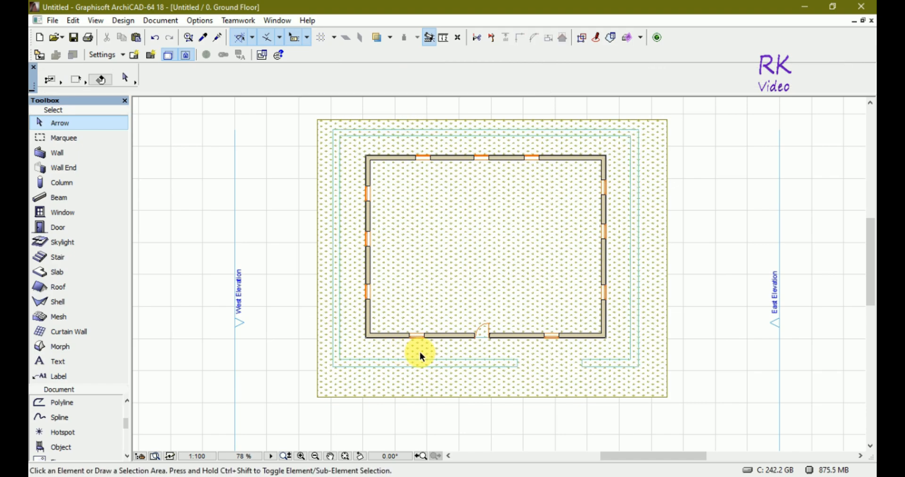
- Subtract a second gap about 3.6 m wide from the slab ring's south side, west of the door gap, leaving a separate strip in front of the door
click(396, 363)
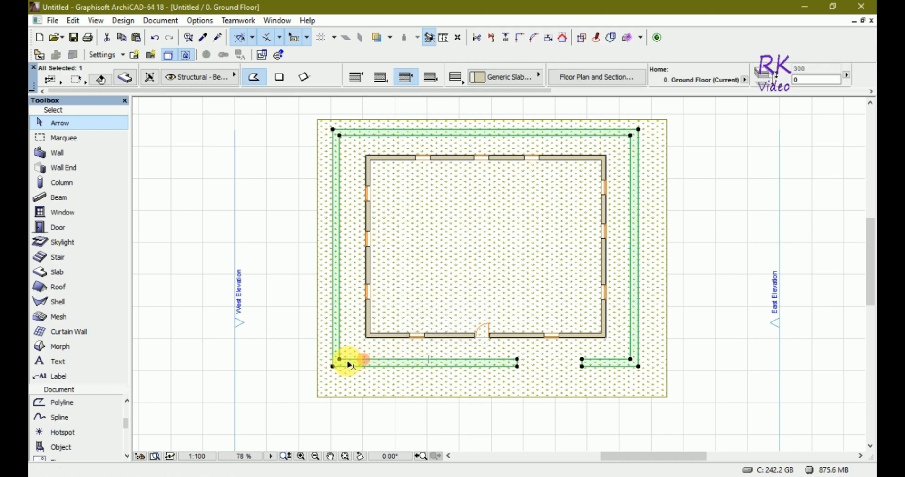
click(333, 366)
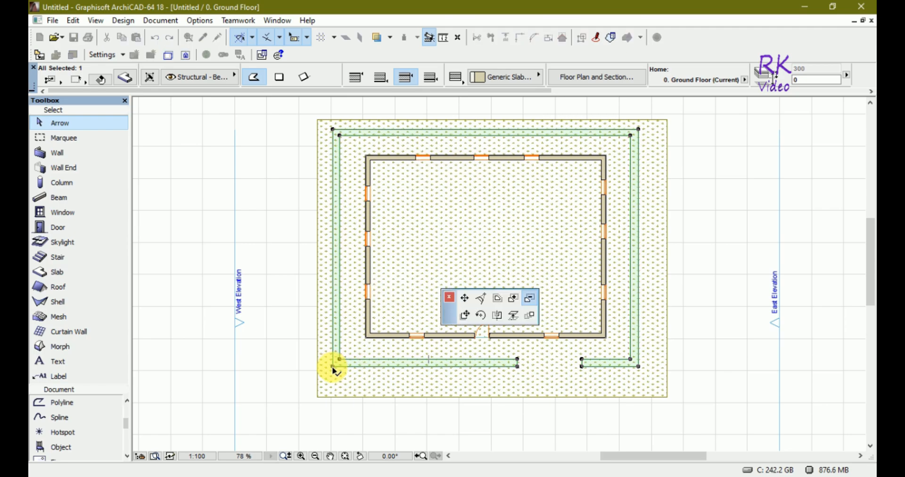
click(389, 353)
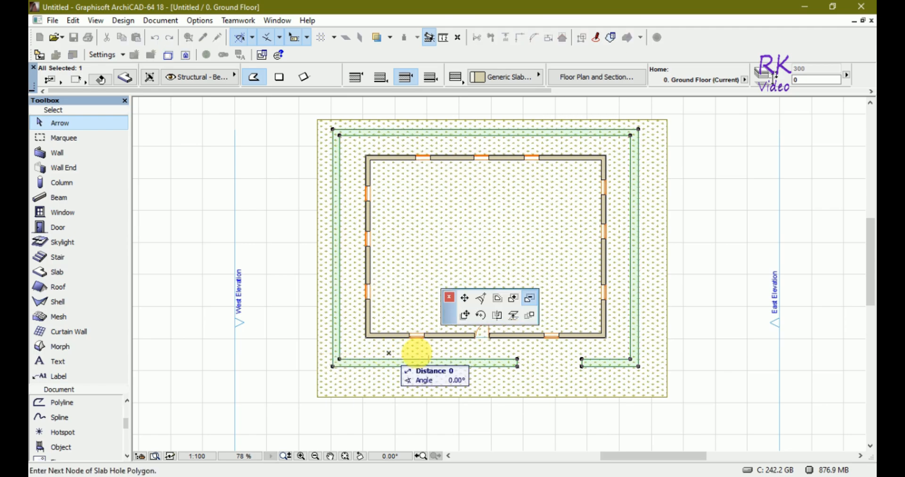
click(443, 354)
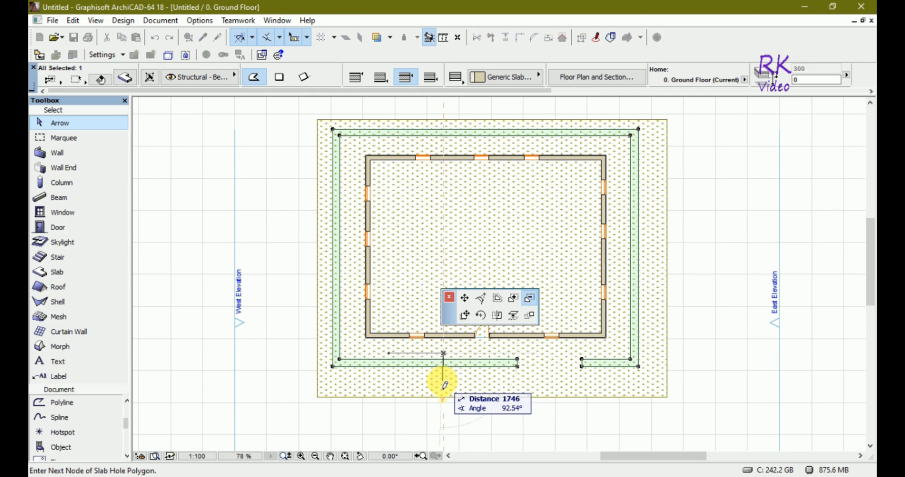
click(443, 380)
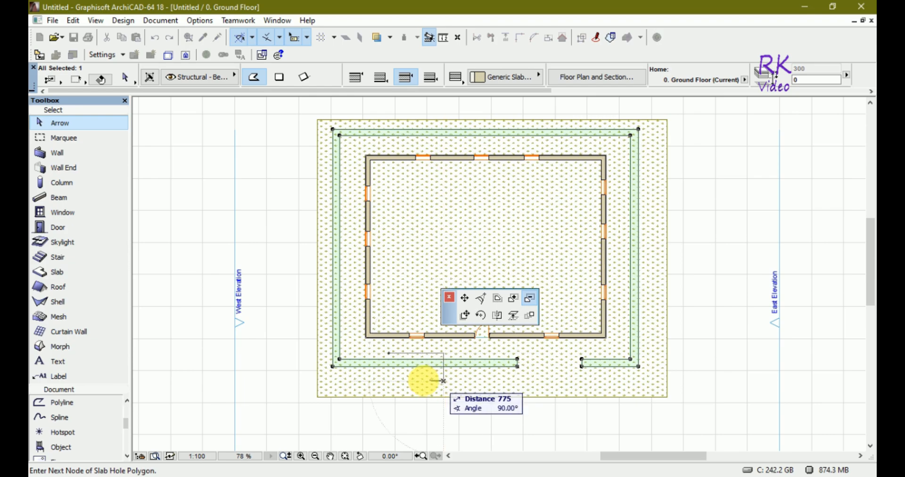
click(388, 380)
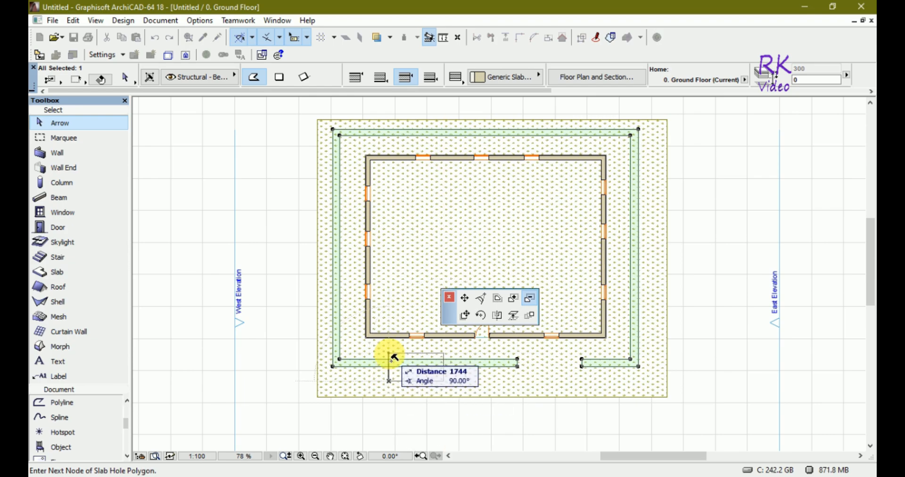
click(389, 354)
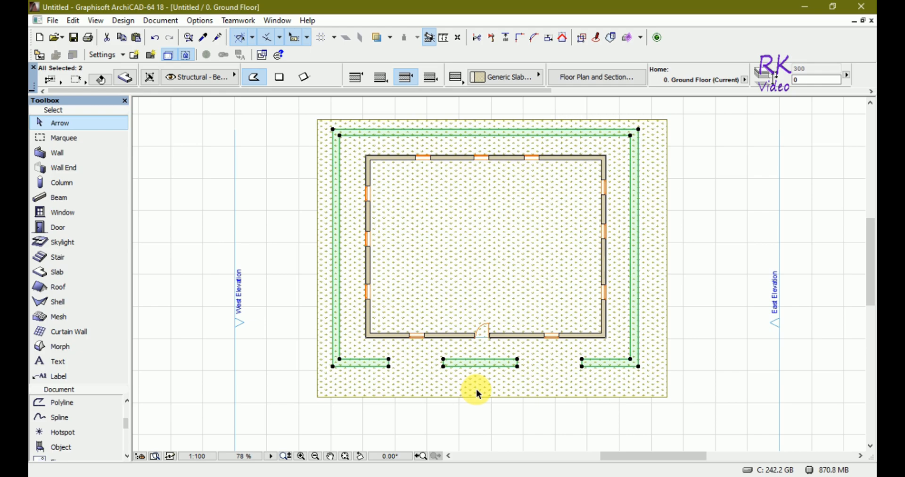
- Deselect everything and inspect the slab ring and front strip in the 3D view
click(719, 366)
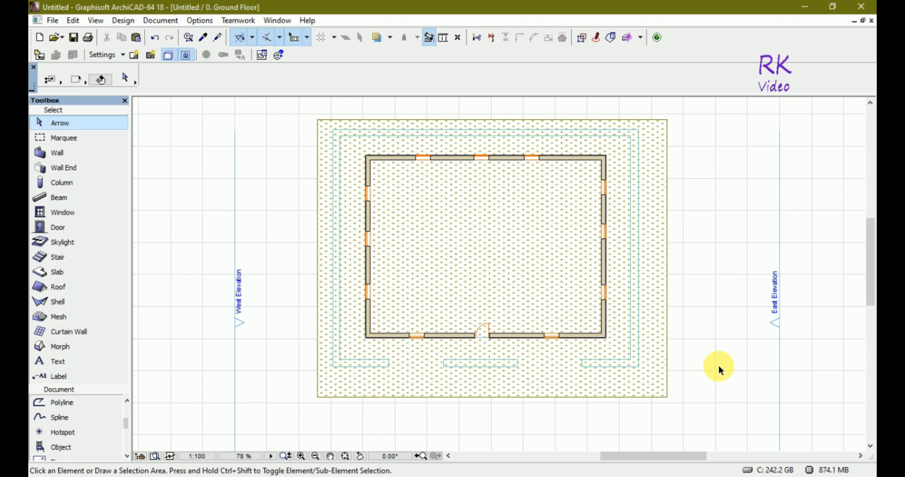
key(F3)
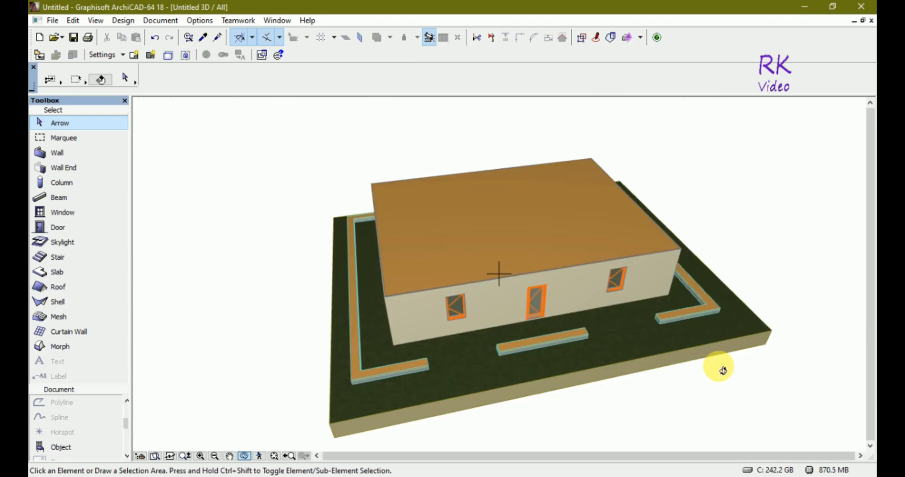
drag(644, 415, 551, 415)
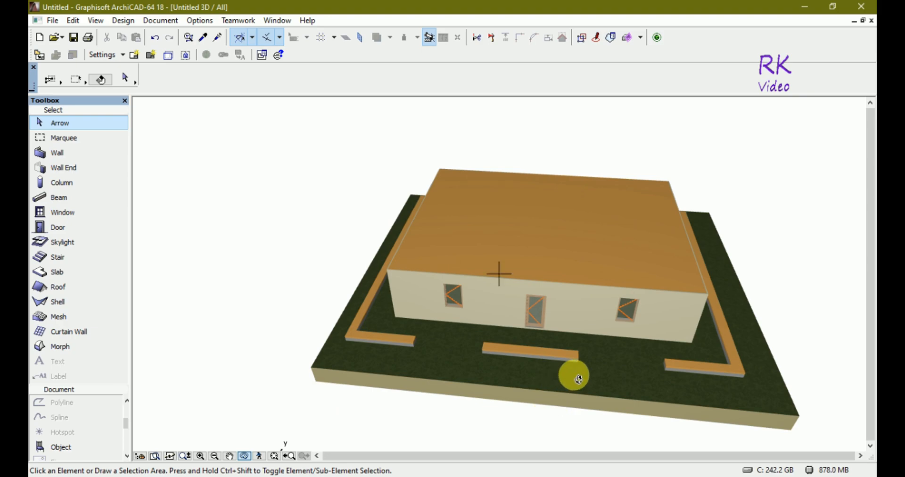
click(573, 357)
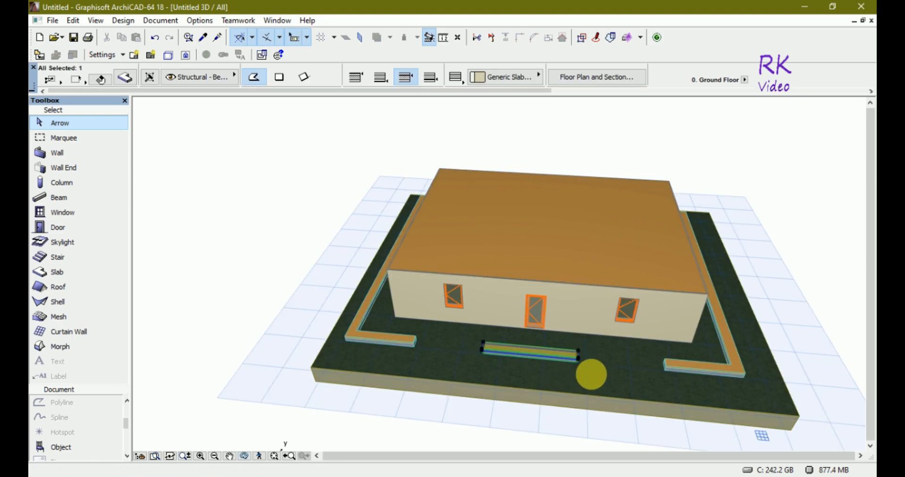
click(578, 358)
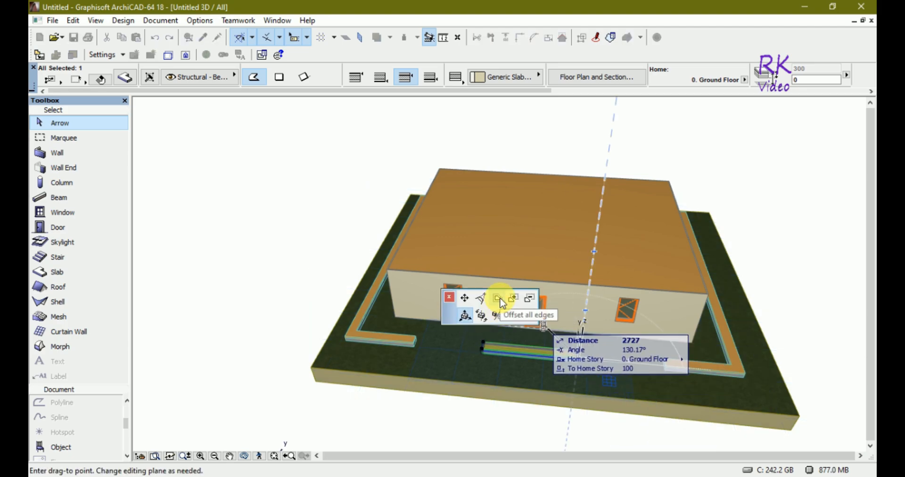
click(467, 301)
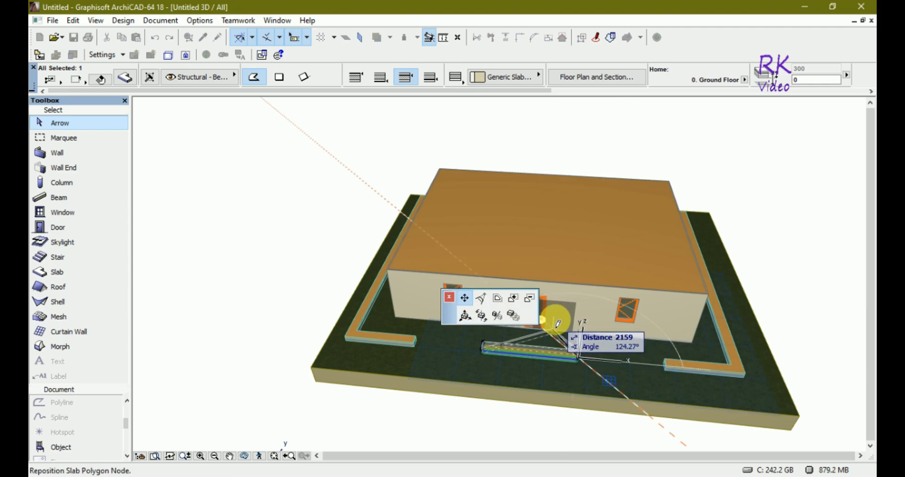
click(546, 300)
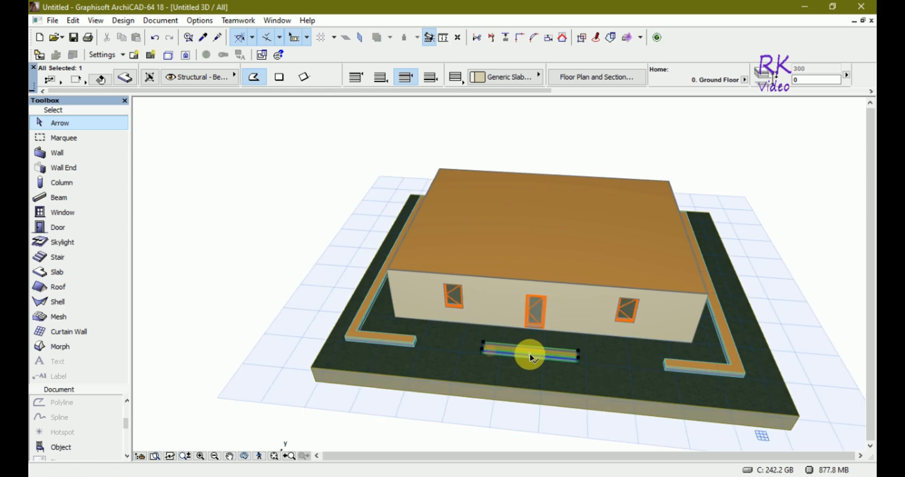
click(532, 356)
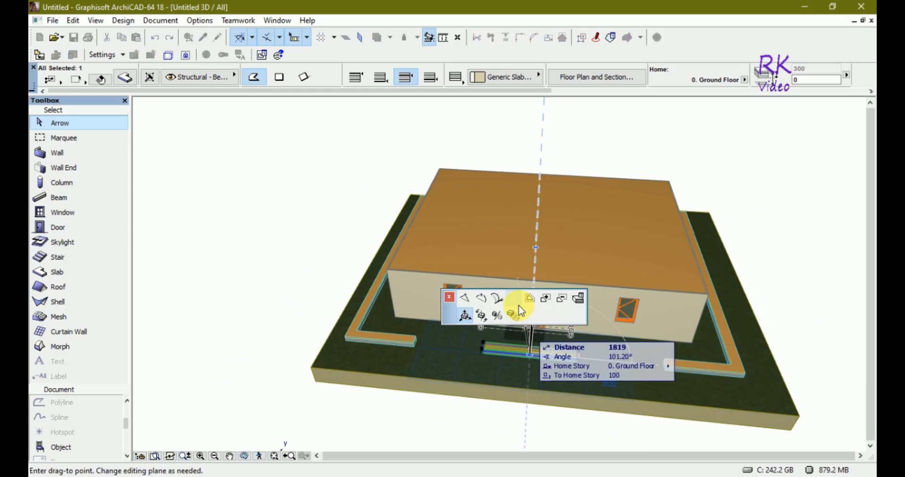
click(514, 299)
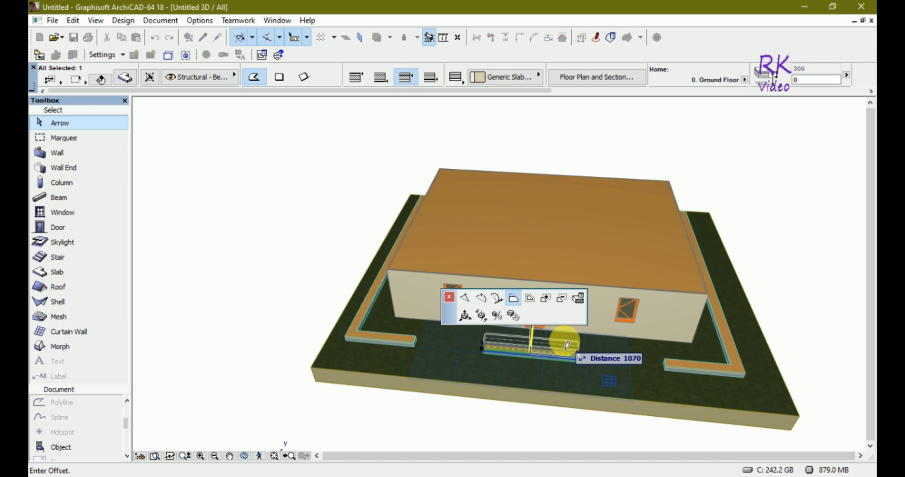
click(581, 302)
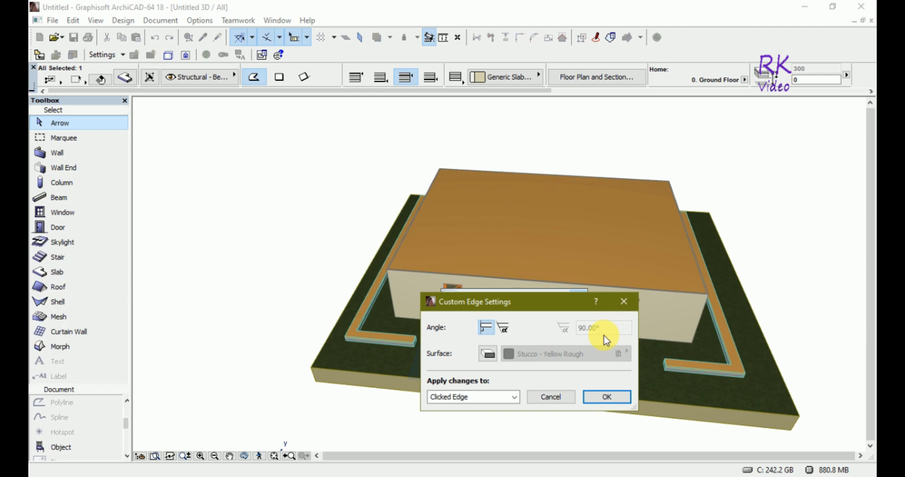
click(515, 397)
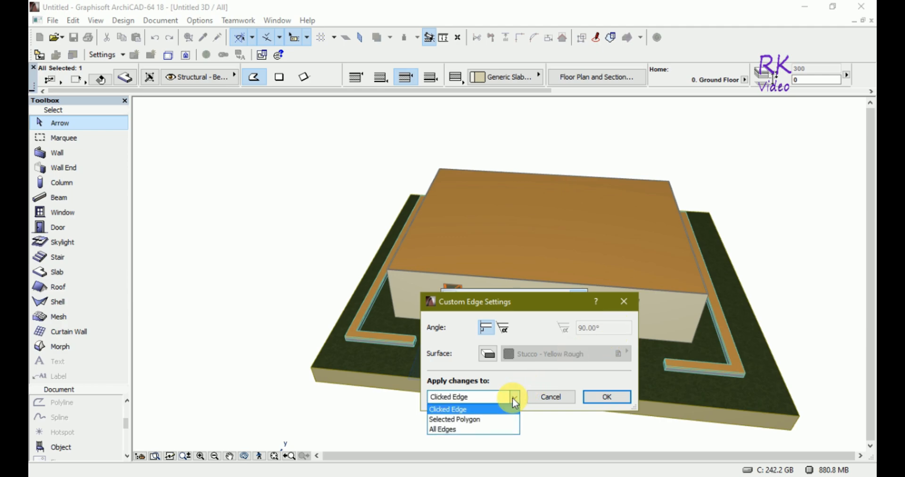
click(513, 397)
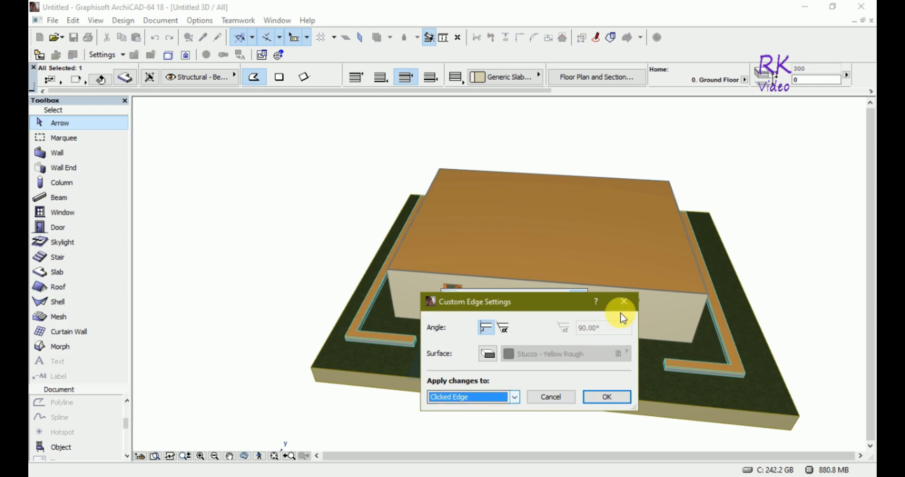
click(625, 302)
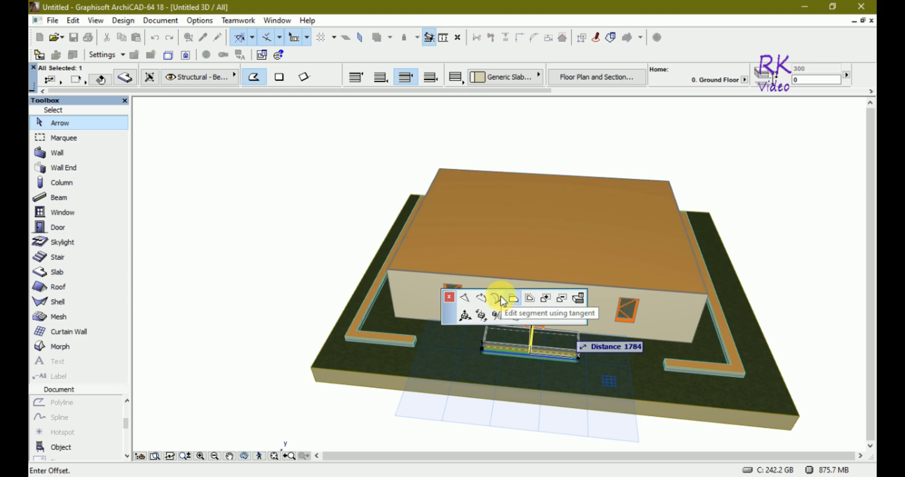
key(Escape)
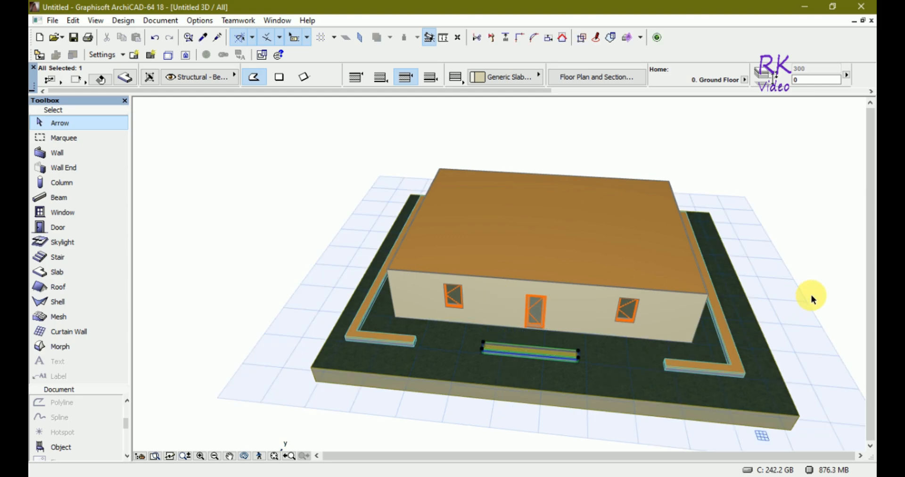
key(Escape)
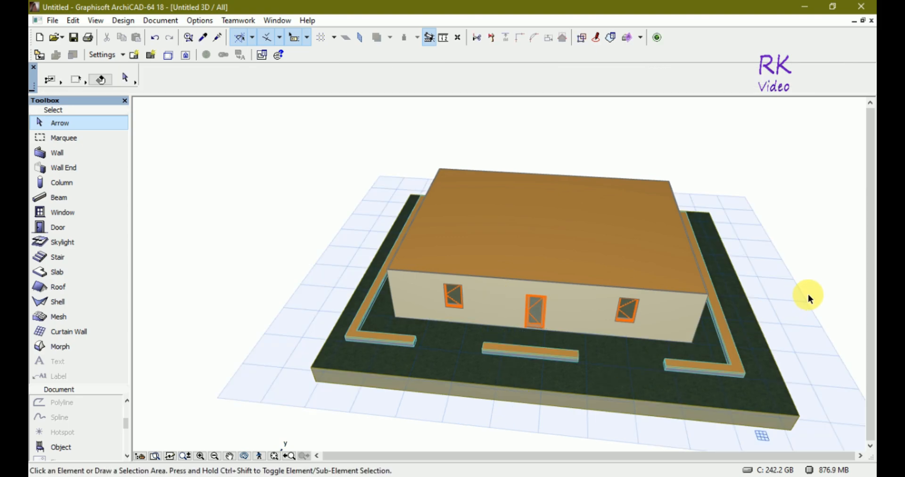
- Give the front strip slab a basic Concrete - Structural build and set its offset to home story to 100
key(F2)
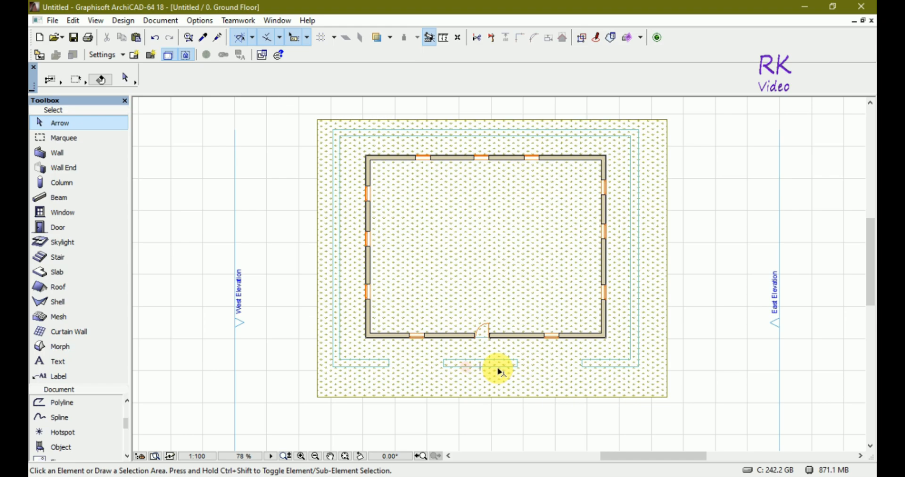
click(499, 369)
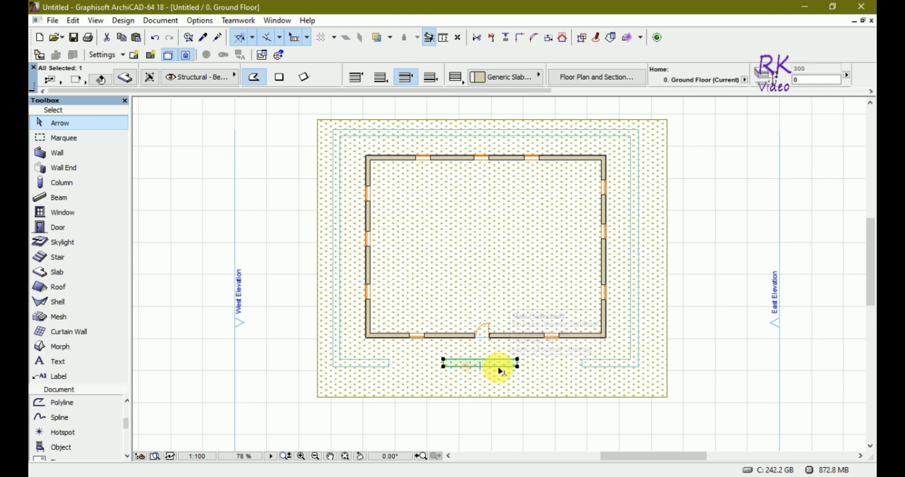
click(126, 79)
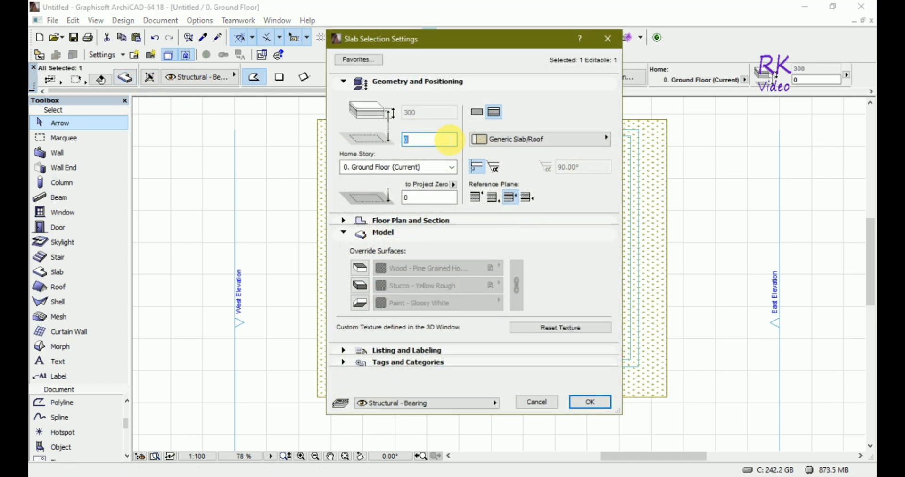
click(477, 111)
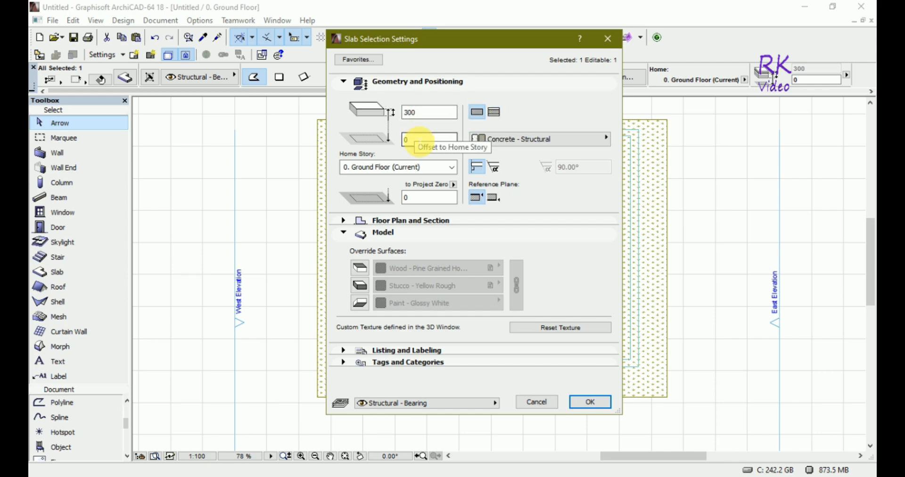
double_click(417, 139)
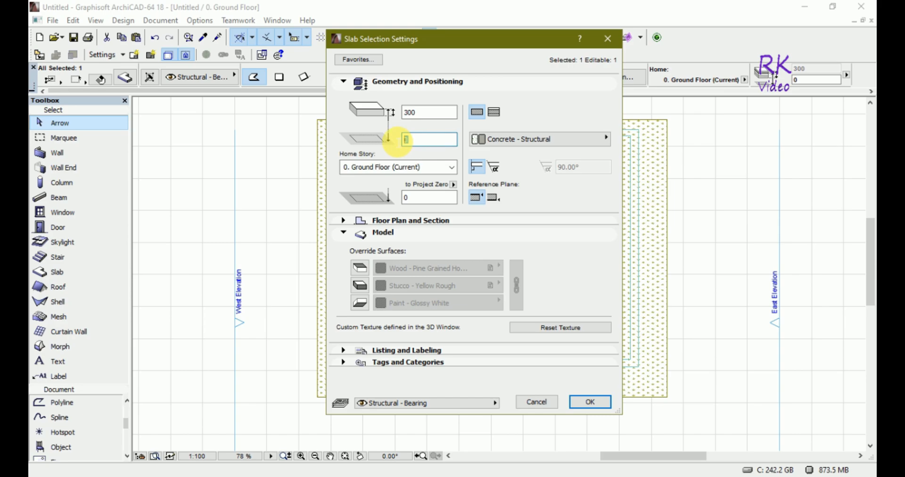
text(100)
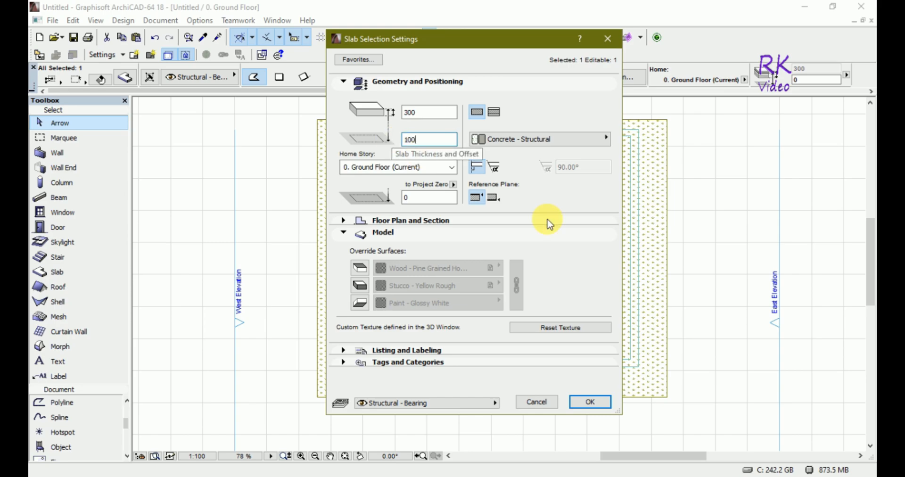
click(590, 402)
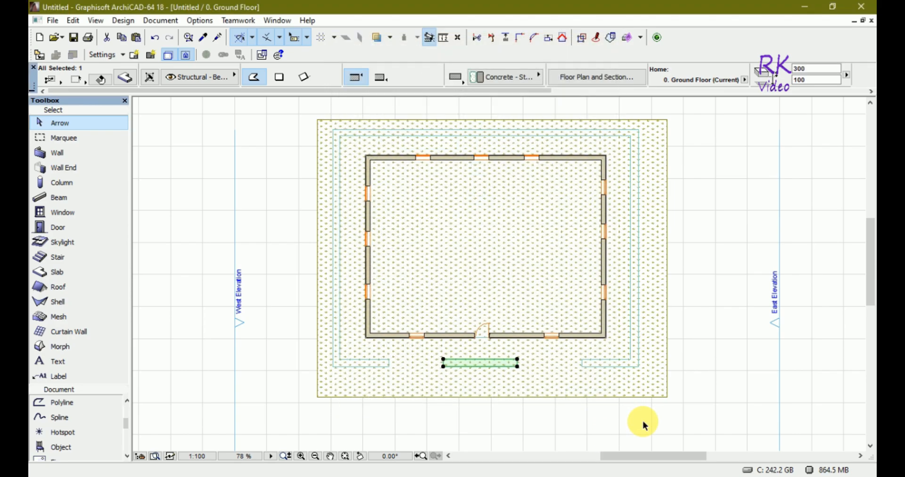
- Examine the raised front strip in 3D, first on its own and then with the whole model
key(F5)
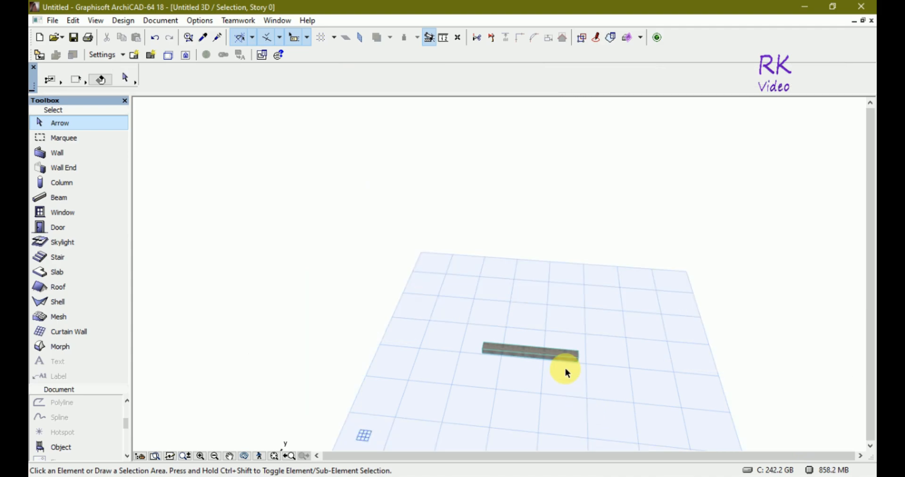
key(ctrl+shift+F5)
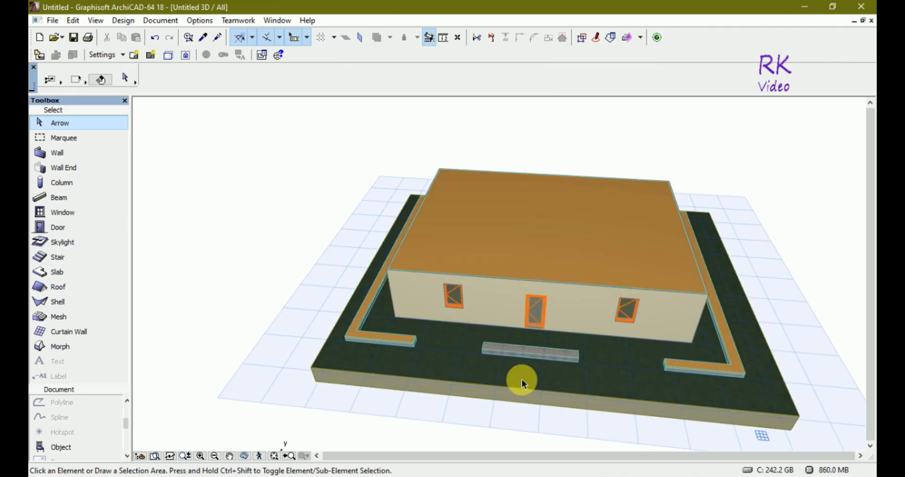
shift+middle_drag(524, 426, 529, 353)
click(527, 355)
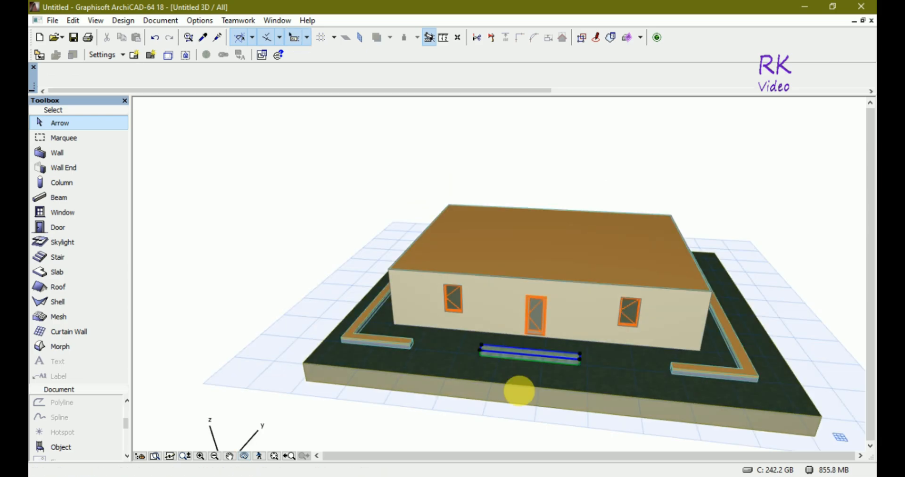
mouse_move(519, 408)
shift+middle_down()
mouse_move(546, 319)
mouse_move(494, 367)
mouse_move(493, 384)
mouse_move(510, 399)
shift+middle_up()
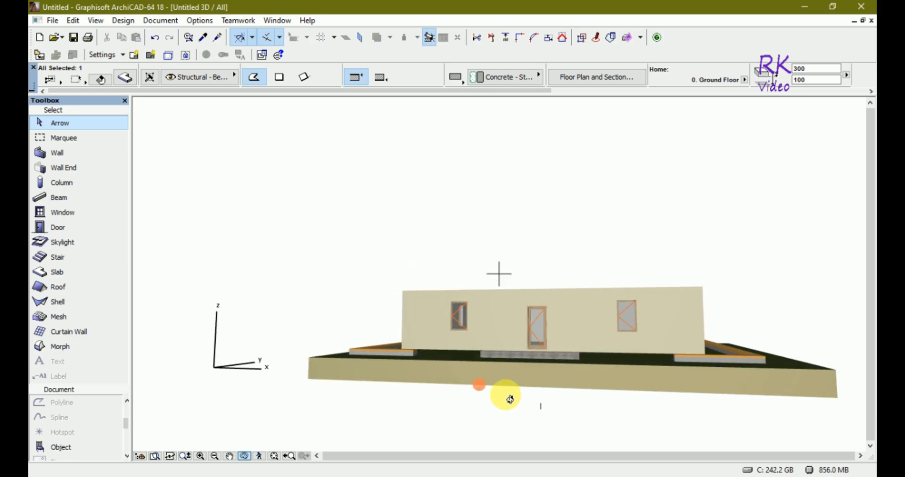
- Move the front strip slab straight up so its offset to home story becomes 1100
click(572, 360)
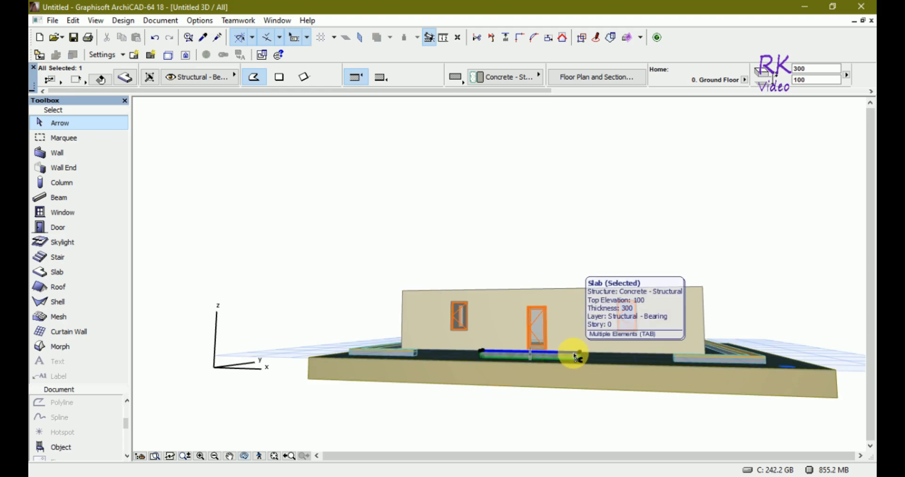
key(ctrl+d)
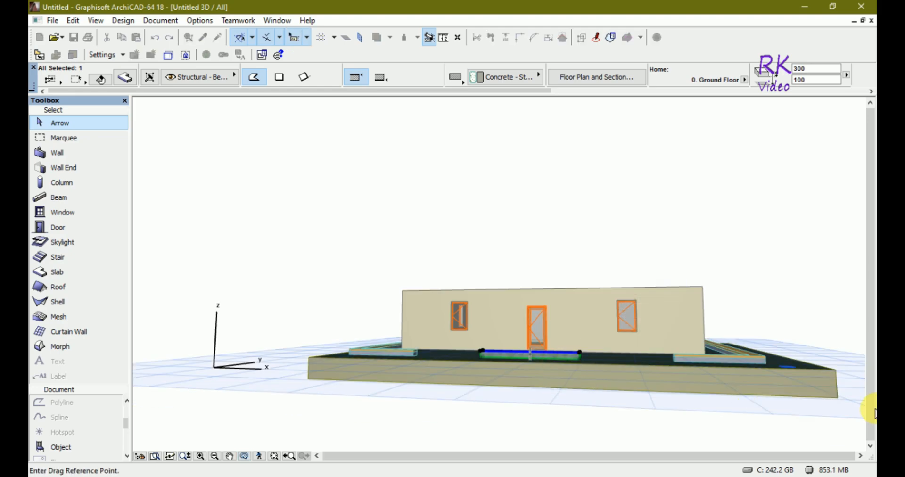
click(837, 397)
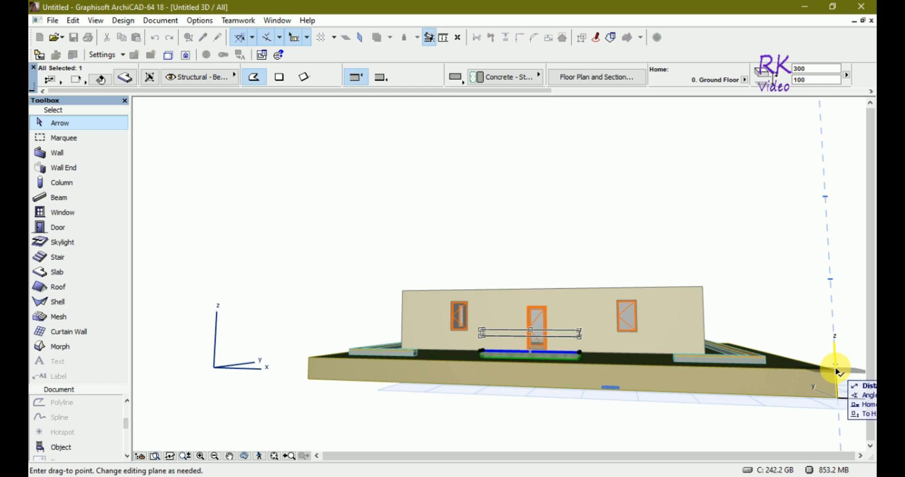
click(837, 371)
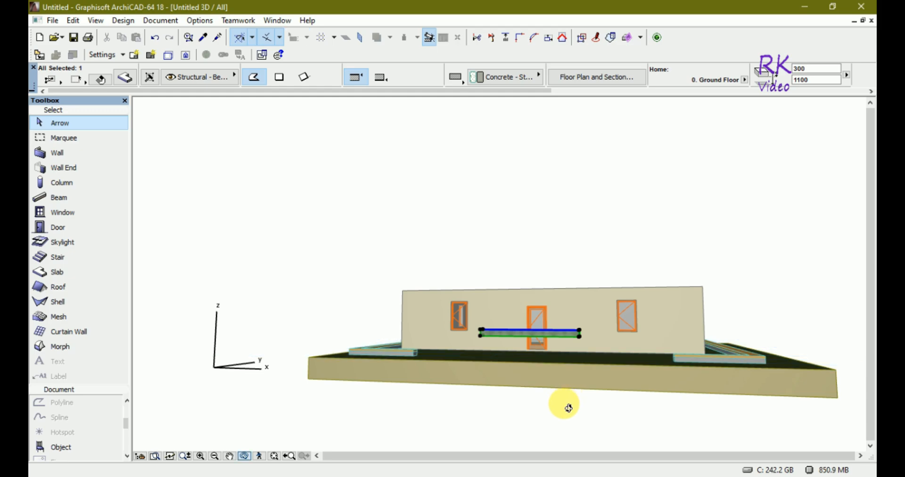
shift+middle_drag(566, 404, 533, 333)
scroll(533, 333, up, 5)
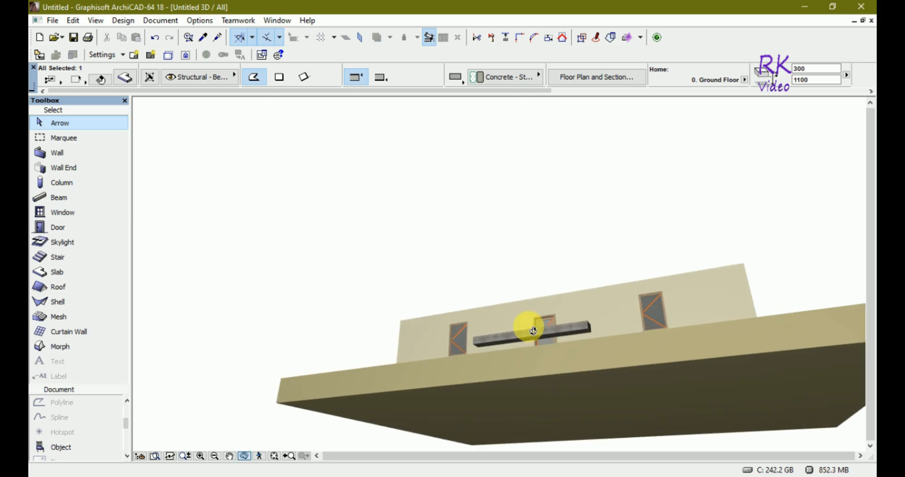
click(537, 353)
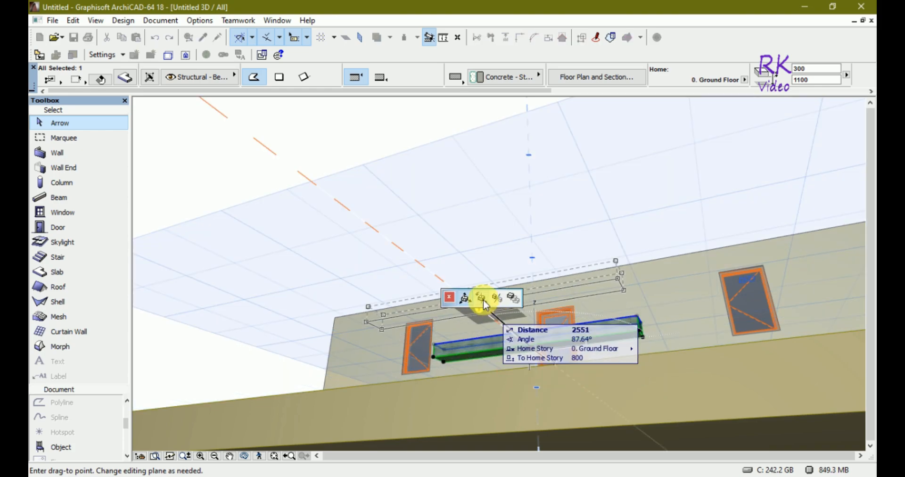
click(483, 299)
key(Escape)
- Set the front strip slab's thickness to 1100, then view it in 3D alone and with the whole model
key(F2)
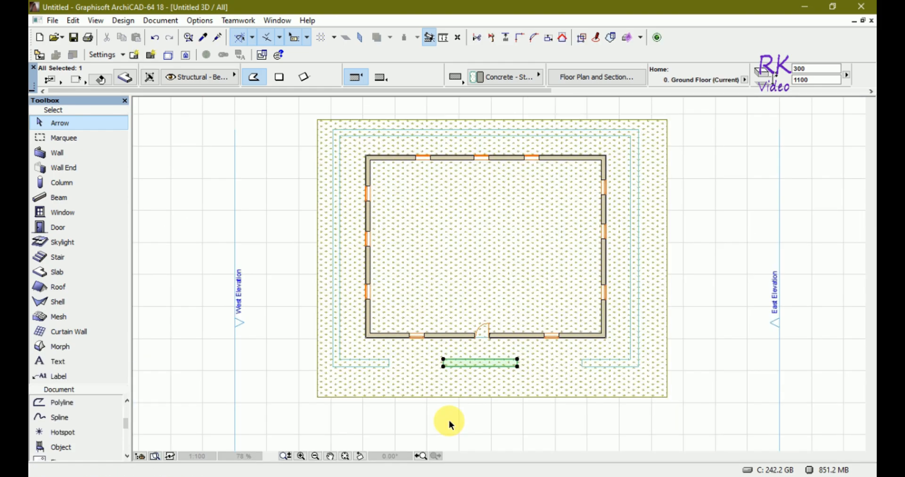
click(124, 78)
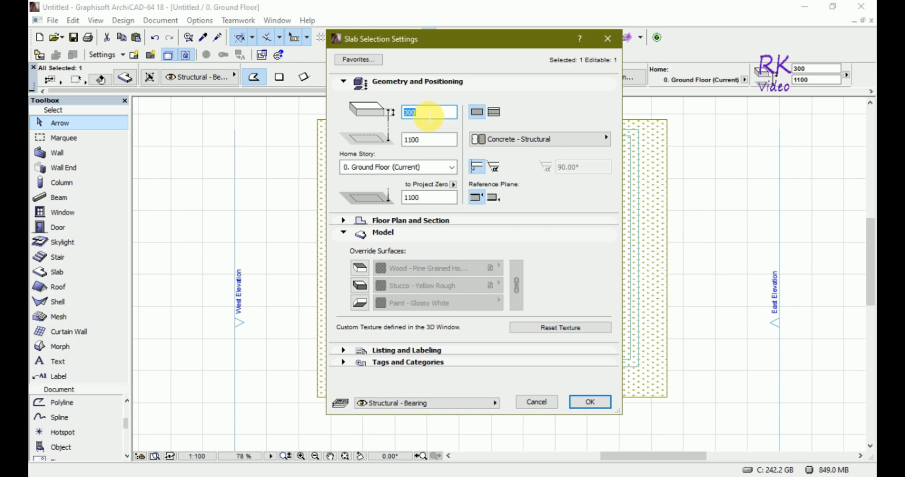
text(1100)
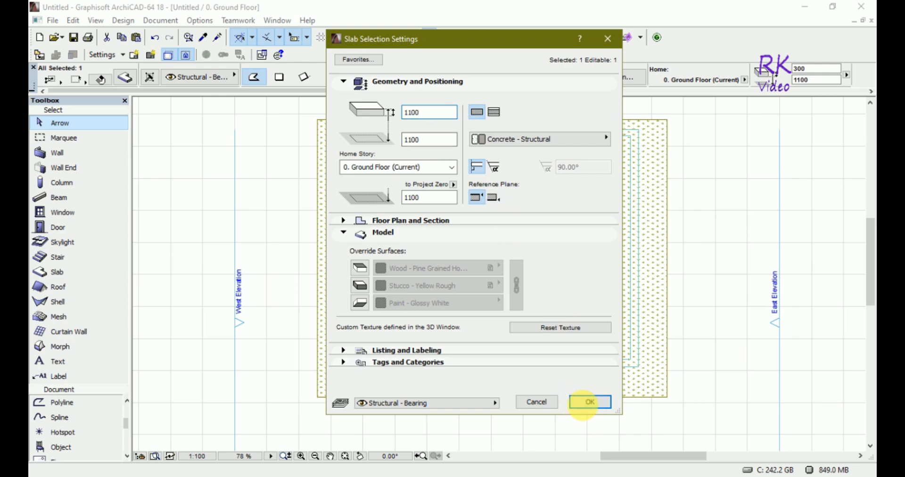
click(590, 401)
key(F5)
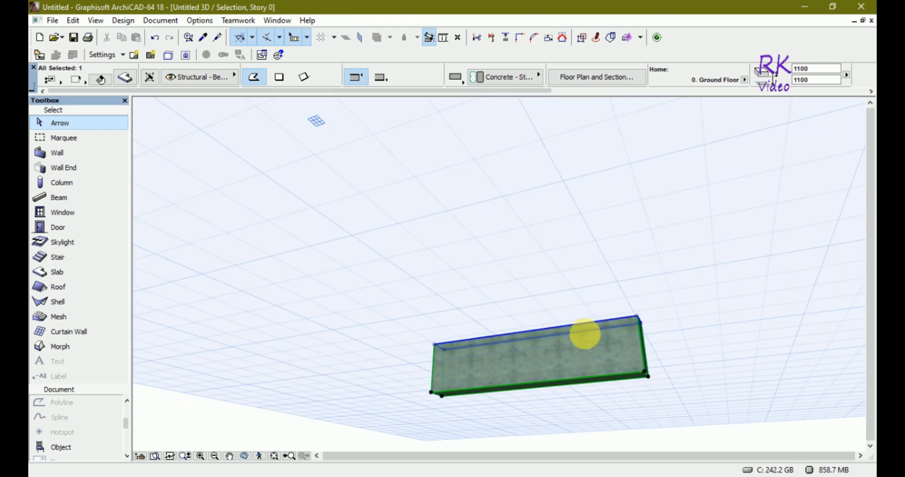
scroll(470, 290, down, 5)
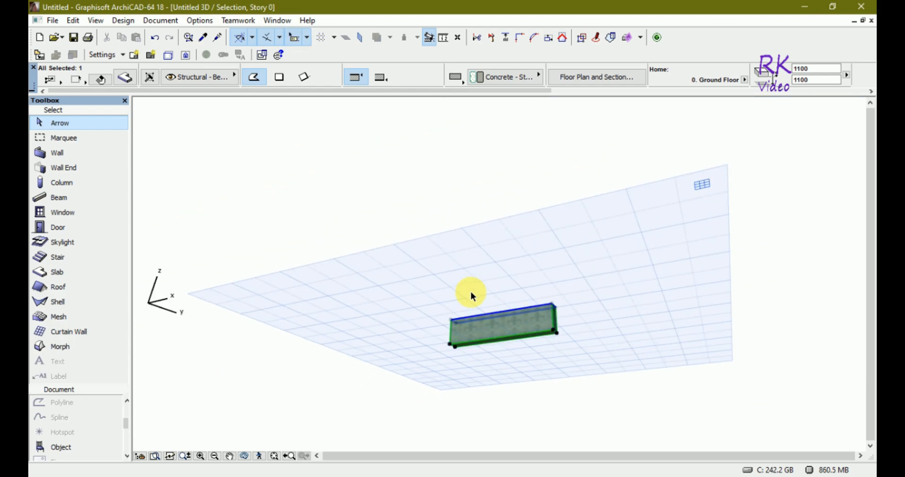
click(446, 198)
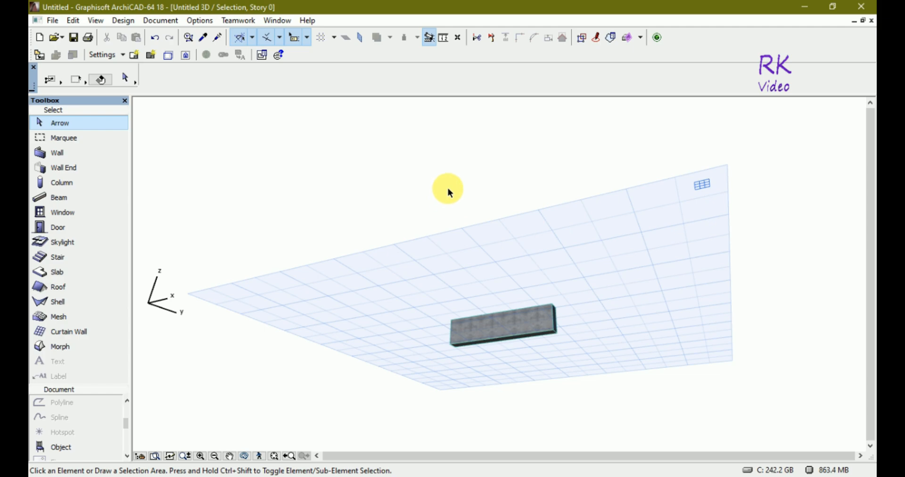
shift+middle_drag(448, 182, 546, 340)
key(F5)
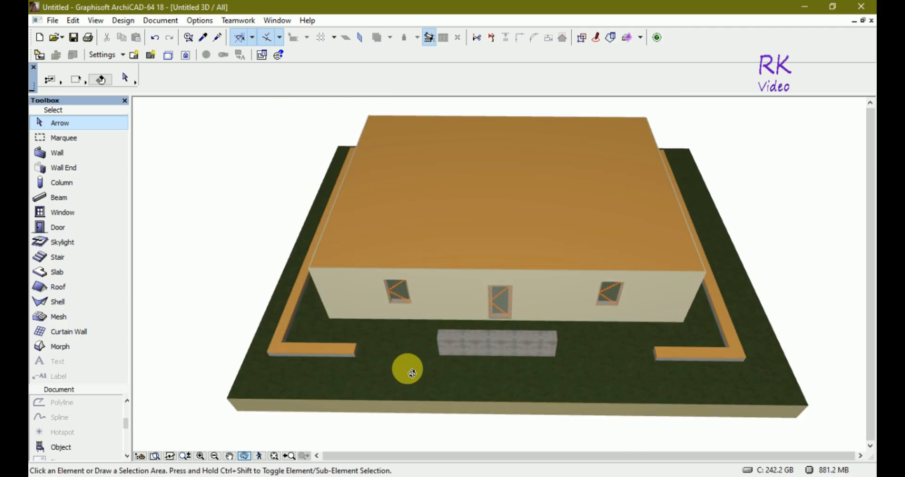
key(Escape)
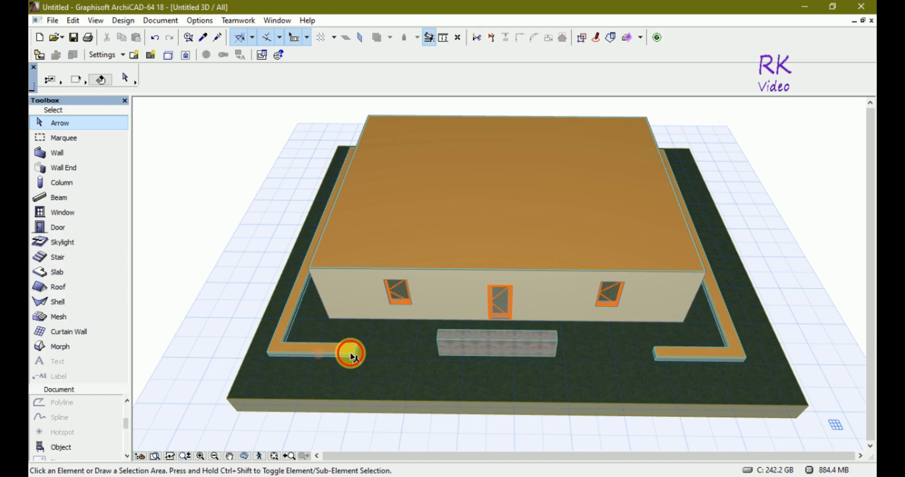
- Give the slab ring a basic Concrete - Structural build with a thickness of 1100
click(349, 353)
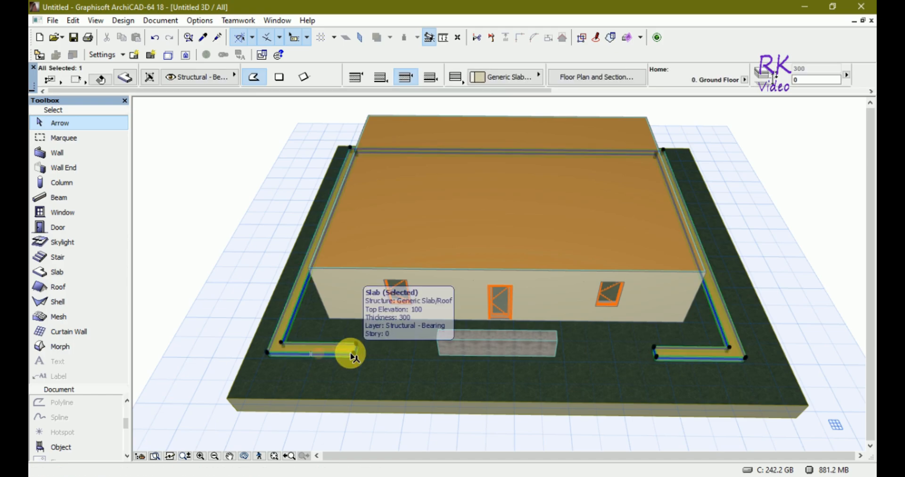
click(125, 76)
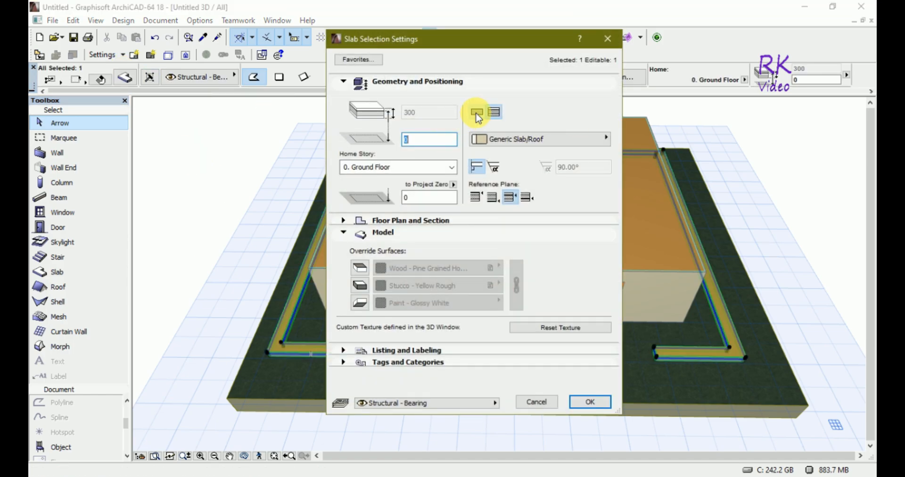
click(478, 111)
click(412, 115)
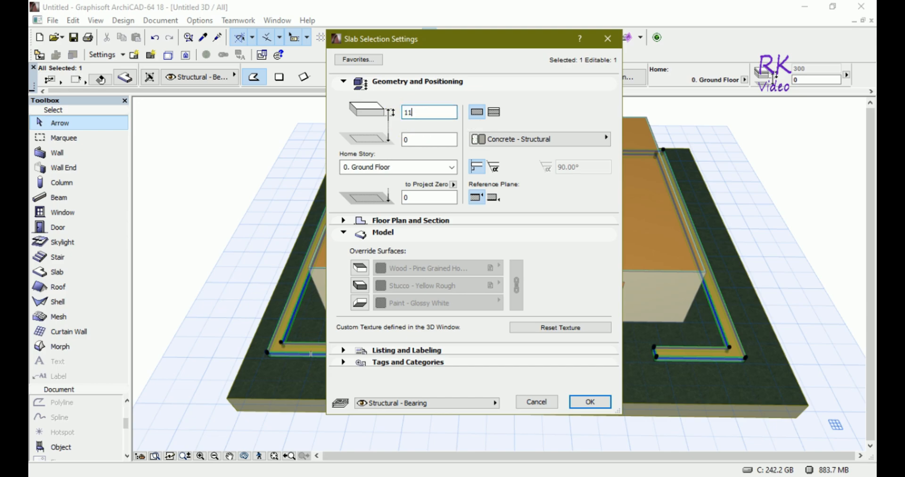
click(591, 407)
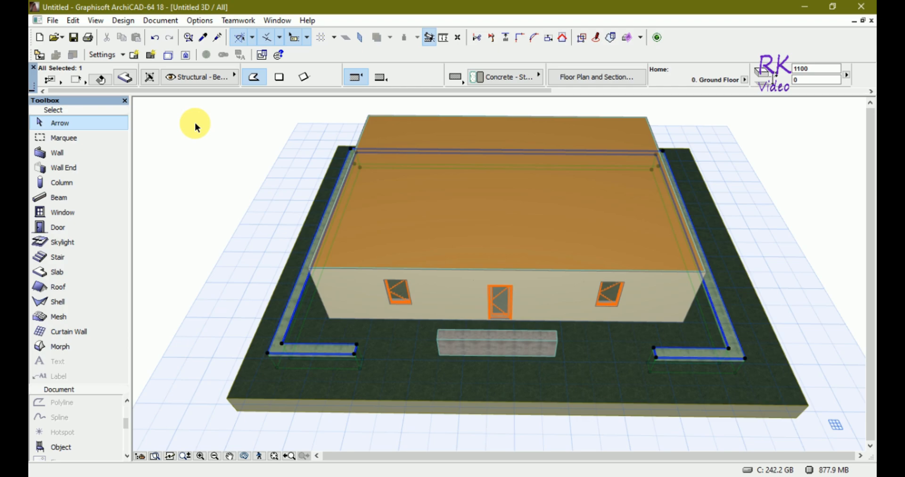
- Set the slab ring's offset to home story to 1100 and override all its surfaces with Paint - Ultramarine Violet
click(124, 77)
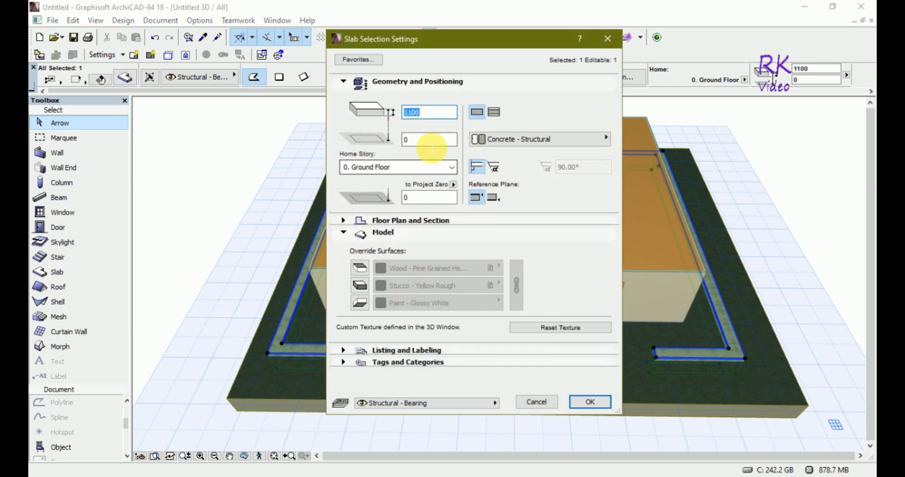
double_click(406, 140)
text(110)
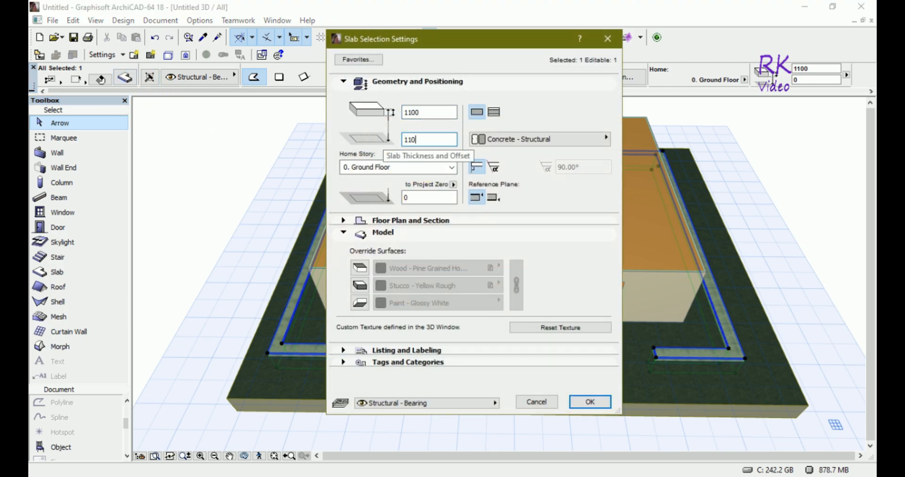
text(0)
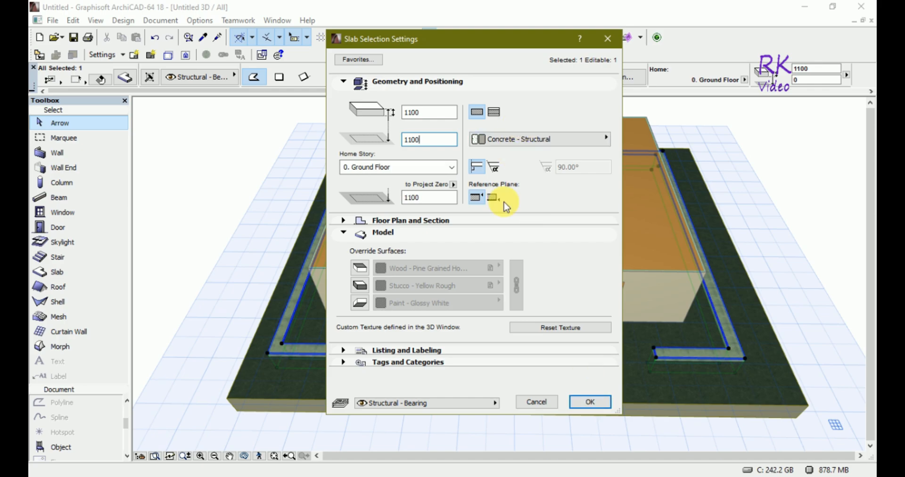
click(360, 269)
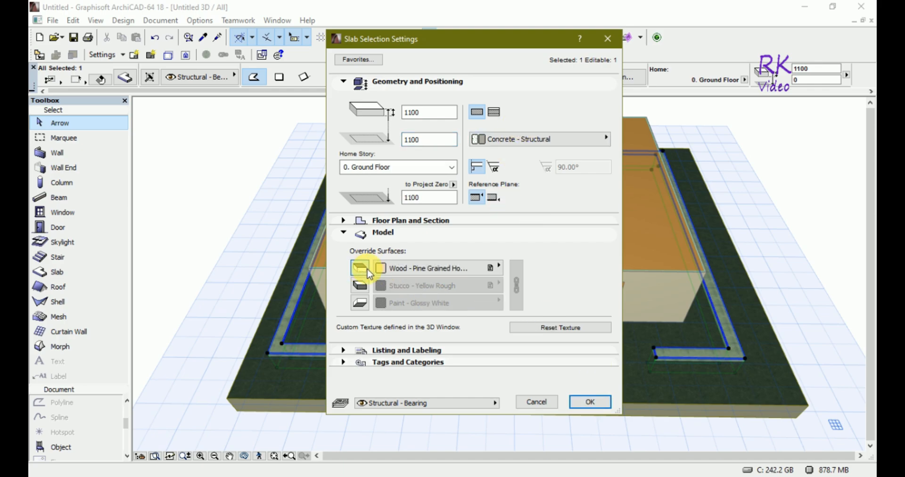
click(483, 268)
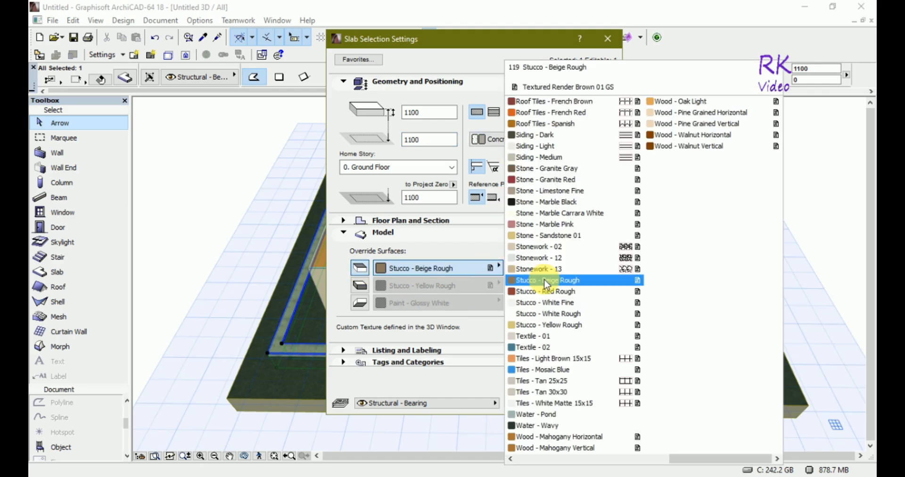
click(509, 460)
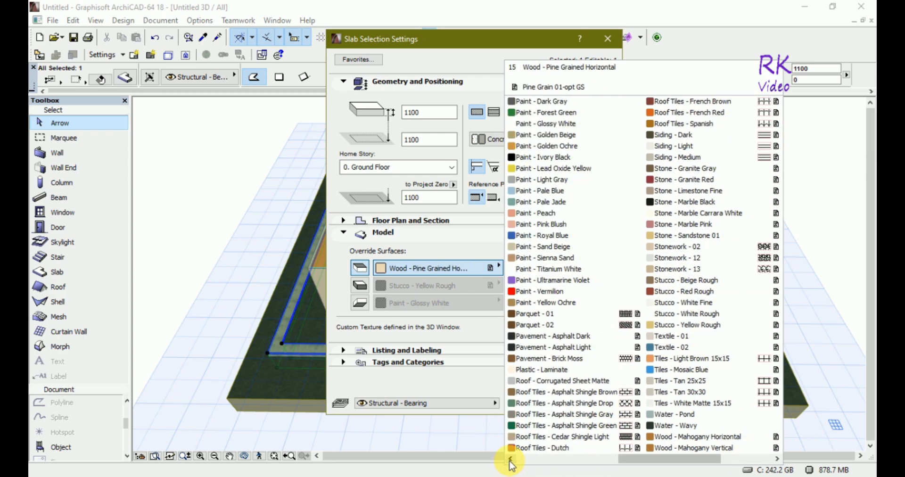
click(585, 281)
click(359, 285)
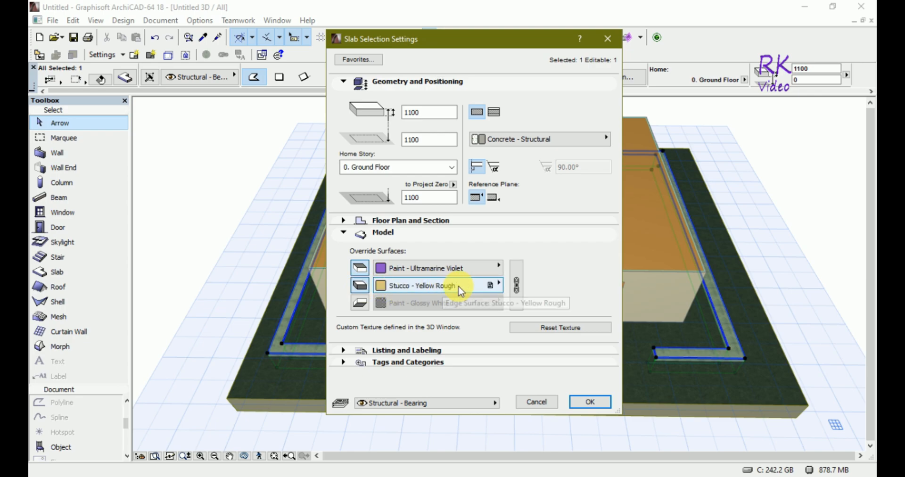
click(516, 285)
click(360, 302)
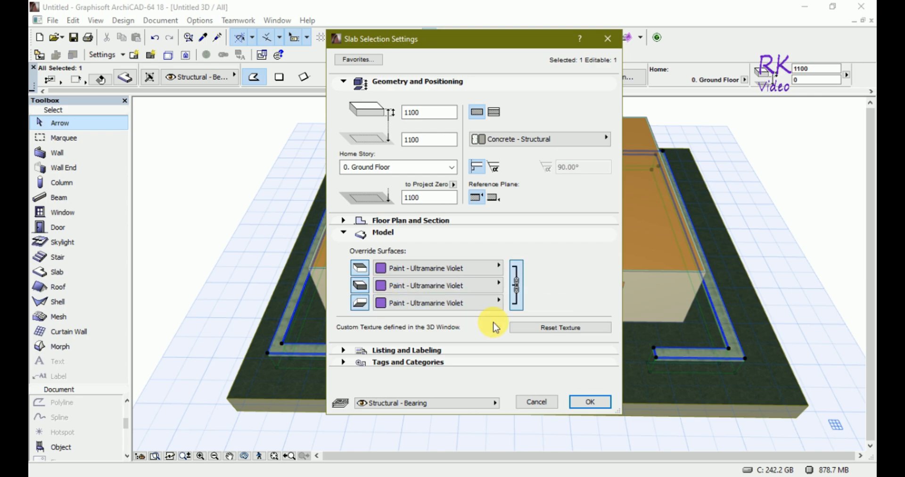
click(589, 402)
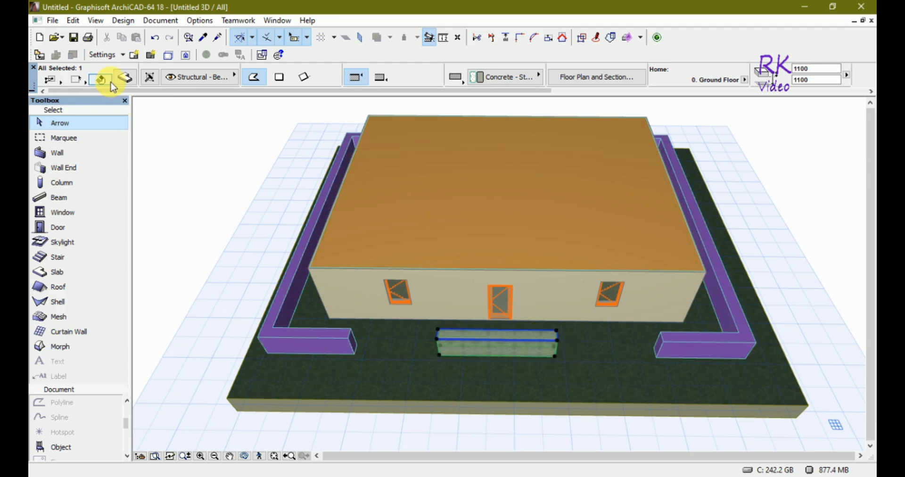
- Override all surfaces of the front strip slab with Paint - Ultramarine Violet, then deselect it
click(125, 80)
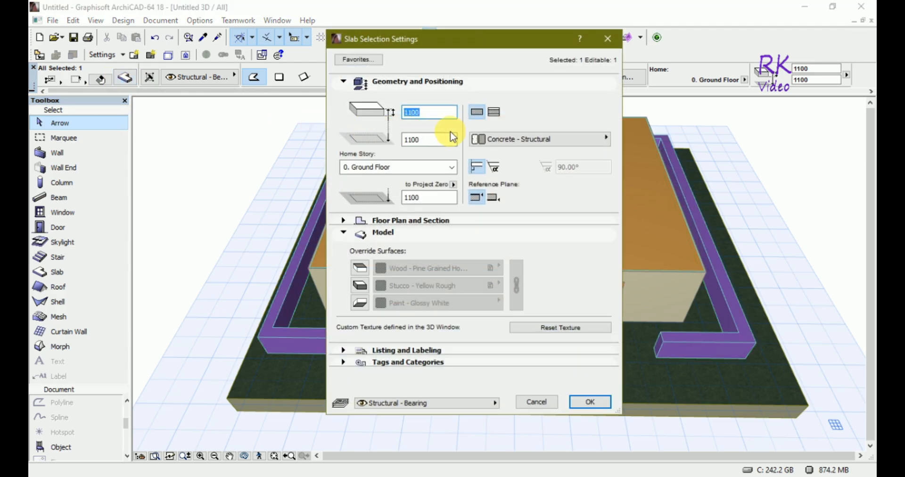
click(359, 268)
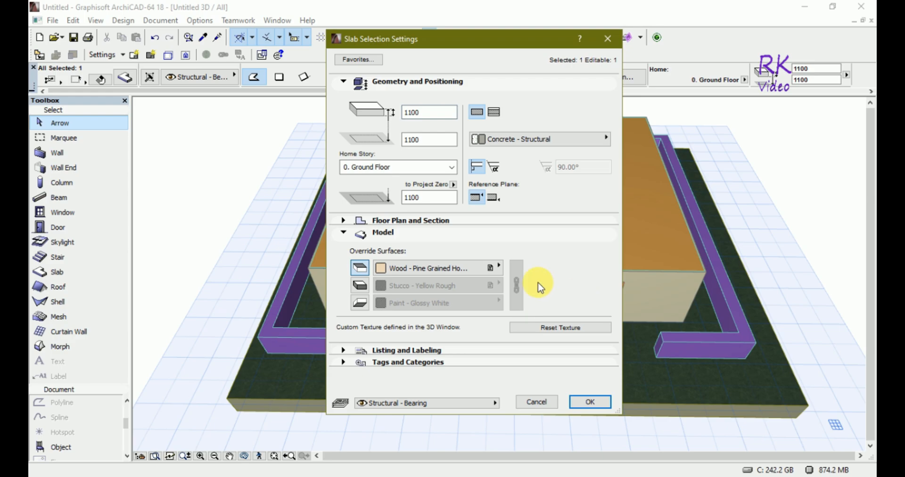
click(479, 269)
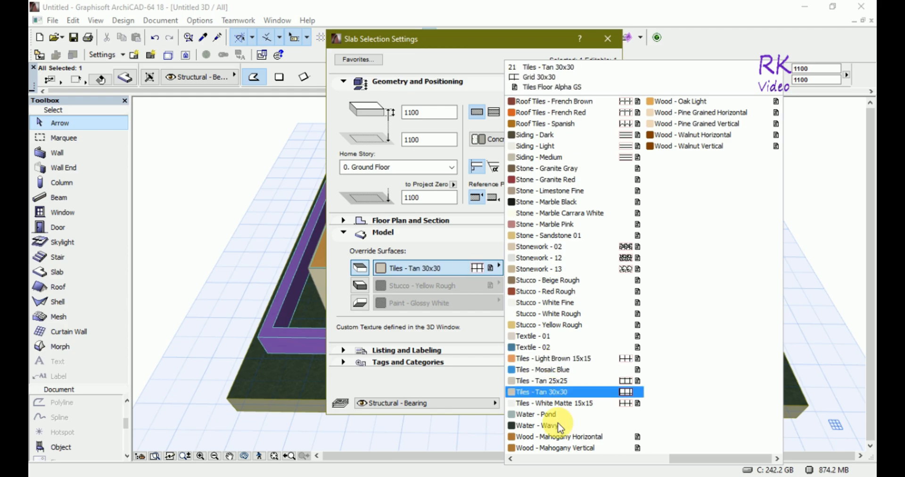
click(511, 459)
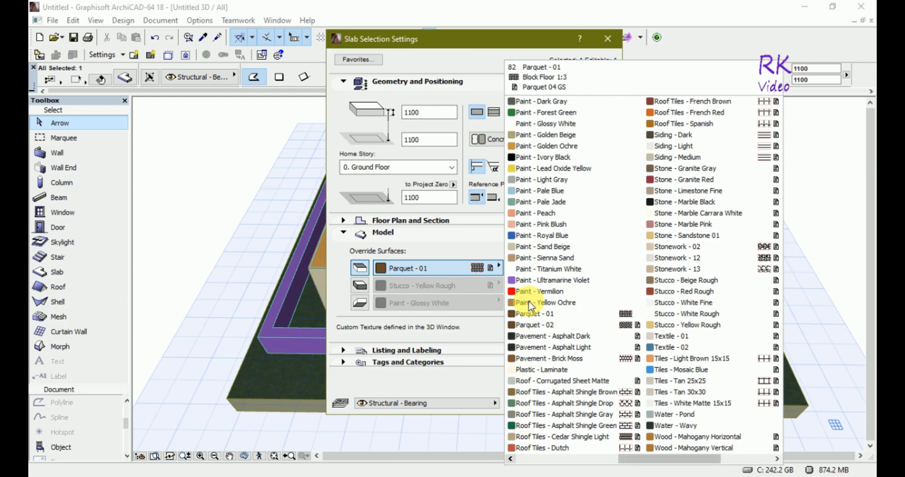
click(533, 281)
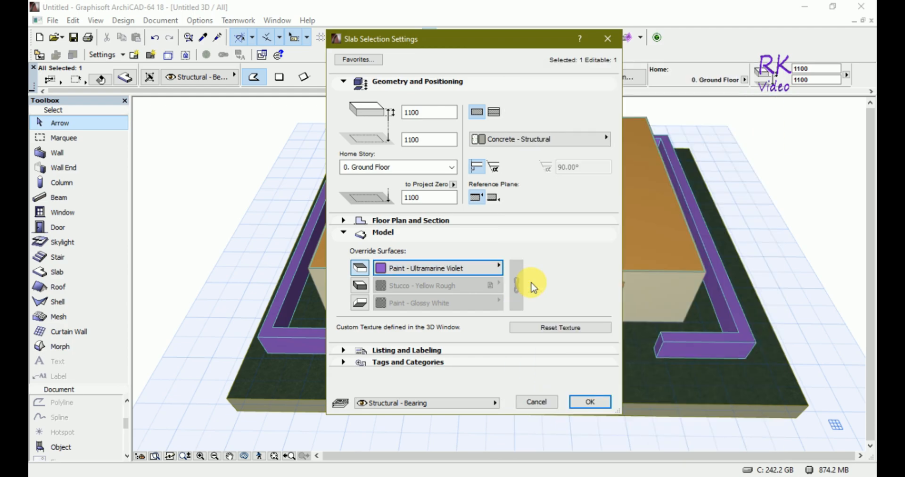
click(361, 286)
click(516, 285)
click(360, 303)
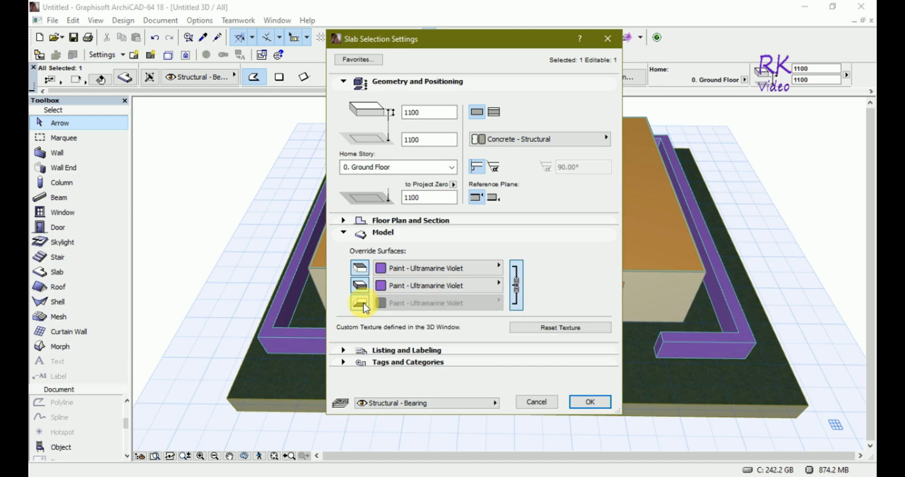
click(591, 402)
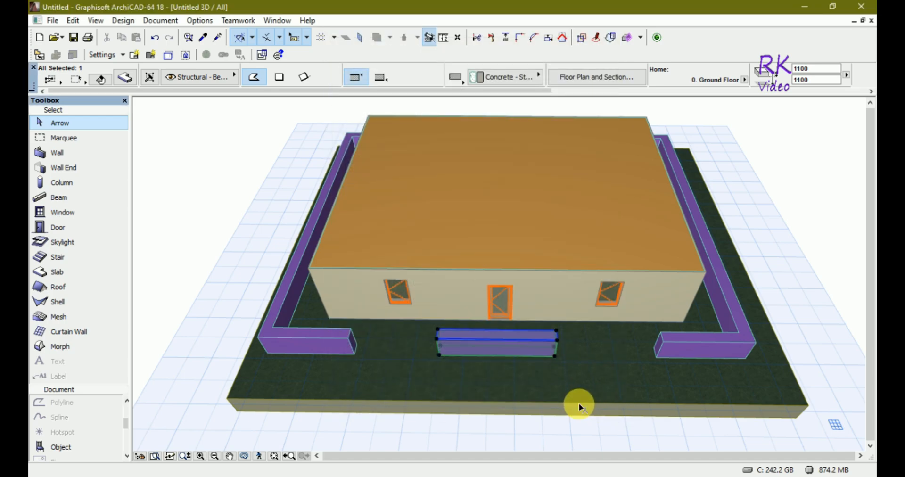
click(815, 197)
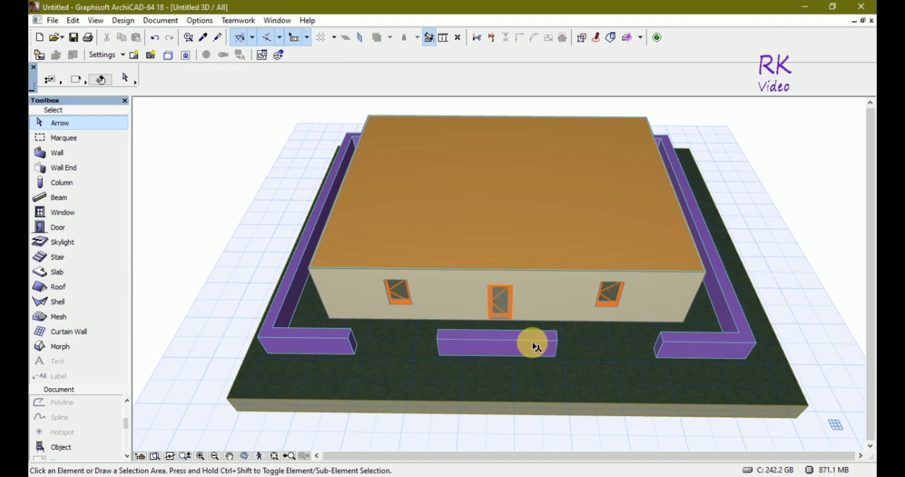
- Drag a copy of the slab ring so its outer corner snaps to the building's outer wall corner
shift+middle_drag(535, 347, 599, 365)
drag(599, 364, 599, 364)
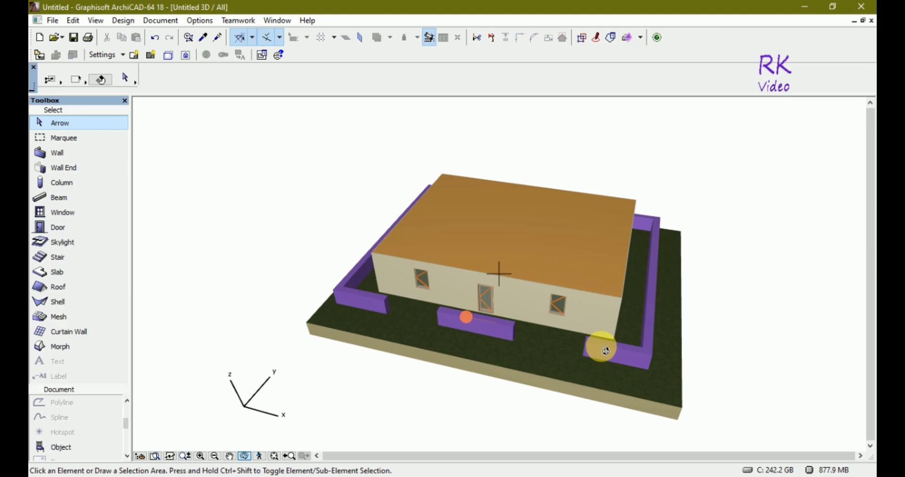
key(F2)
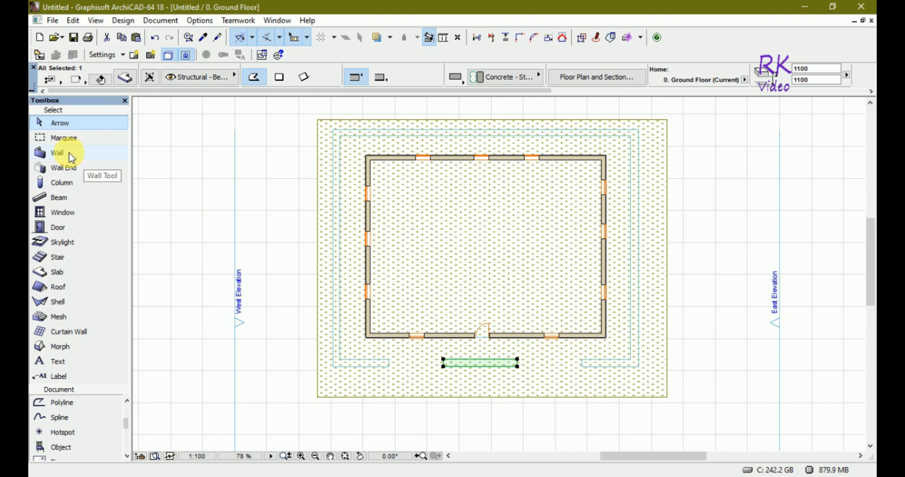
mouse_move(367, 303)
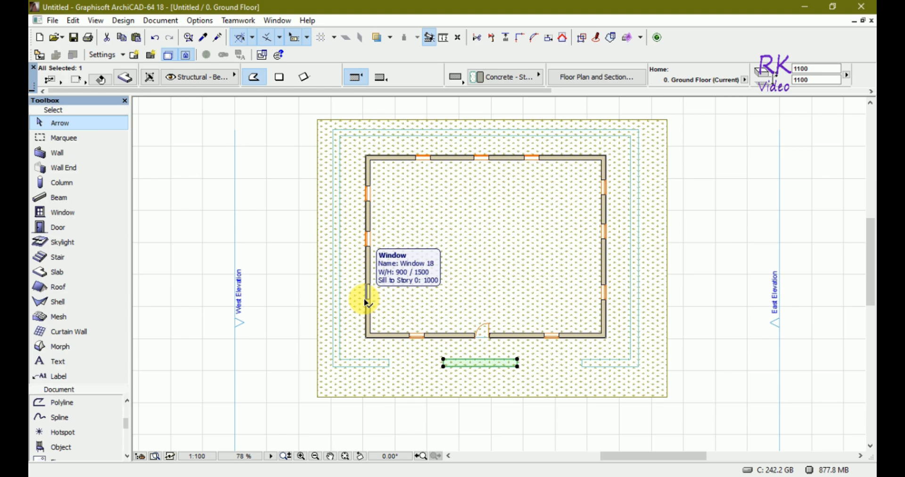
click(336, 371)
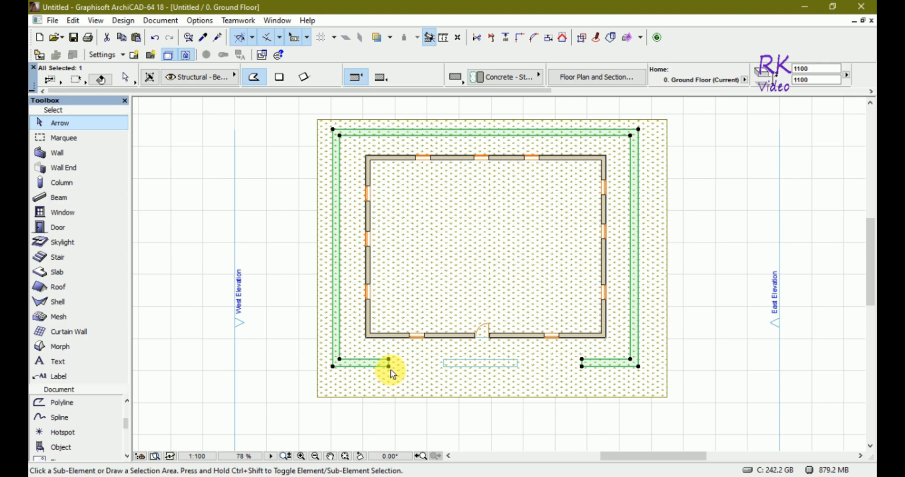
key(ctrl+shift+d)
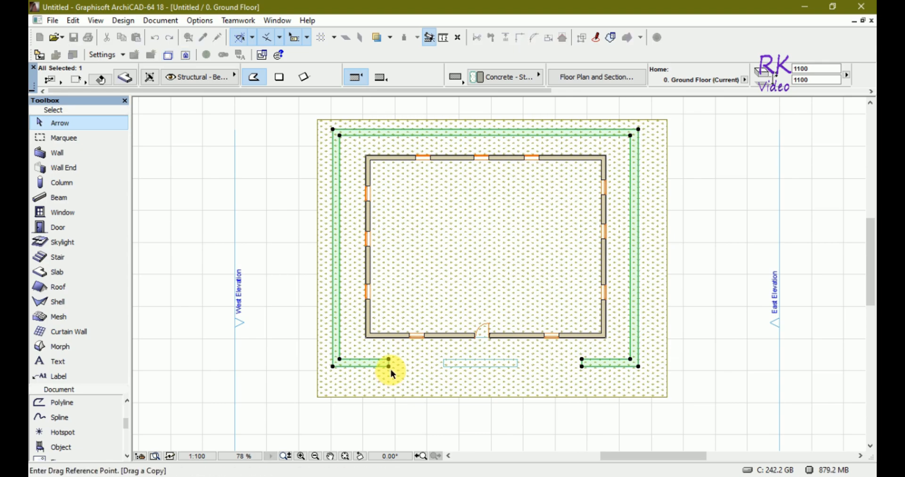
click(333, 367)
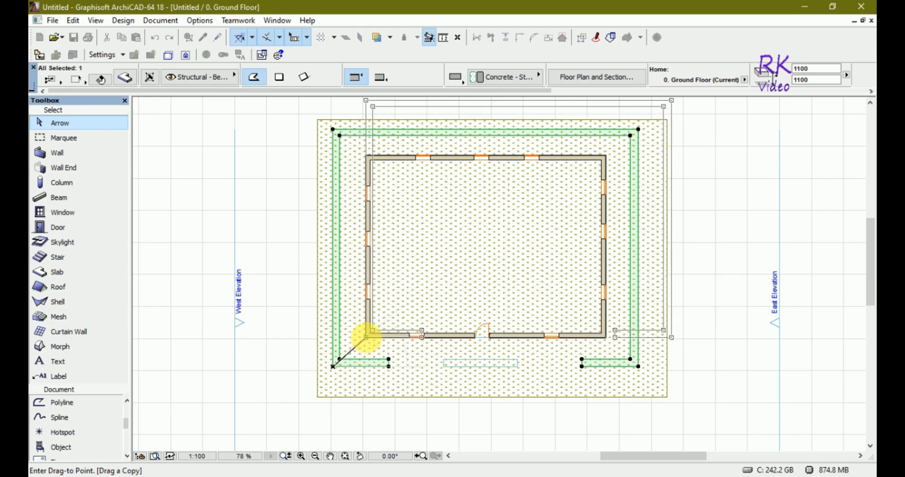
click(366, 337)
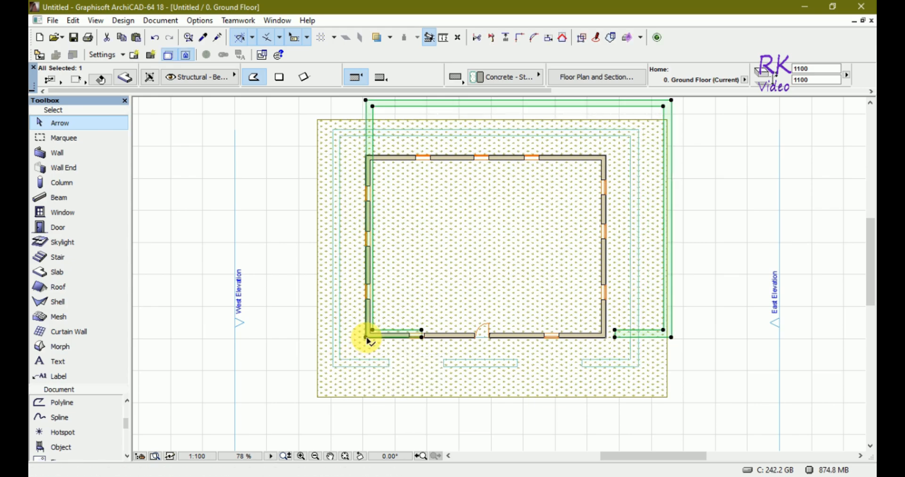
- Offset the copied slab's top and right edges inward onto the outer faces of the walls
click(404, 106)
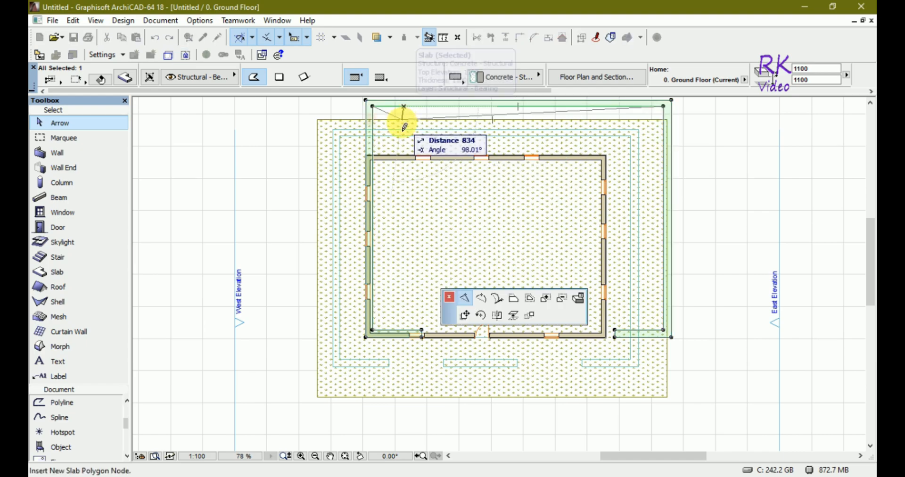
click(514, 298)
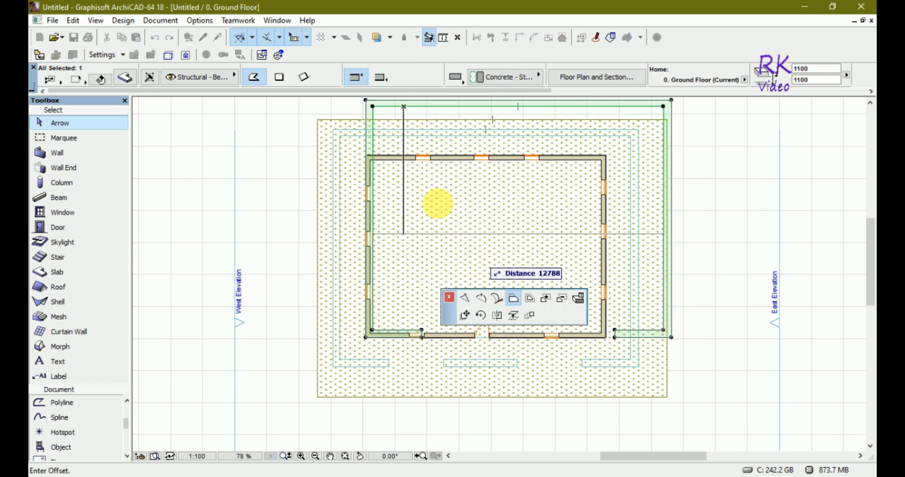
click(415, 160)
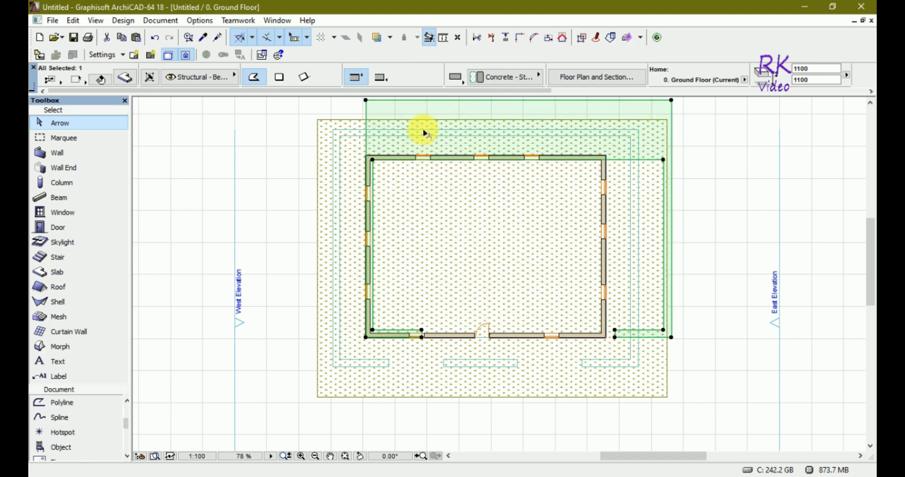
click(431, 101)
click(537, 157)
click(425, 156)
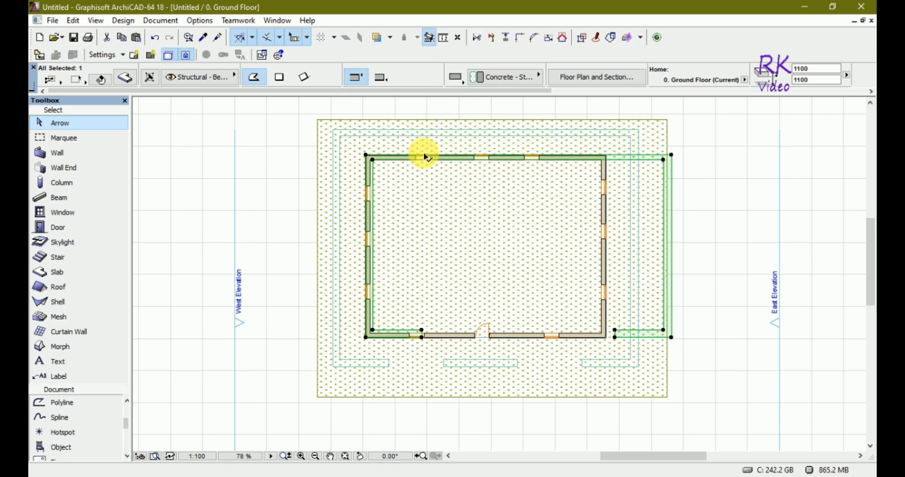
click(663, 194)
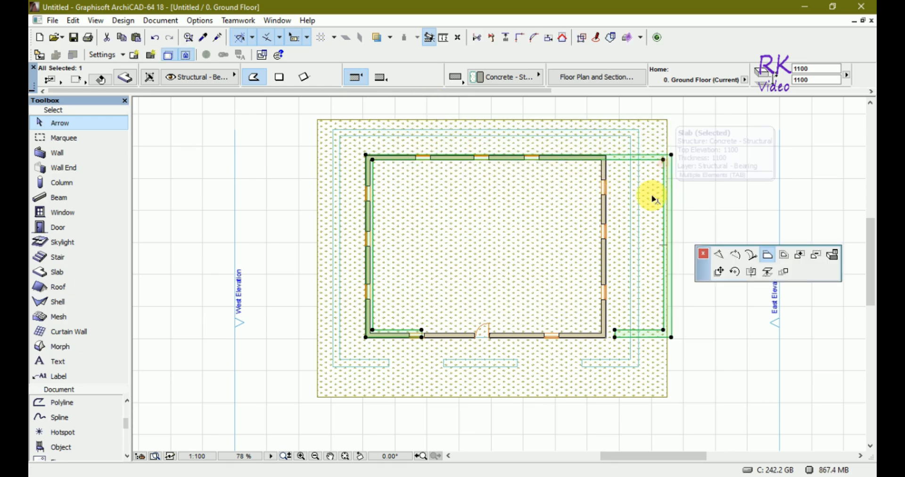
click(603, 196)
click(672, 214)
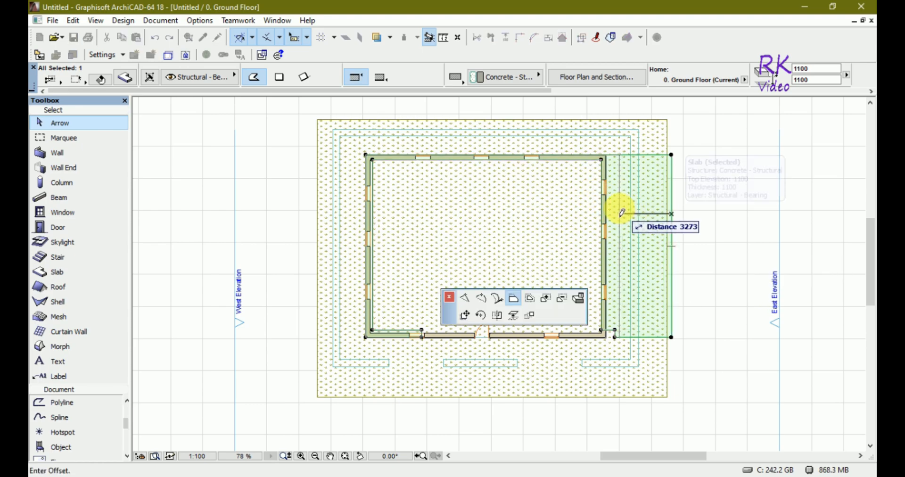
click(606, 202)
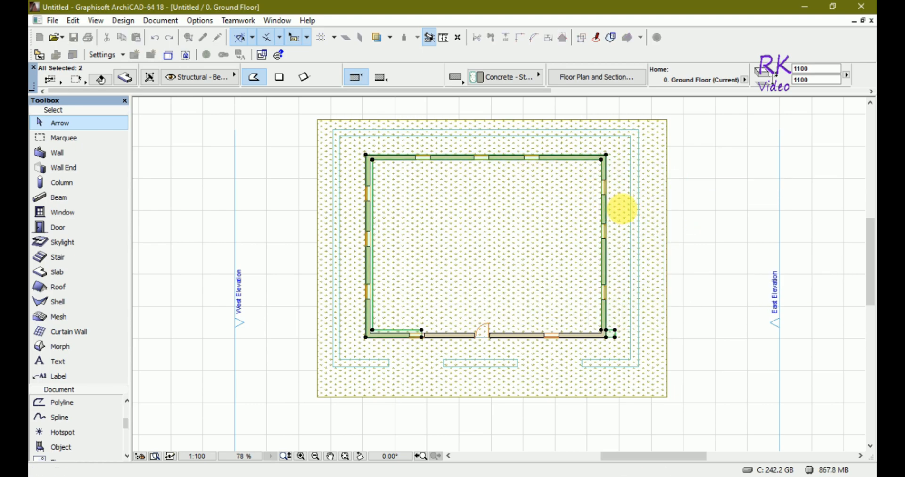
- Offset the copied slab's bottom-right leg edges back onto the wall's outer face
scroll(629, 338, up, 8)
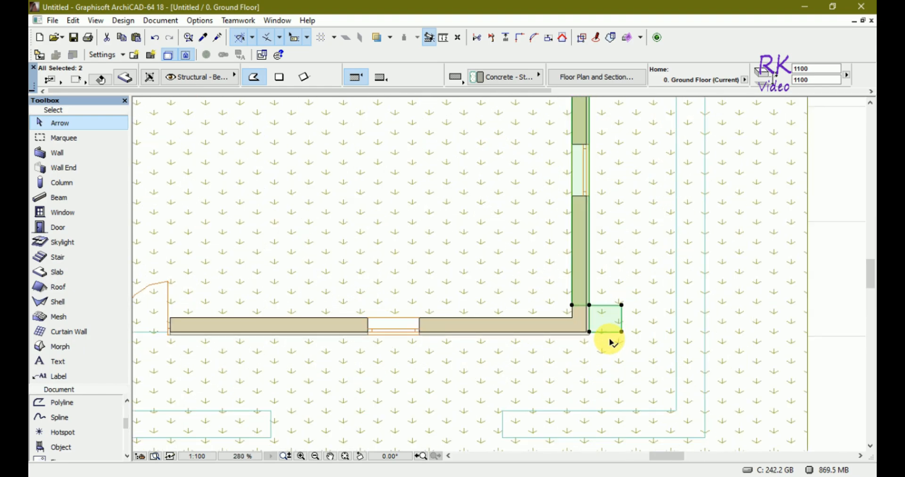
click(635, 300)
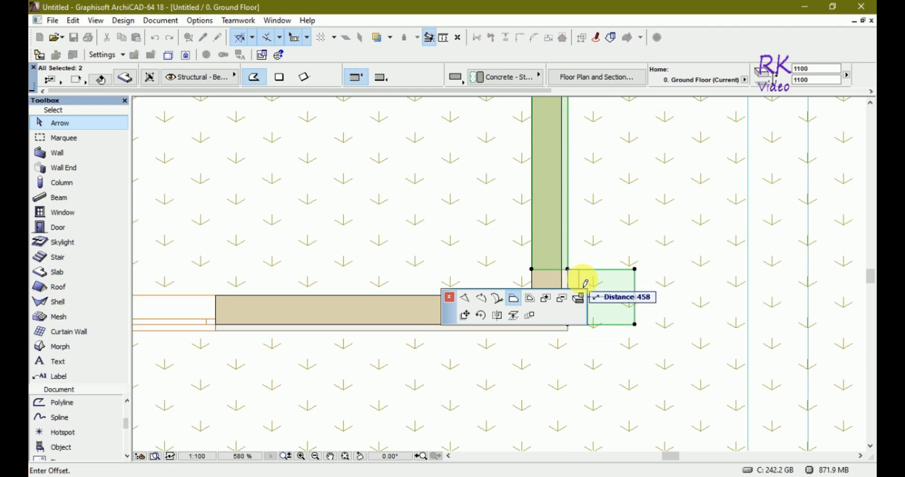
click(584, 282)
click(570, 296)
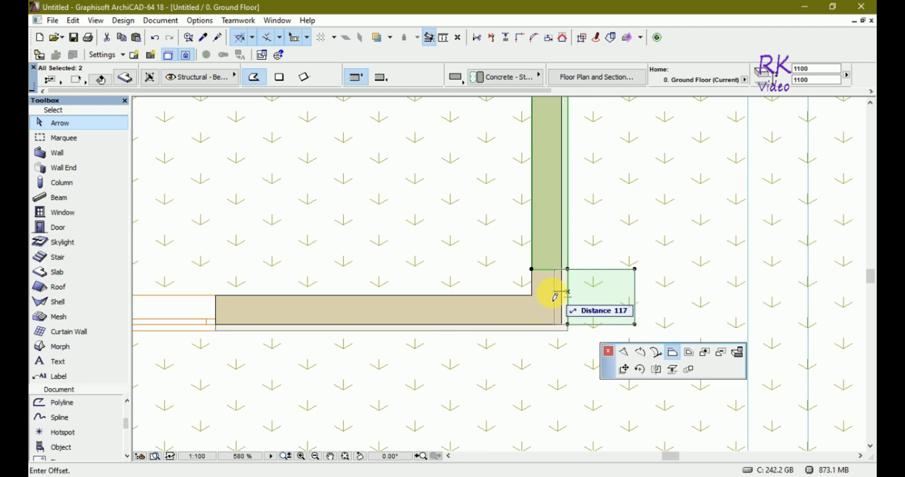
click(532, 271)
click(636, 295)
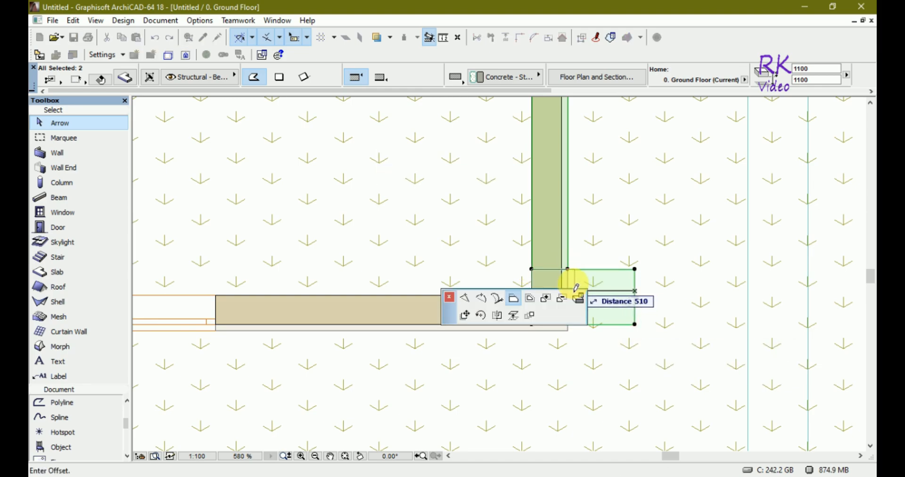
click(569, 287)
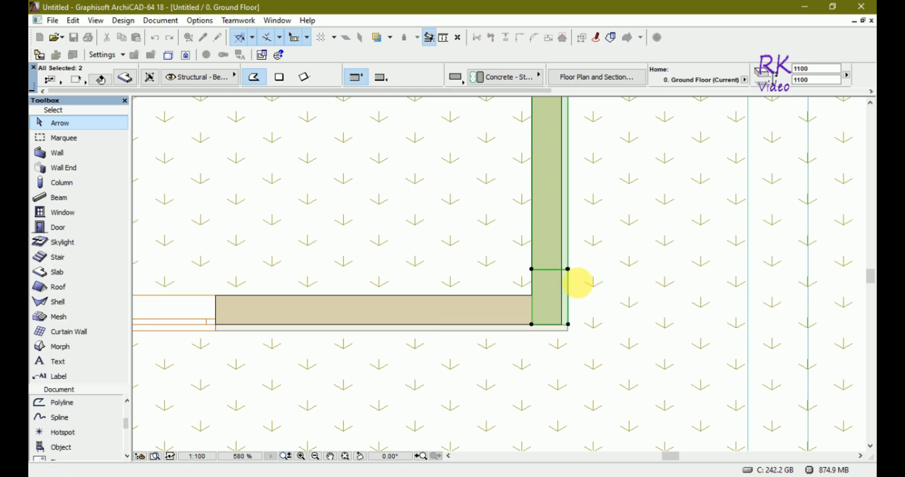
- Offset the copied slab's bottom-left leg edges onto the outer faces of the walls
scroll(612, 320, down, 10)
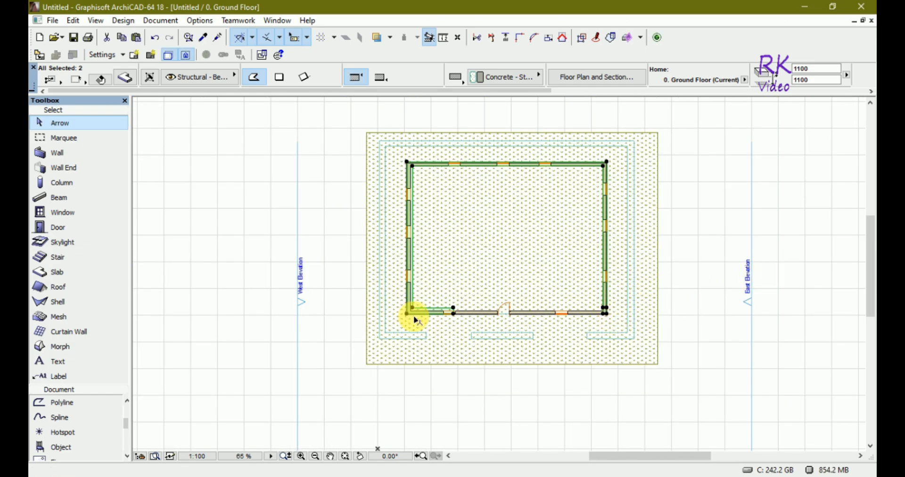
scroll(413, 315, up, 8)
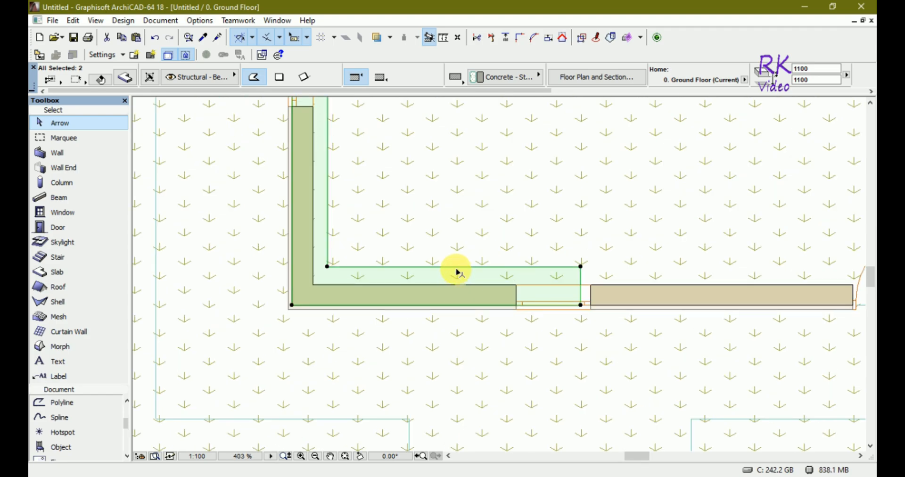
click(457, 268)
click(456, 284)
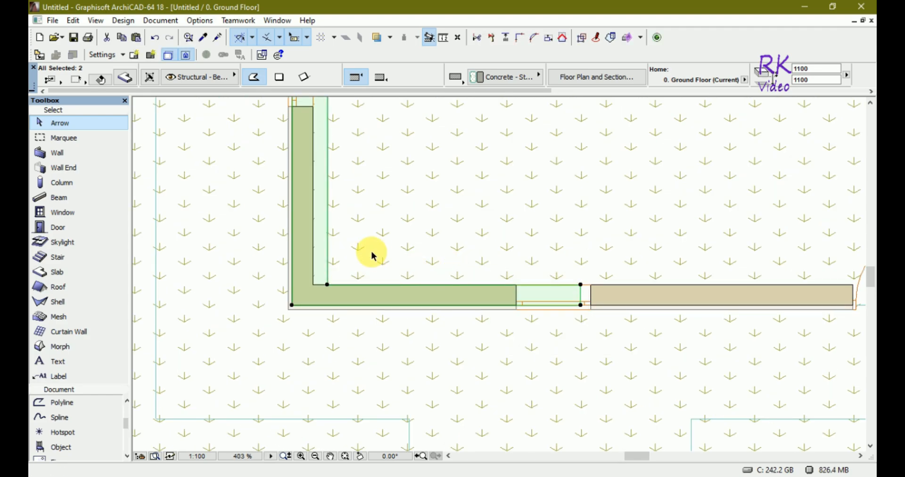
click(327, 250)
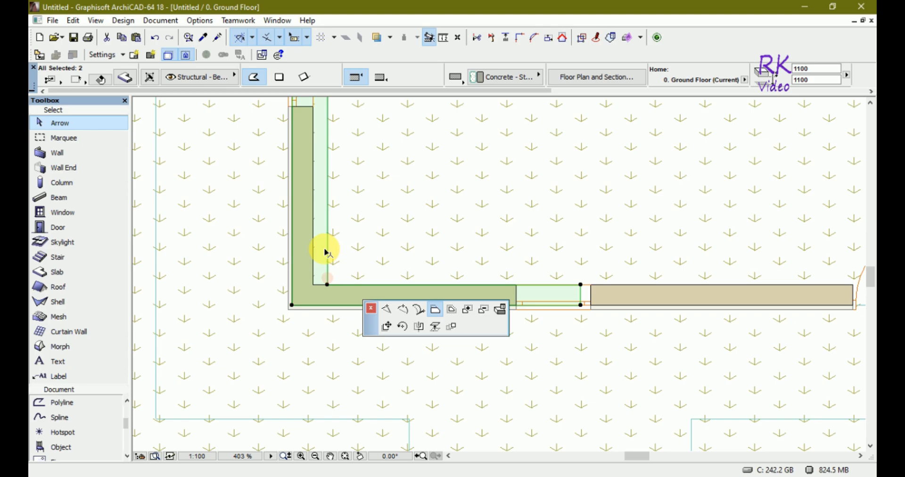
click(313, 248)
scroll(317, 384, down, 8)
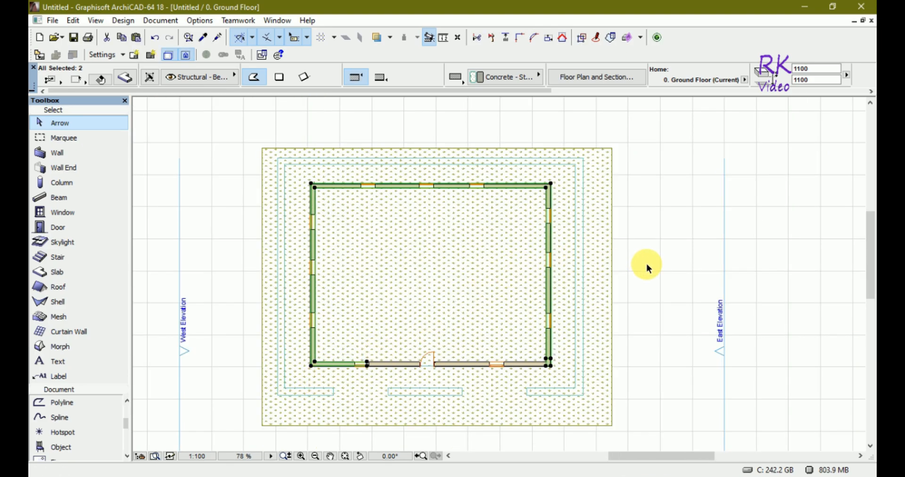
- Deselect the slab and check the model in 3D, then return to the ground floor plan
click(656, 307)
key(F3)
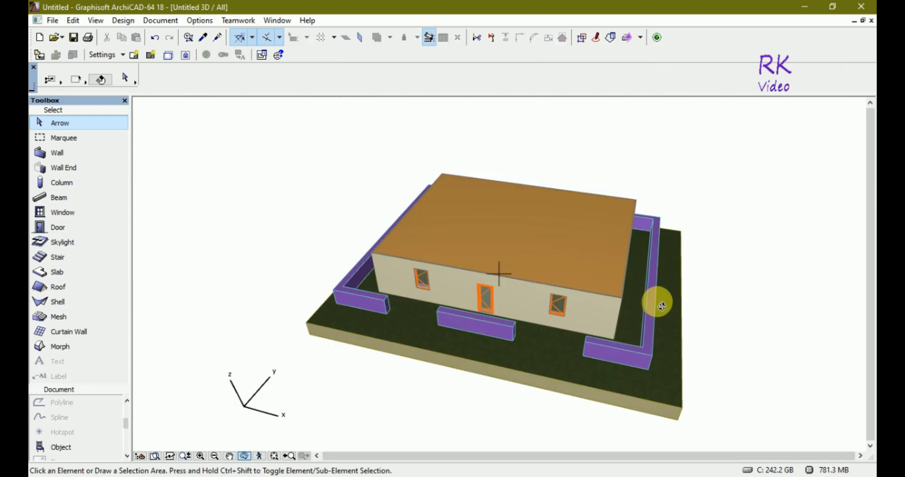
scroll(380, 259, up, 5)
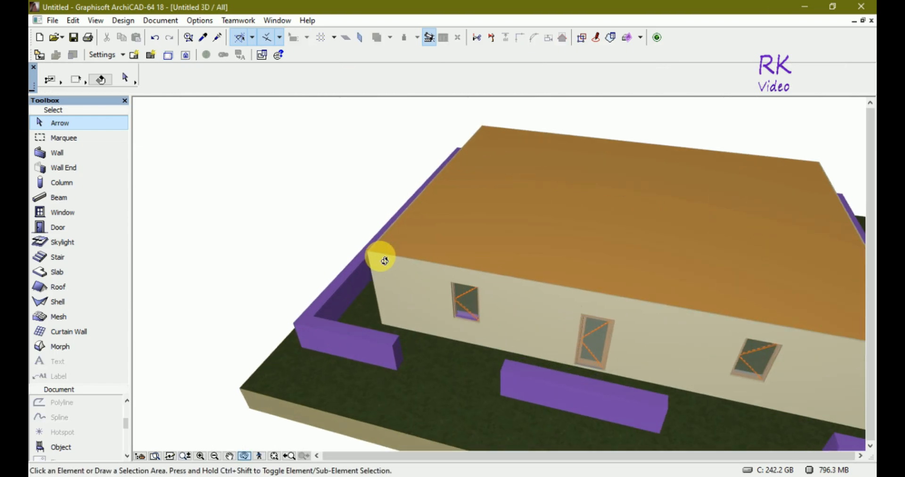
key(F2)
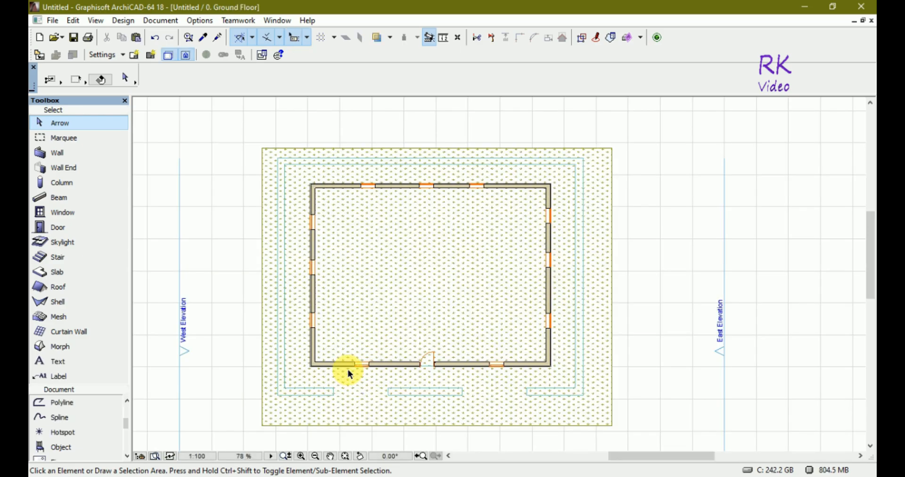
- Select all the walls and examine their outline at different zoom levels in the floor plan
scroll(289, 367, up, 4)
key(ctrl+a)
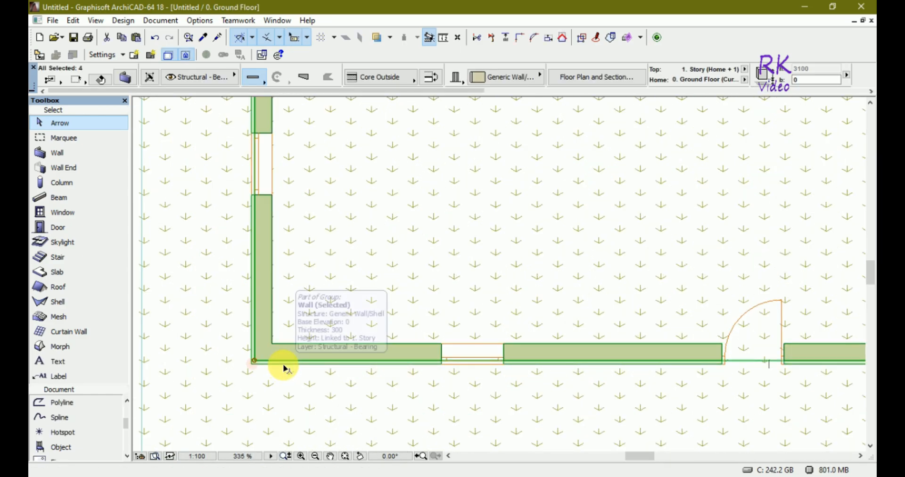
scroll(318, 377, down, 5)
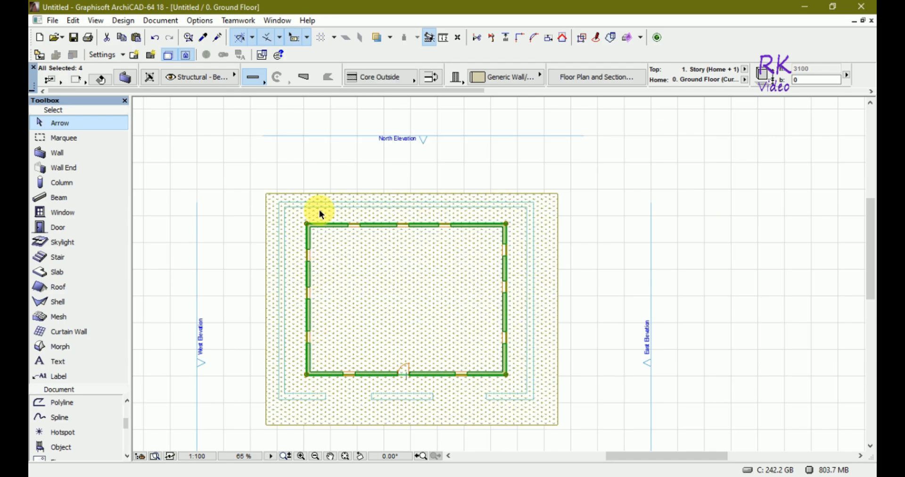
scroll(309, 225, up, 4)
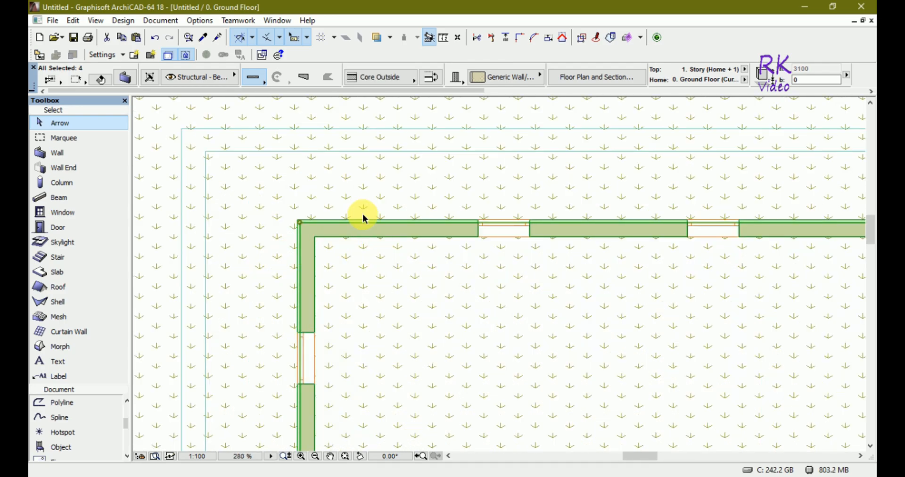
scroll(363, 213, down, 4)
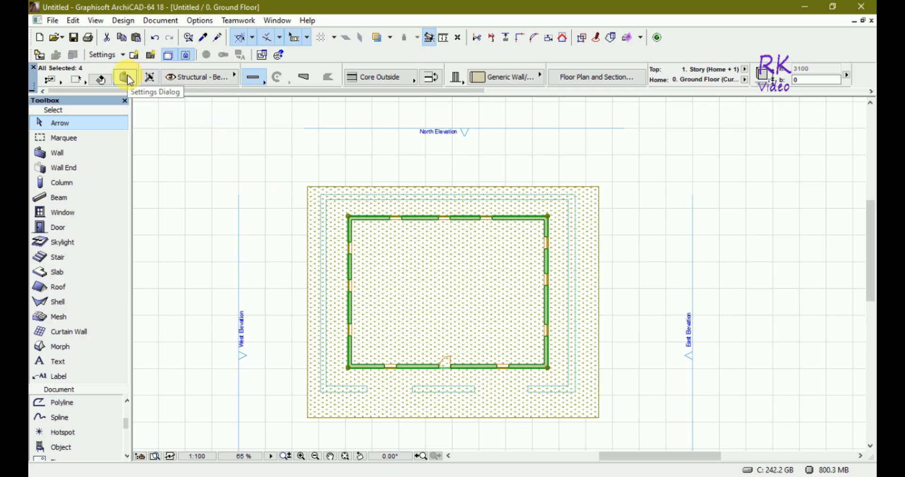
click(221, 196)
scroll(373, 188, up, 10)
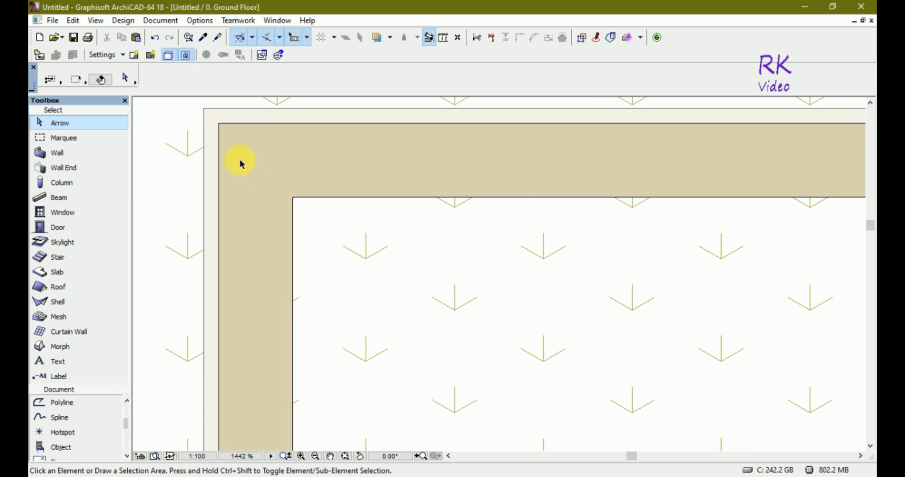
click(220, 143)
scroll(369, 184, down, 7)
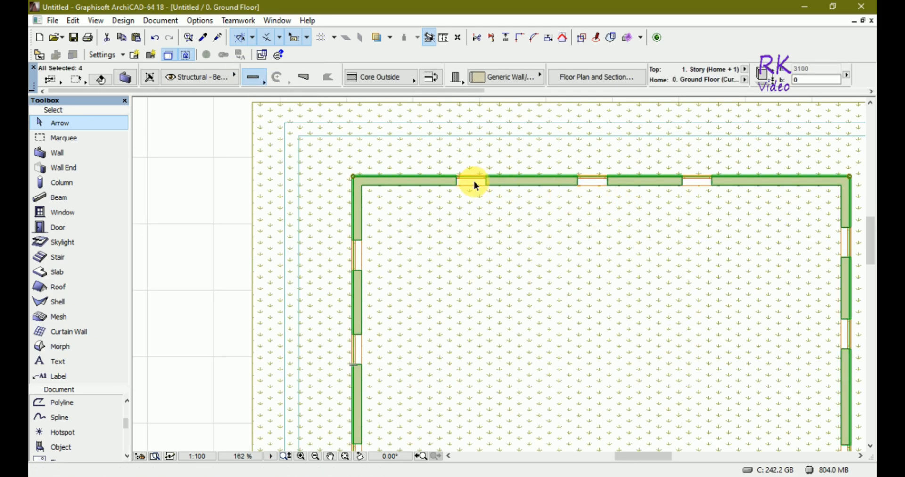
click(474, 193)
scroll(463, 211, down, 5)
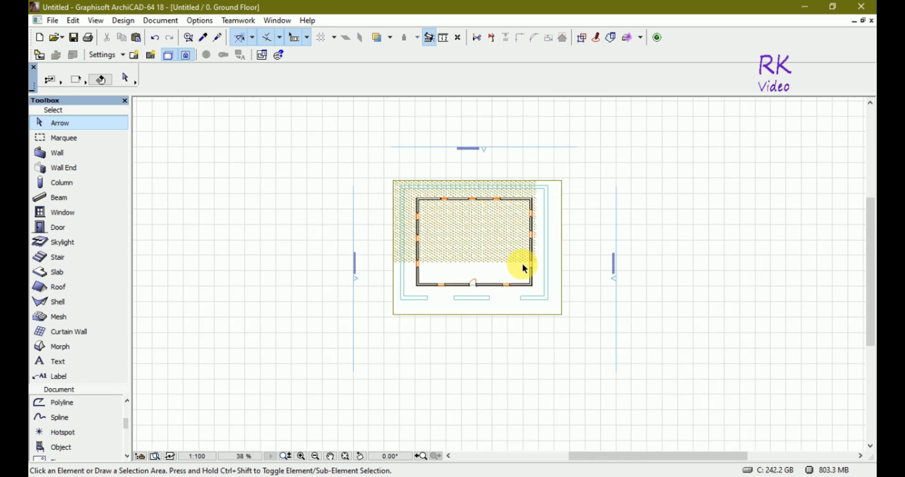
scroll(444, 288, up, 5)
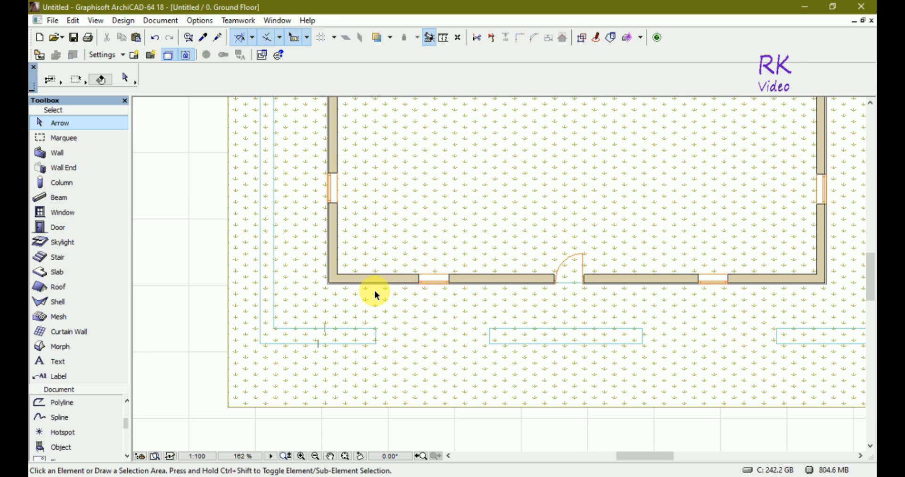
- In the 3D view, select the roof slab and move it vertically up 200 mm
key(F3)
shift+middle_drag(374, 290, 456, 275)
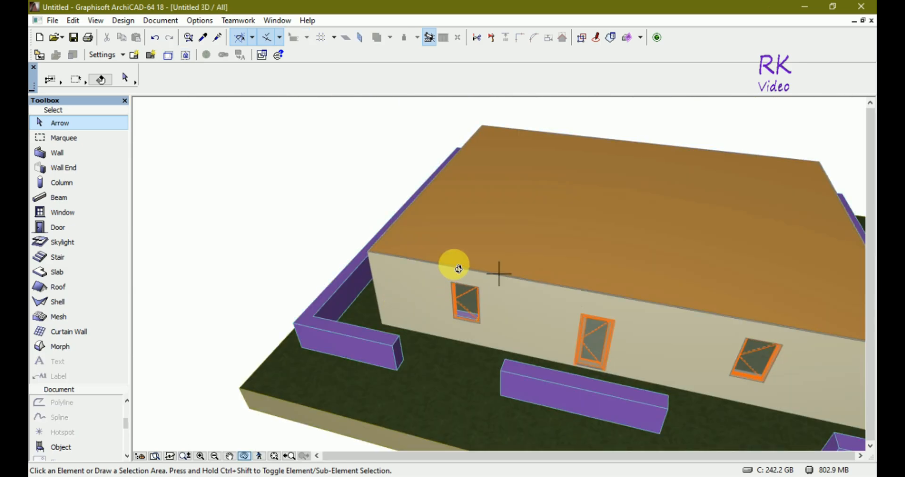
click(393, 231)
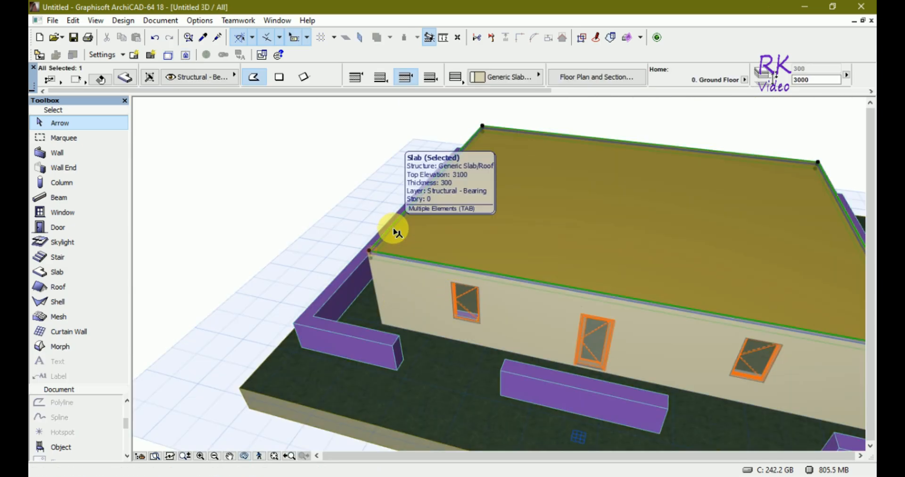
click(387, 256)
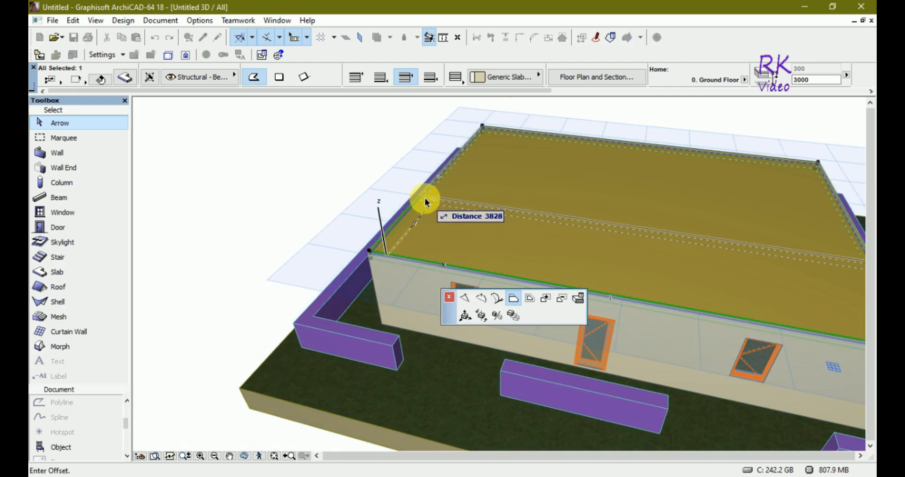
key(Escape)
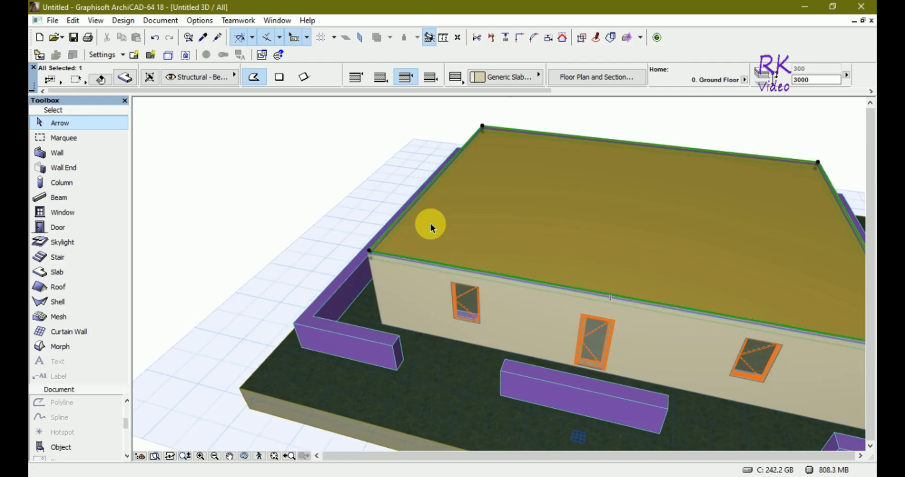
key(ctrl+d)
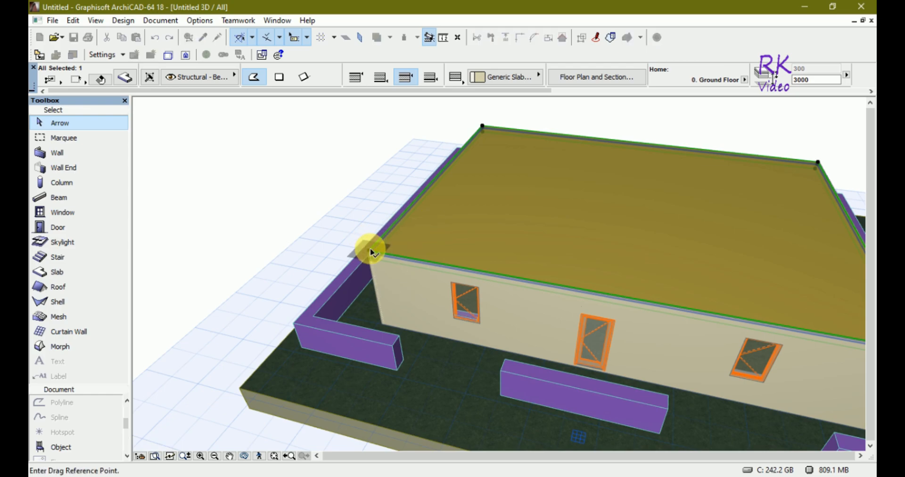
click(370, 256)
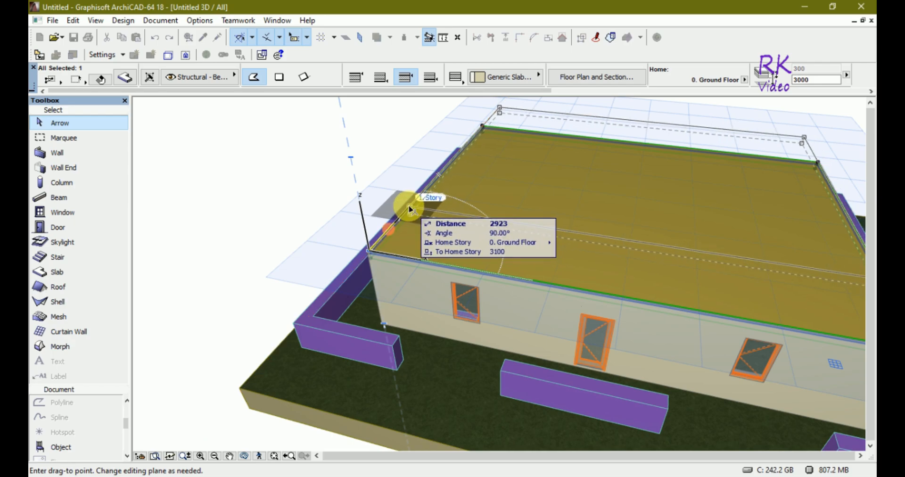
text(2000)
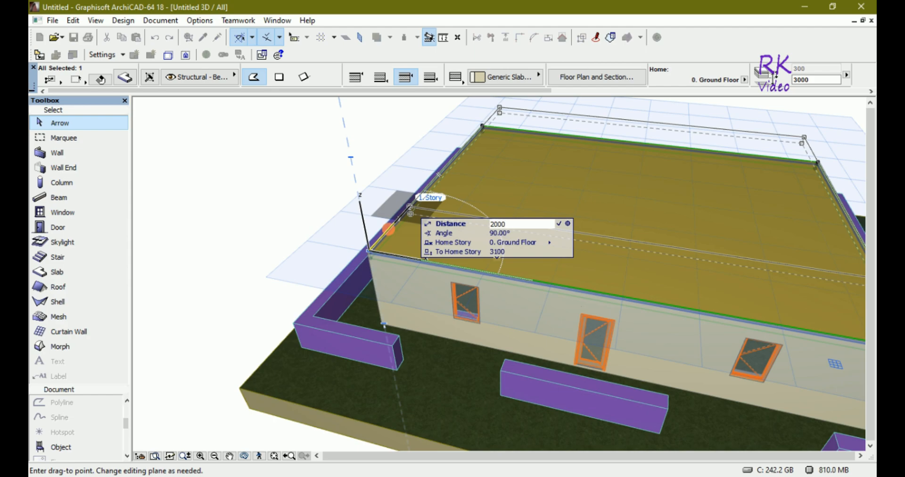
key(Return)
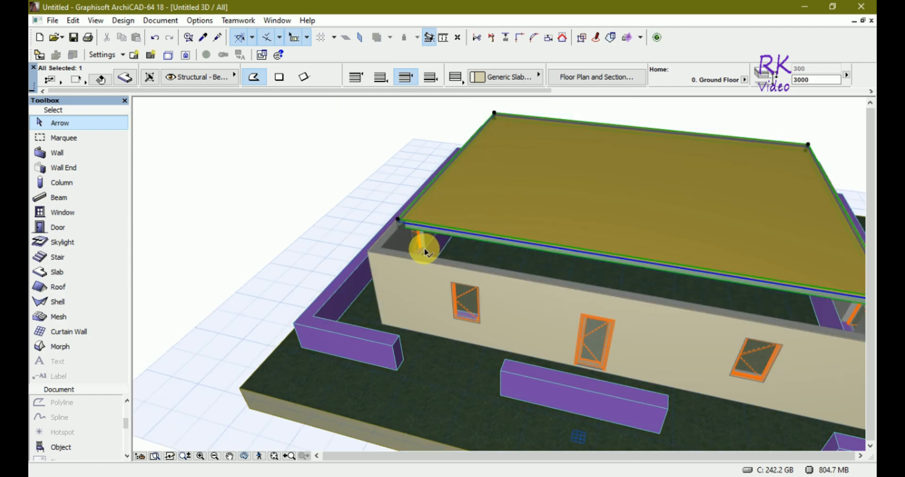
- Select the parapet walls and move them up onto the top of the building's walls
click(424, 250)
click(431, 248)
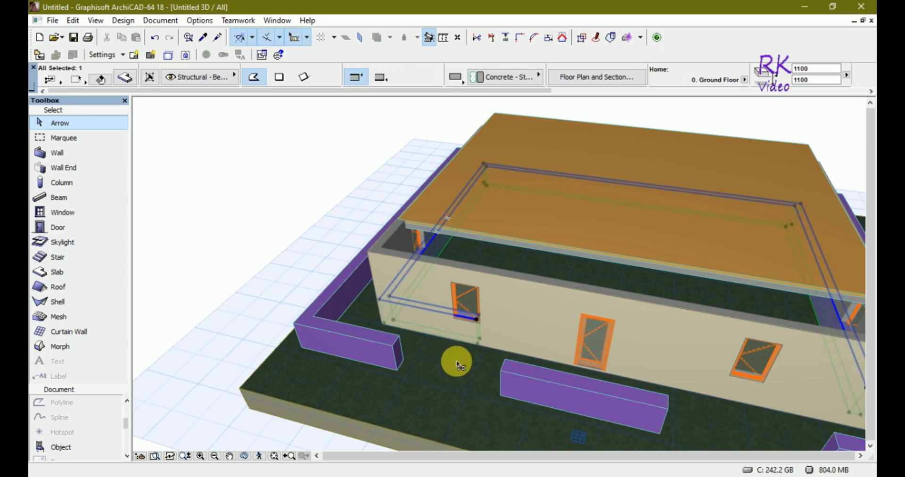
key(ctrl+d)
click(386, 323)
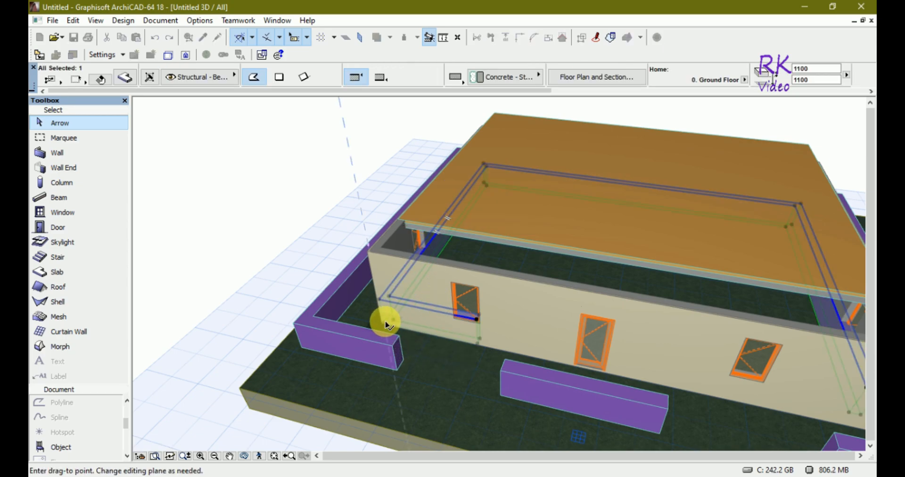
click(372, 253)
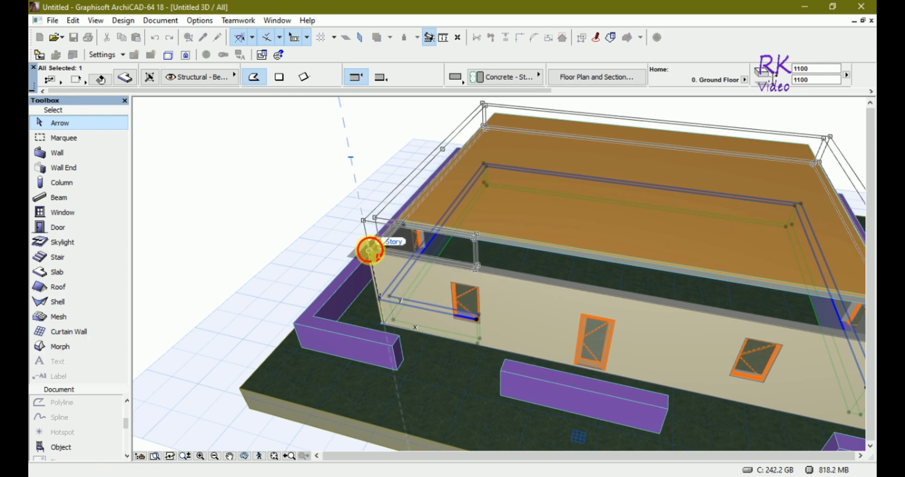
- Move the roof slab back down 200 mm so it sits inside the parapet walls
click(532, 245)
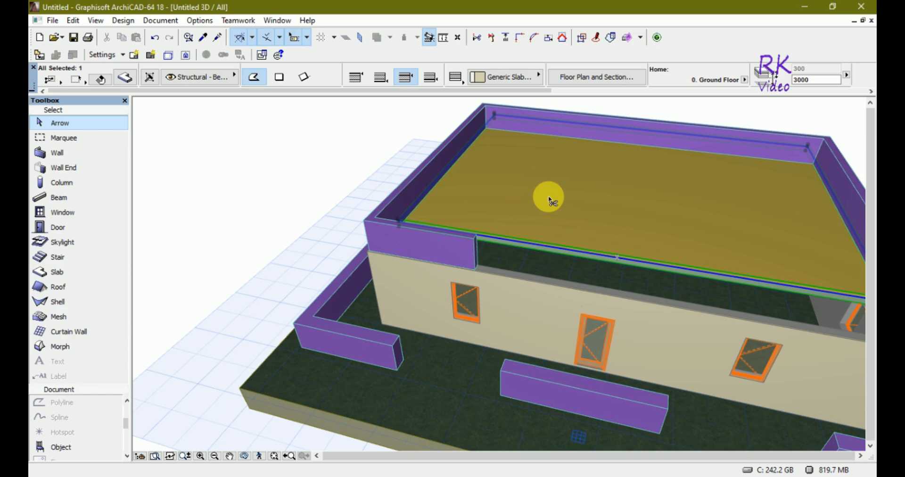
key(ctrl+d)
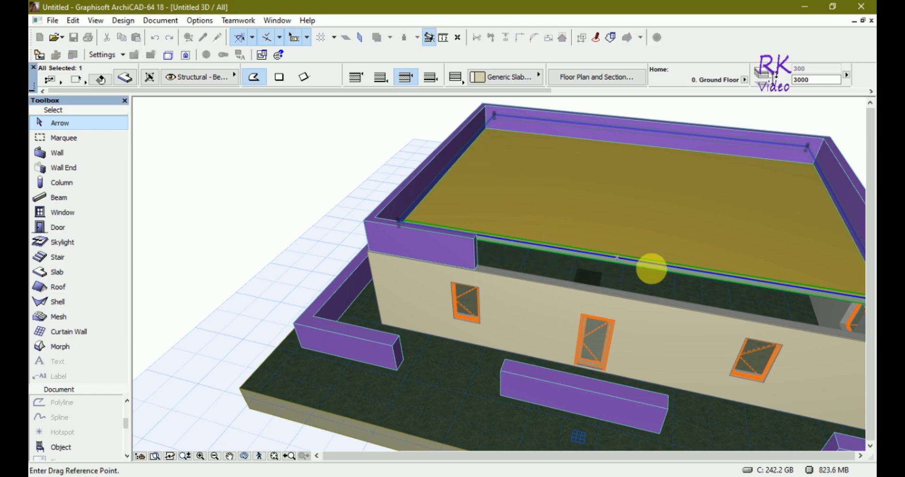
click(615, 257)
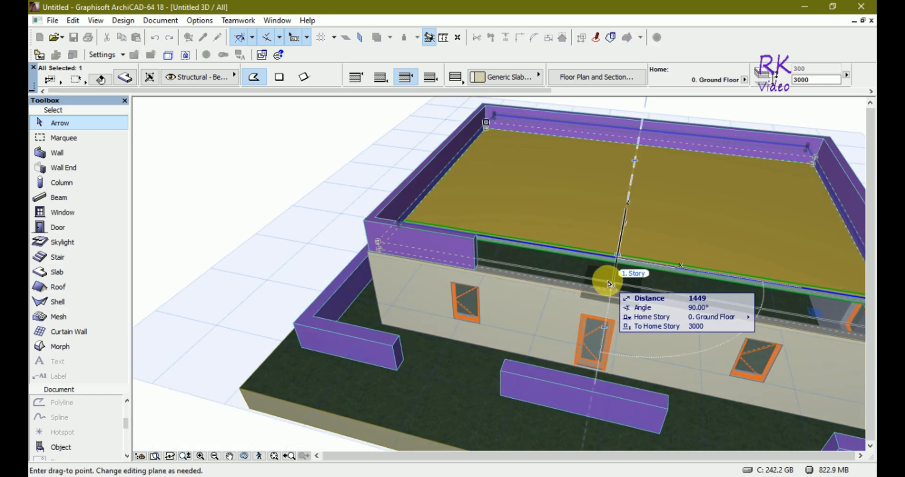
text(2000)
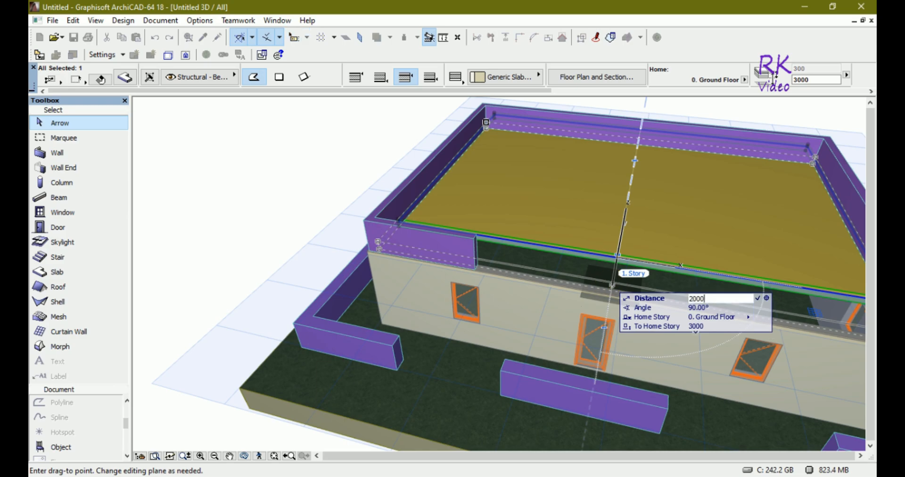
key(Return)
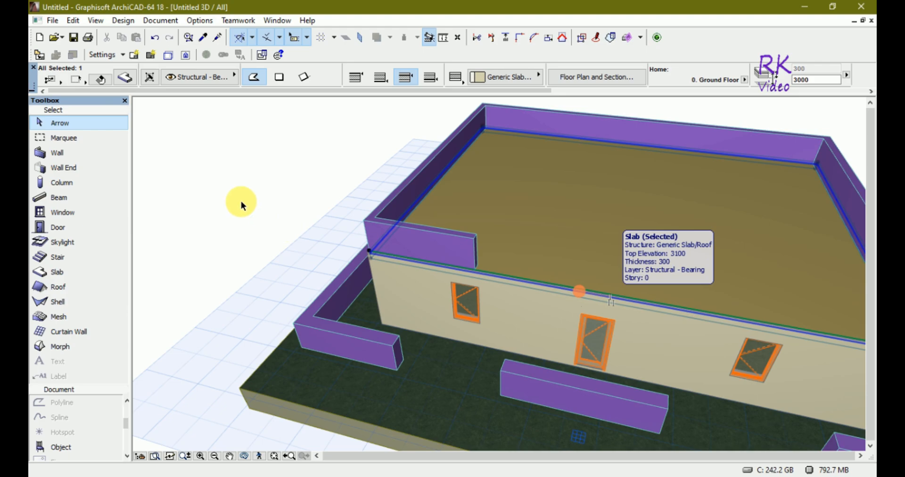
- Deselect everything and compare the model between the floor plan and the 3D view
click(239, 200)
scroll(274, 279, down, 2)
key(n)
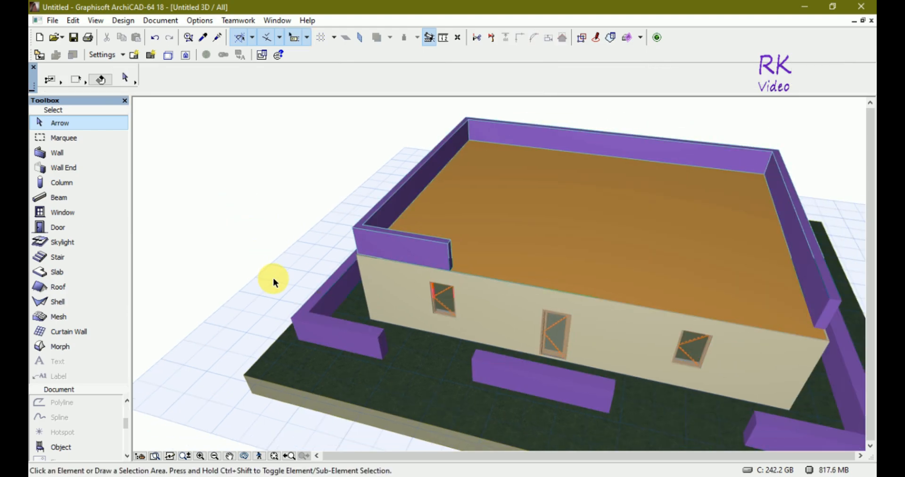
key(F2)
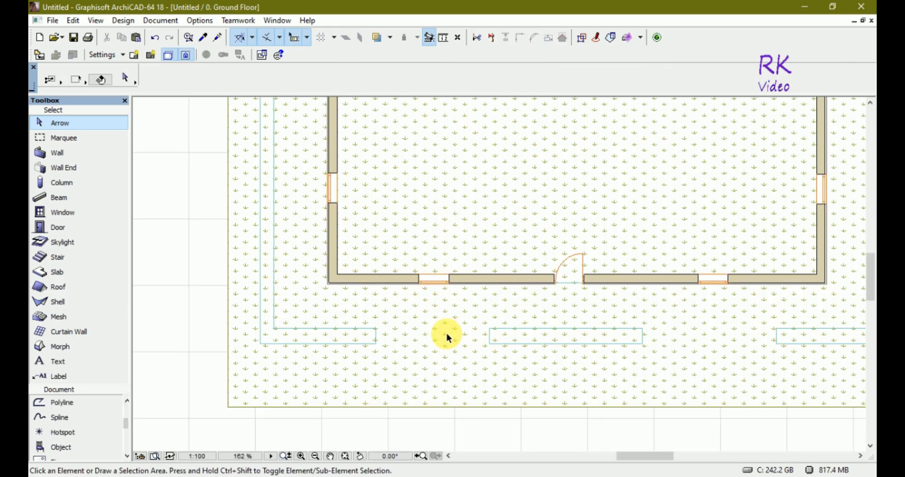
key(F3)
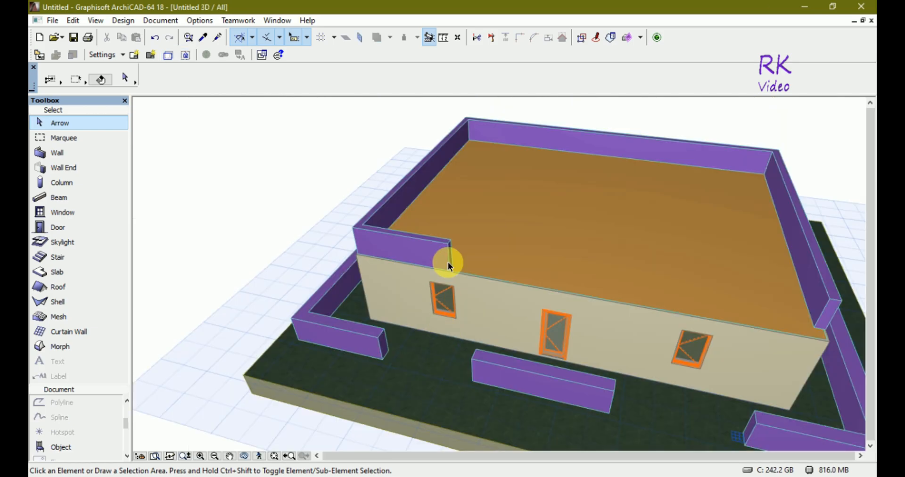
- Extend the short front parapet wall along the building's front edge to the far corner
click(450, 248)
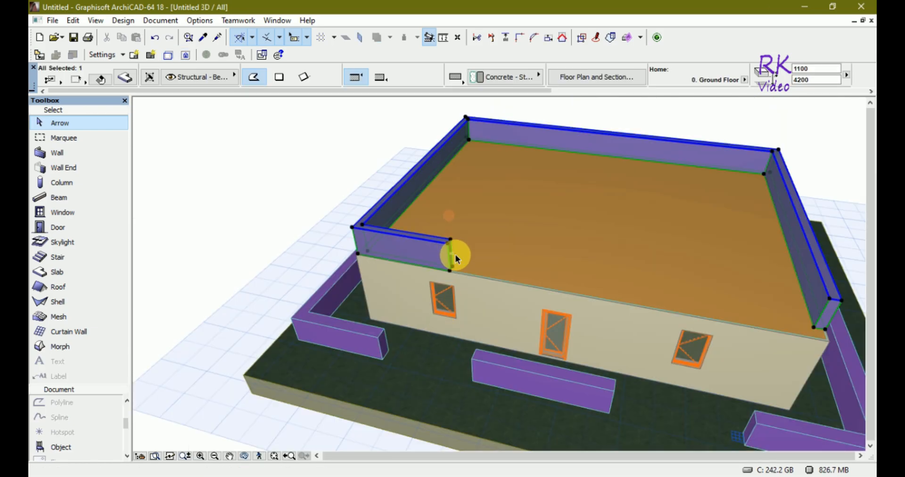
scroll(457, 259, up, 2)
key(o)
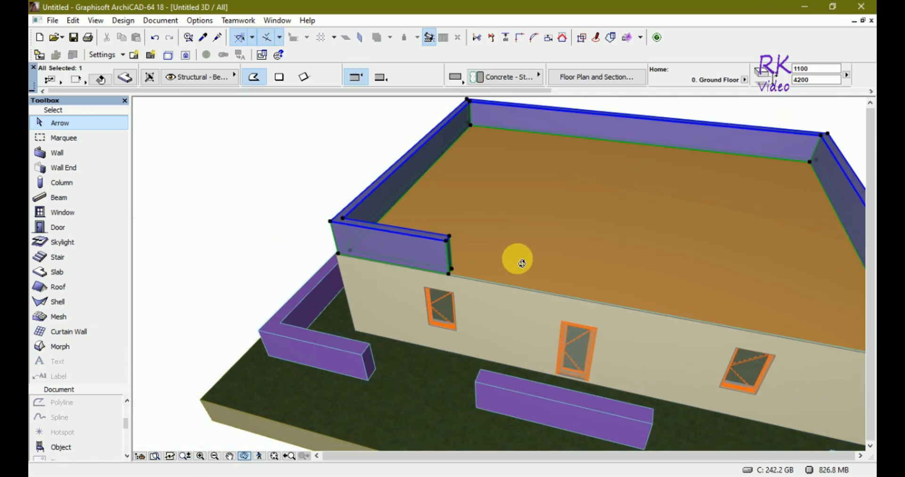
drag(522, 263, 476, 256)
scroll(440, 208, up, 3)
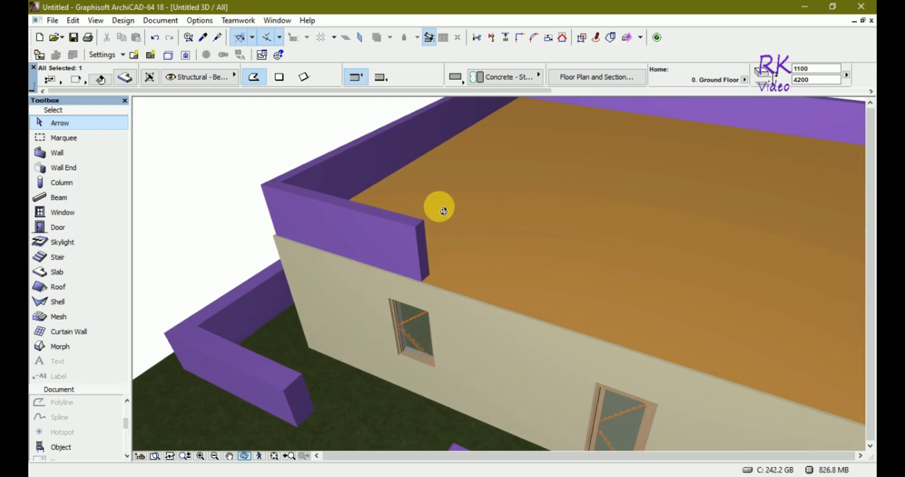
scroll(443, 211, up, 2)
key(Escape)
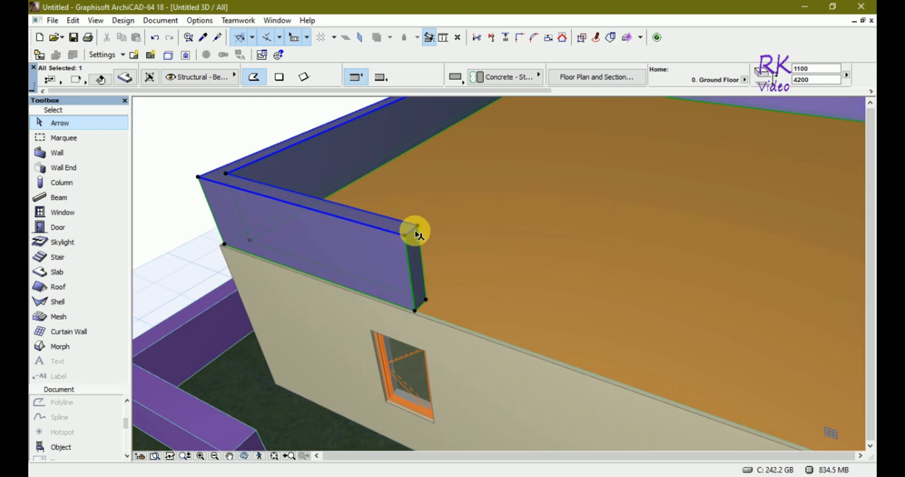
click(413, 230)
scroll(405, 244, down, 6)
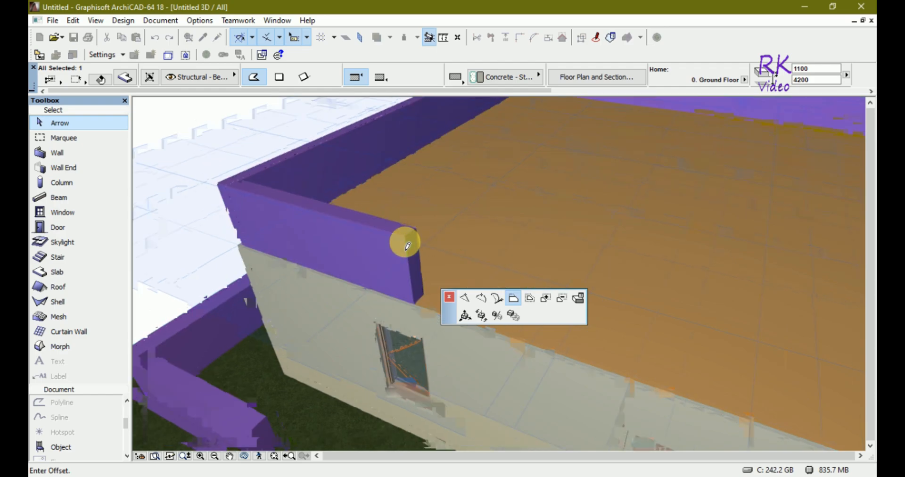
scroll(406, 242, down, 2)
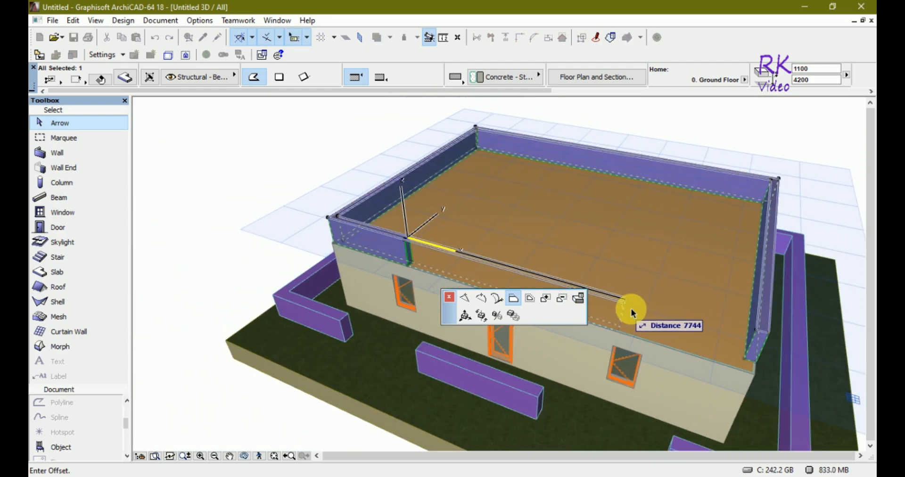
scroll(752, 372, up, 5)
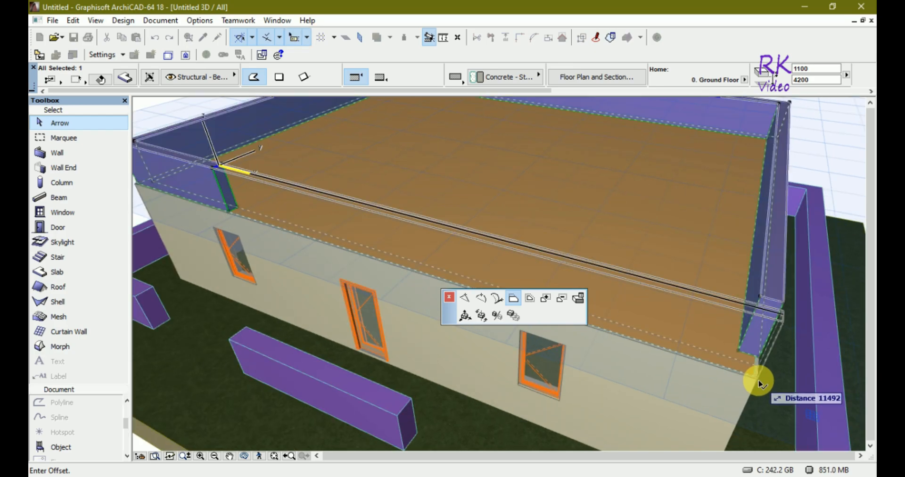
click(759, 382)
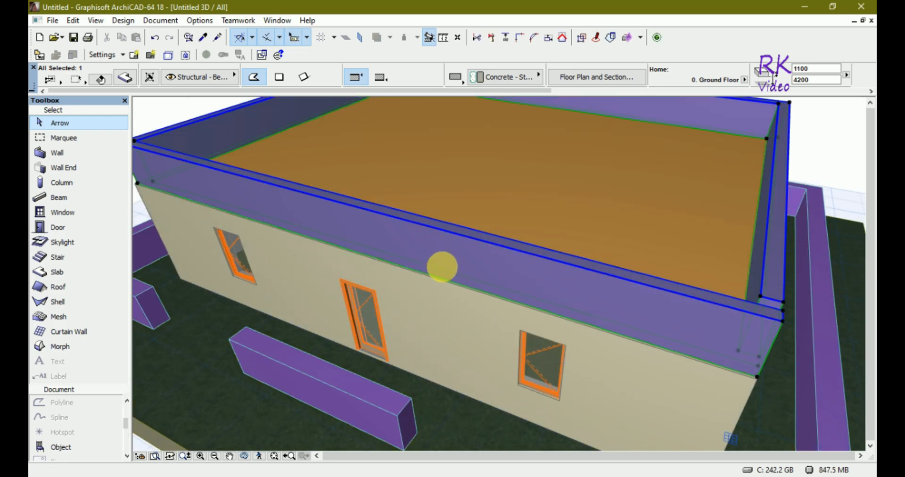
- Extend the side parapet wall's end to close the corner gap with the front parapet wall
scroll(442, 267, down, 5)
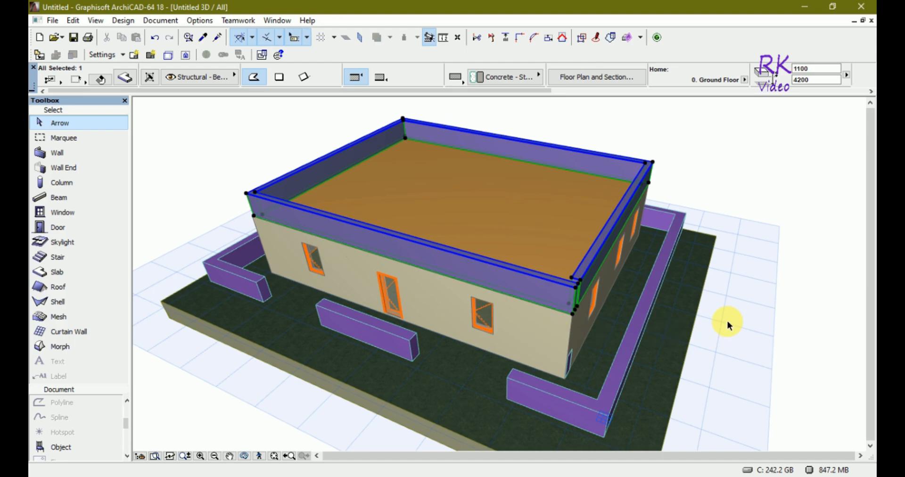
shift+middle_drag(741, 321, 421, 278)
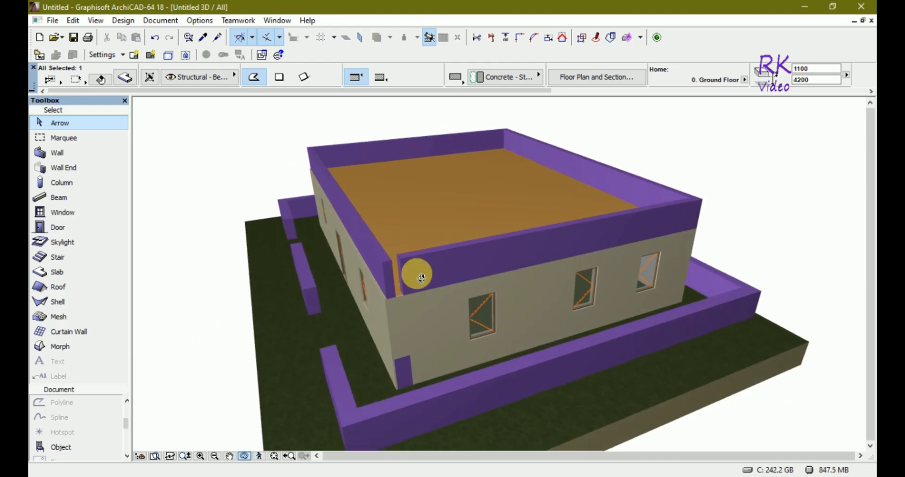
scroll(390, 264, up, 5)
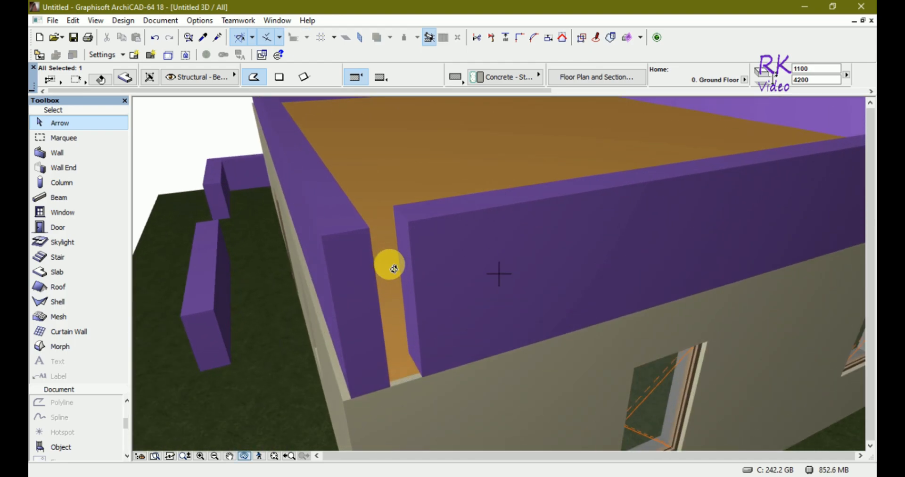
click(405, 221)
click(405, 221)
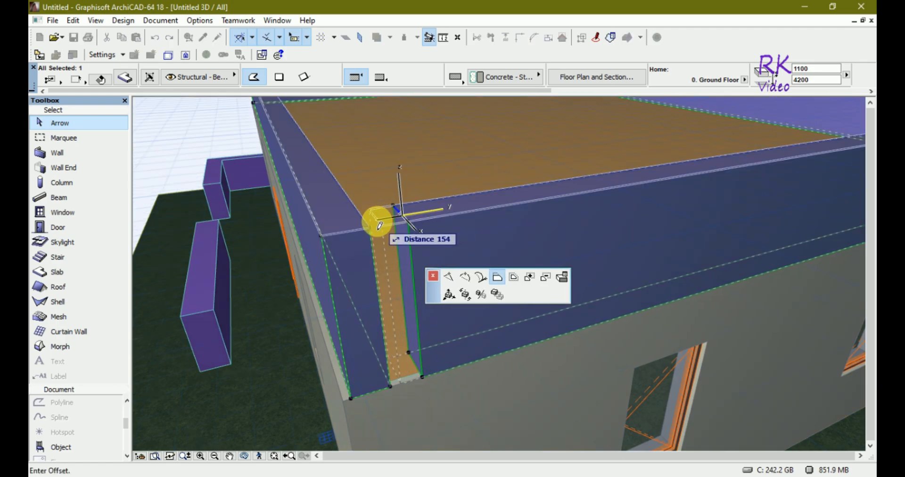
click(372, 227)
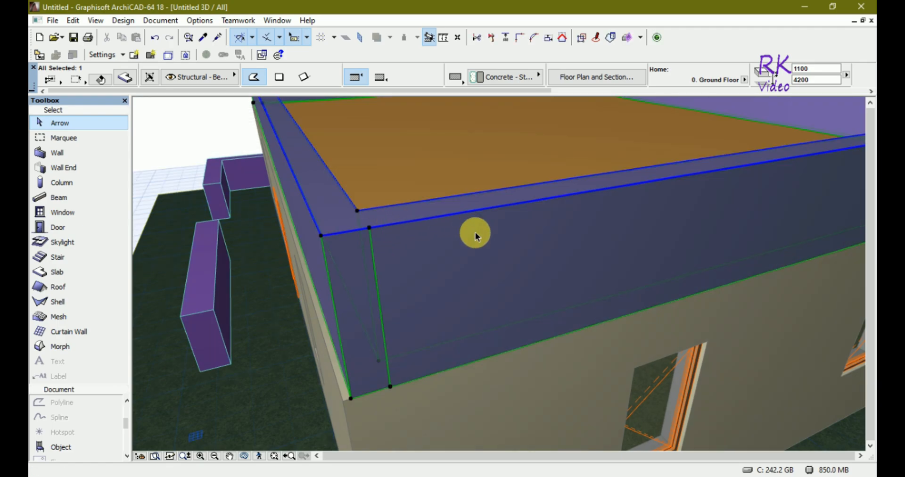
key(Escape)
- Zoom out and orbit around the building to review the parapet in 3D
scroll(476, 232, down, 10)
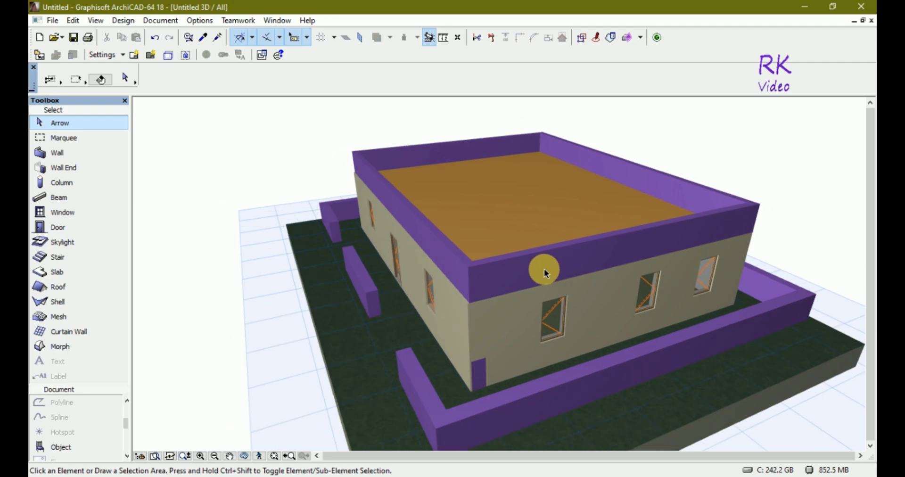
scroll(544, 270, down, 5)
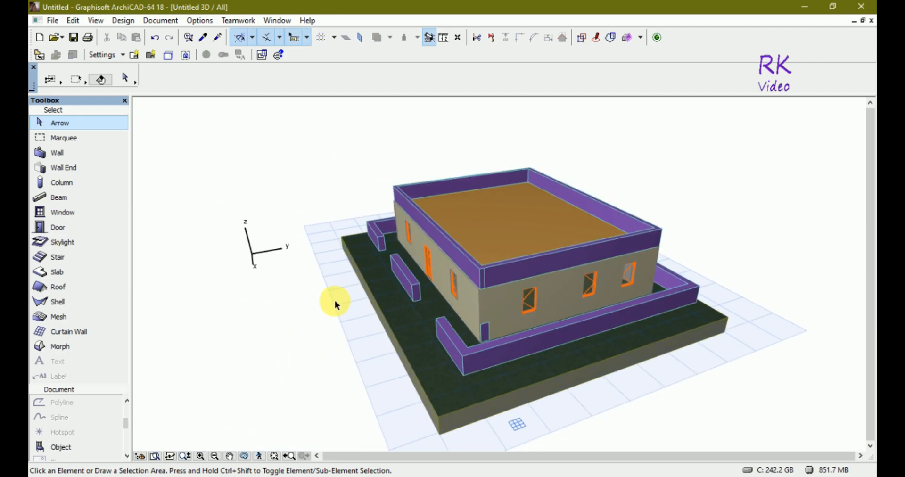
shift+middle_drag(333, 301, 490, 316)
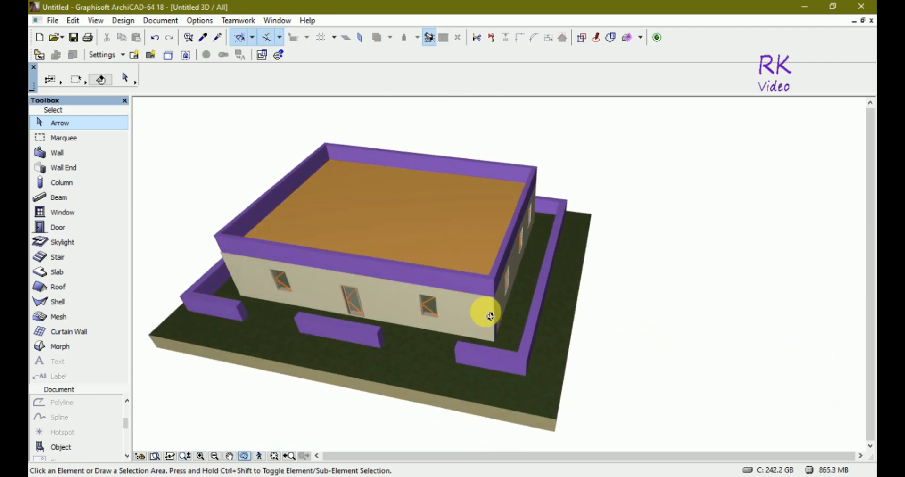
- Orbit and zoom the 3D view around the building to inspect the surrounding path walls from several angles
scroll(636, 303, down, 5)
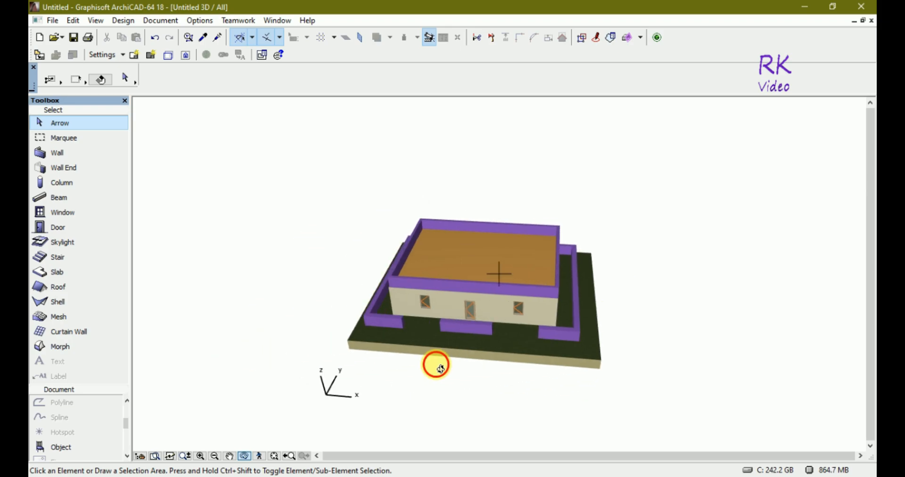
drag(440, 368, 426, 347)
click(415, 378)
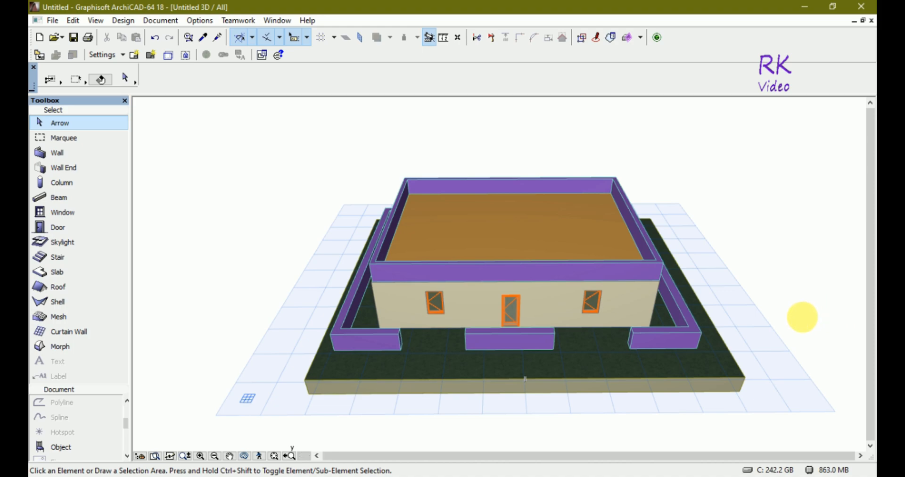
key(o)
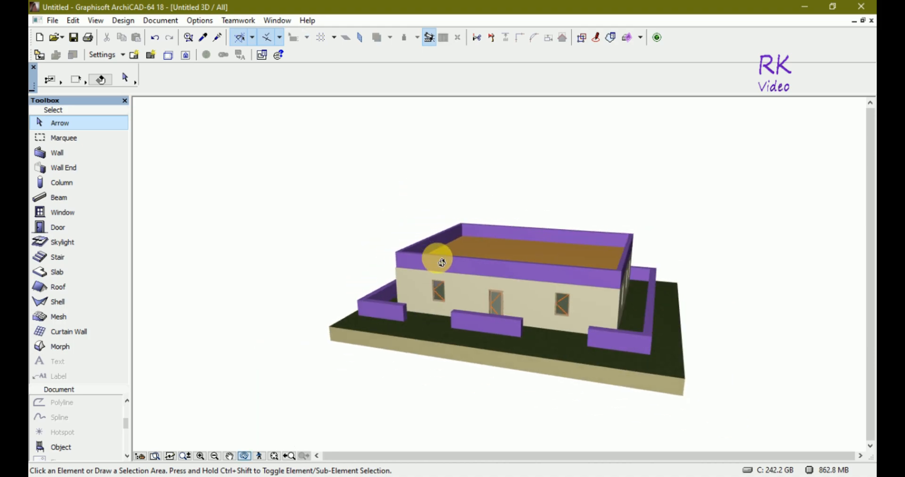
drag(493, 383, 515, 386)
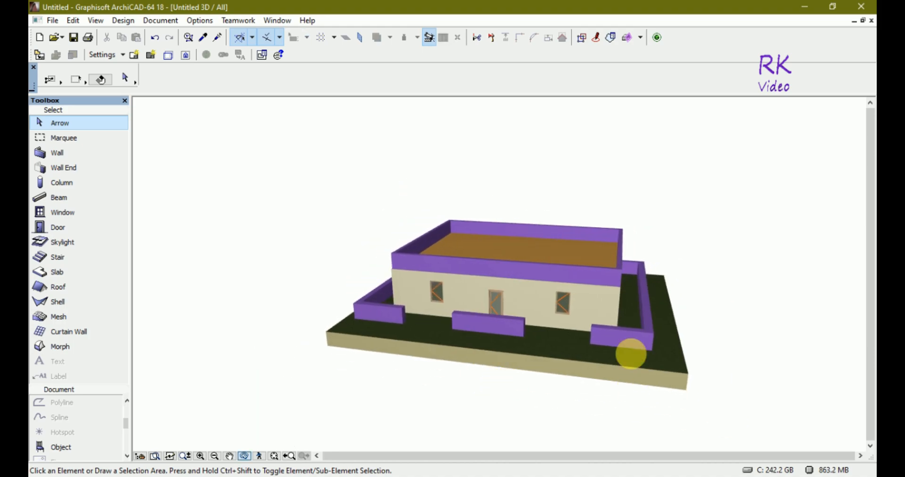
drag(630, 353, 869, 408)
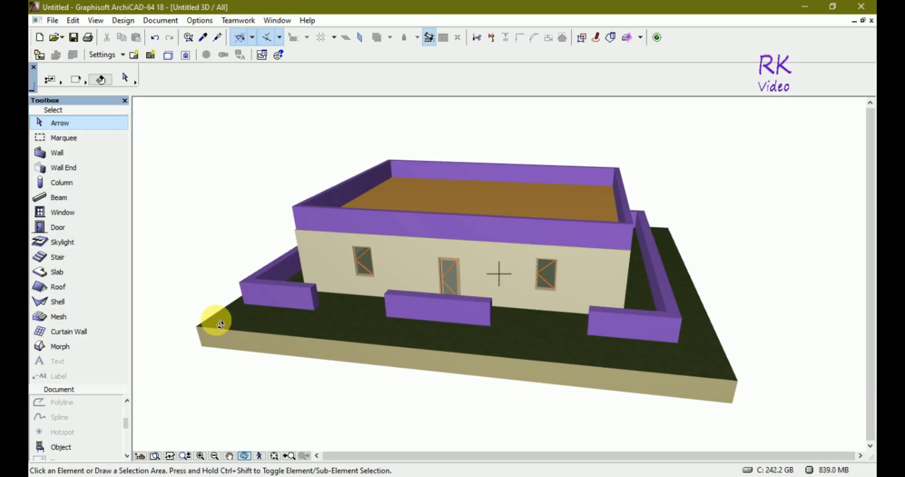
drag(212, 318, 404, 233)
drag(345, 412, 354, 424)
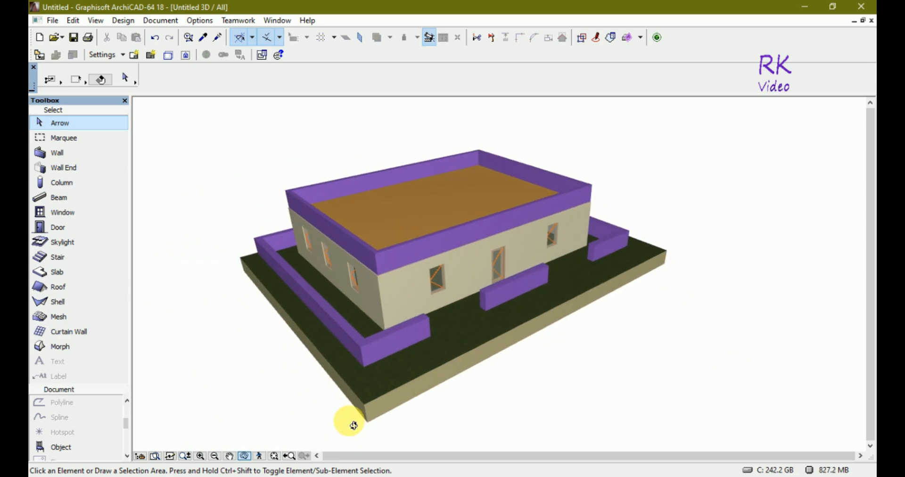